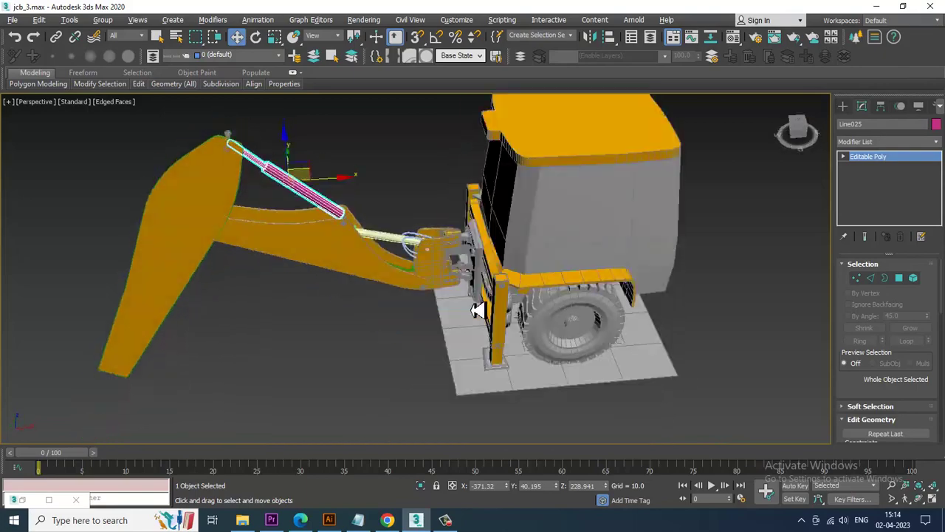
Check the excavator boom and its upper hydraulic cylinder in the JCB reference photo
left_click(45, 500)
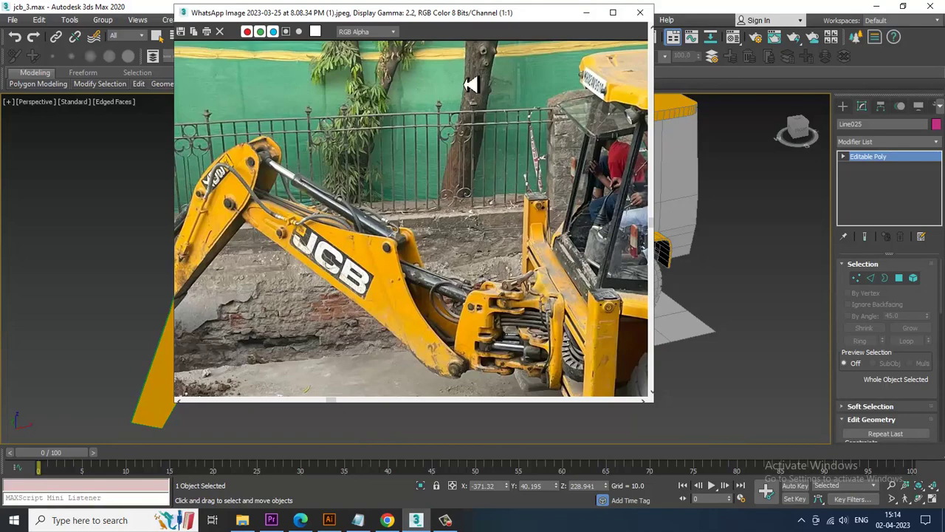
scroll(314, 256, "up", 1)
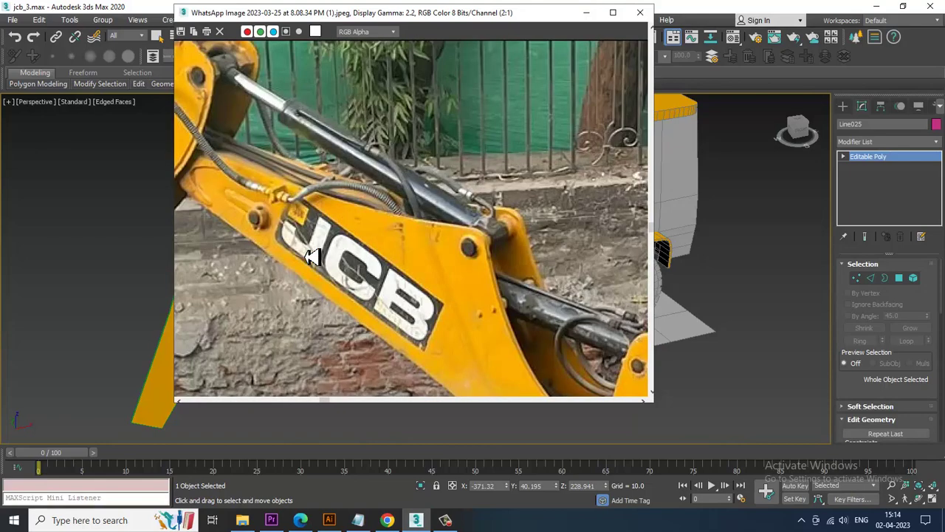
scroll(314, 255, "down", 1)
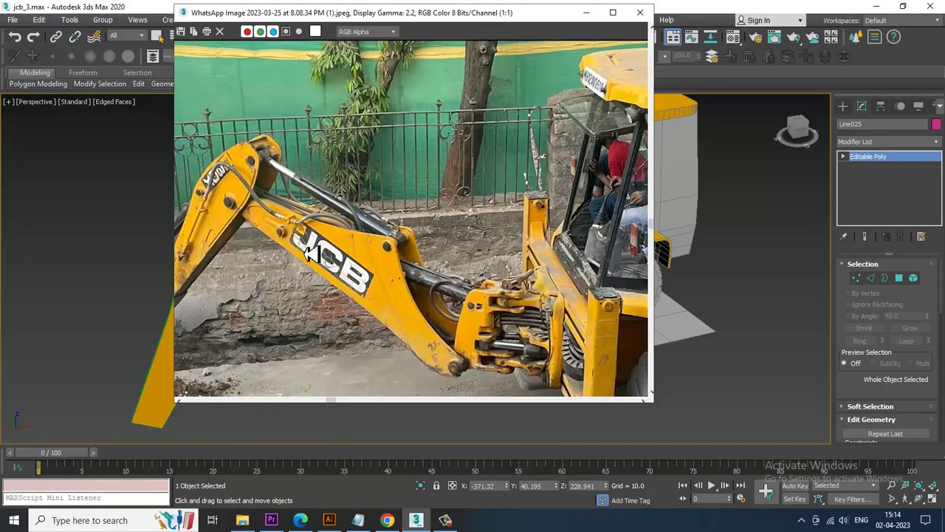
left_click(587, 13)
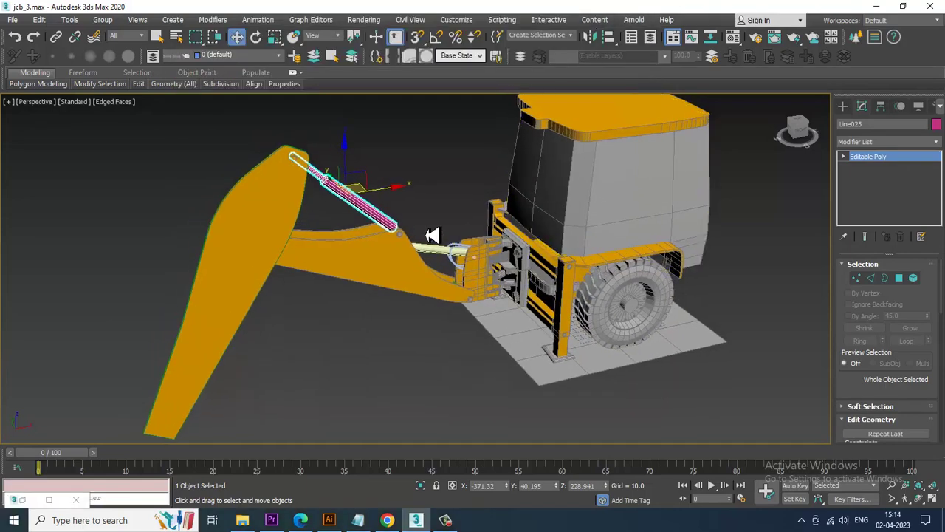
Move the lower end vertices of the magenta hydraulic cylinder in the Front view so they cover the boom's pivot pin
key("alt+w")
middle_click_drag(694, 189, 677, 185)
key("alt+w")
middle_click_drag(709, 241, 671, 196)
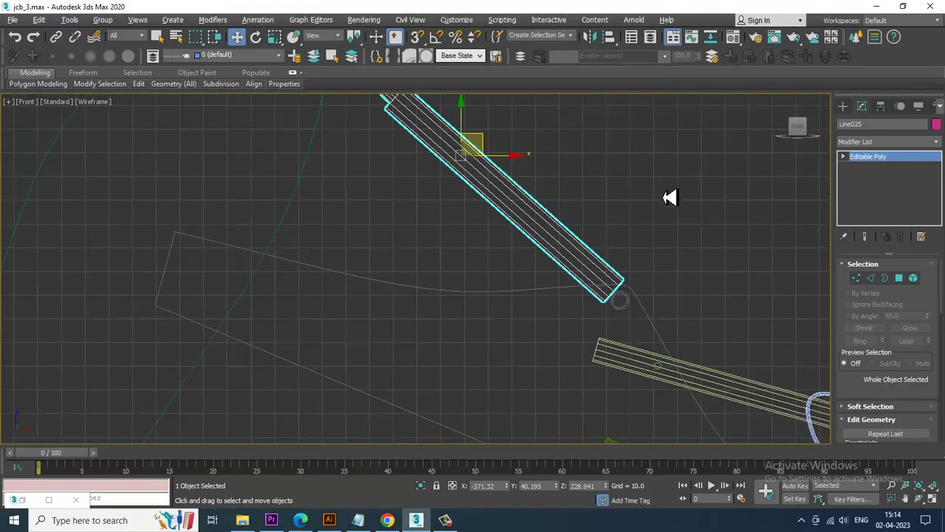
scroll(645, 245, "up", 2)
middle_click_drag(663, 271, 628, 230)
key("1")
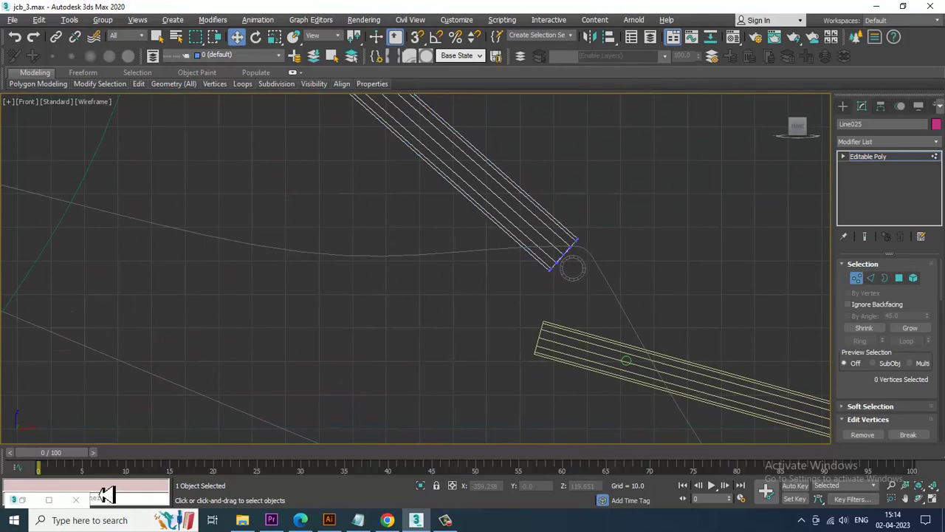
left_click(28, 501)
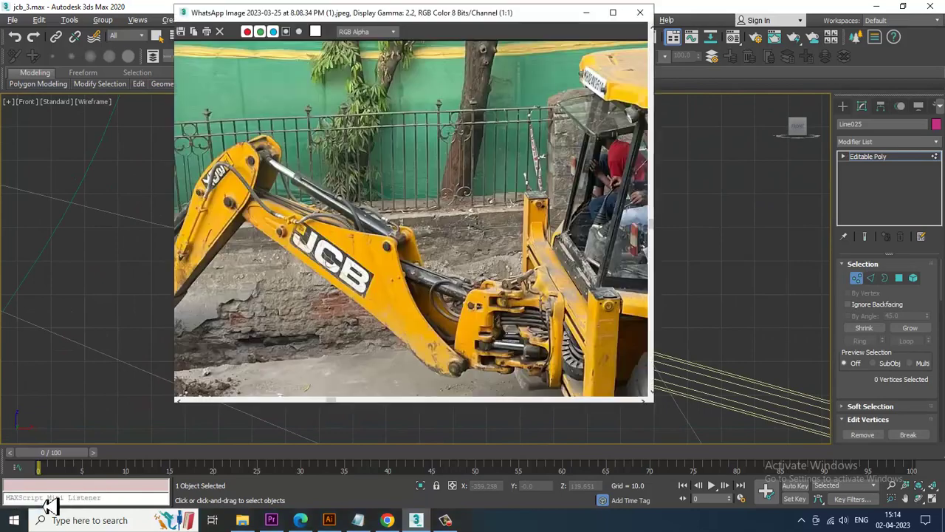
left_click(586, 12)
middle_click_drag(717, 298, 576, 228)
scroll(495, 225, "up", 4)
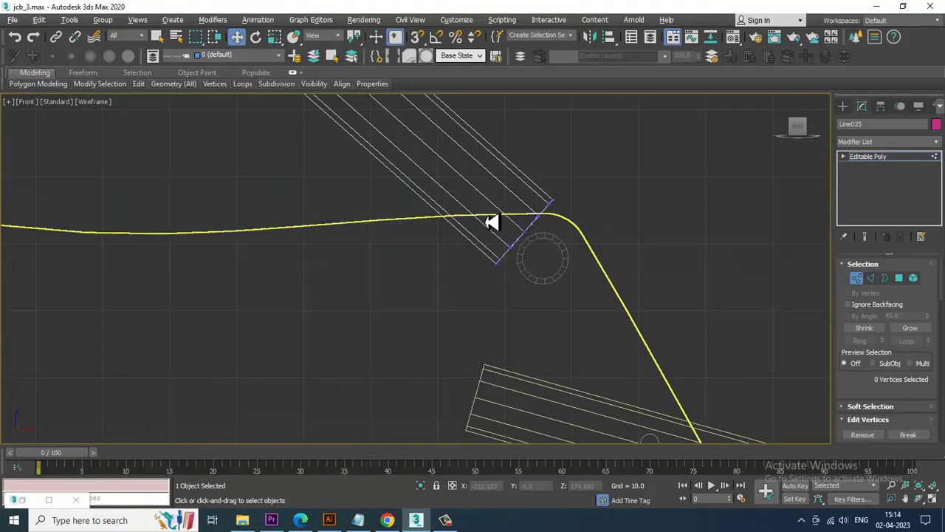
left_click_drag(488, 305, 484, 296)
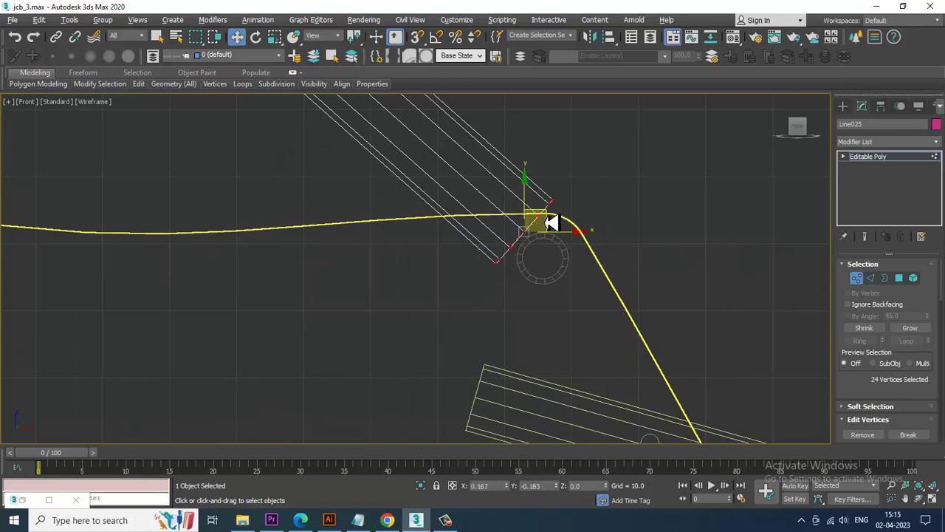
left_click_drag(552, 223, 618, 285)
Inspect the cylinder's lower end in perspective and place the reference photo beside the model for side-by-side comparison
key("alt+w")
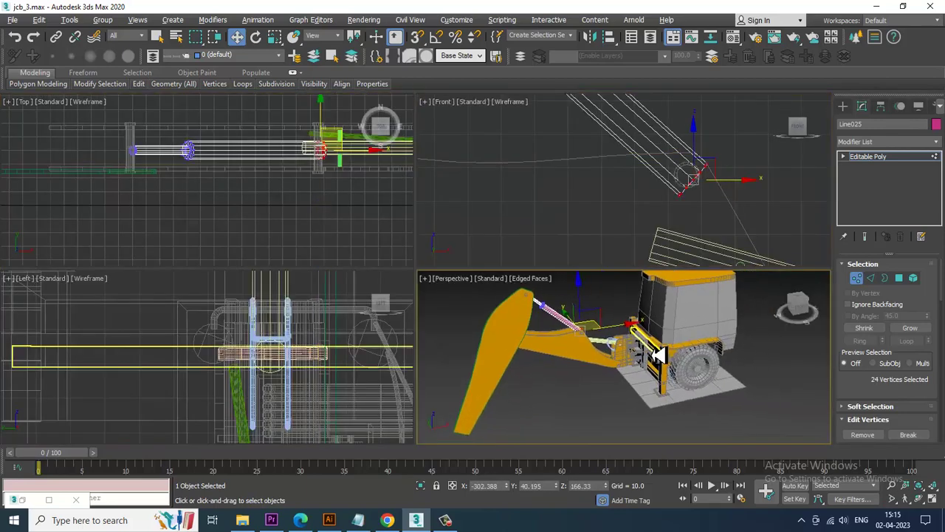
key("alt+w")
scroll(512, 238, "up", 6)
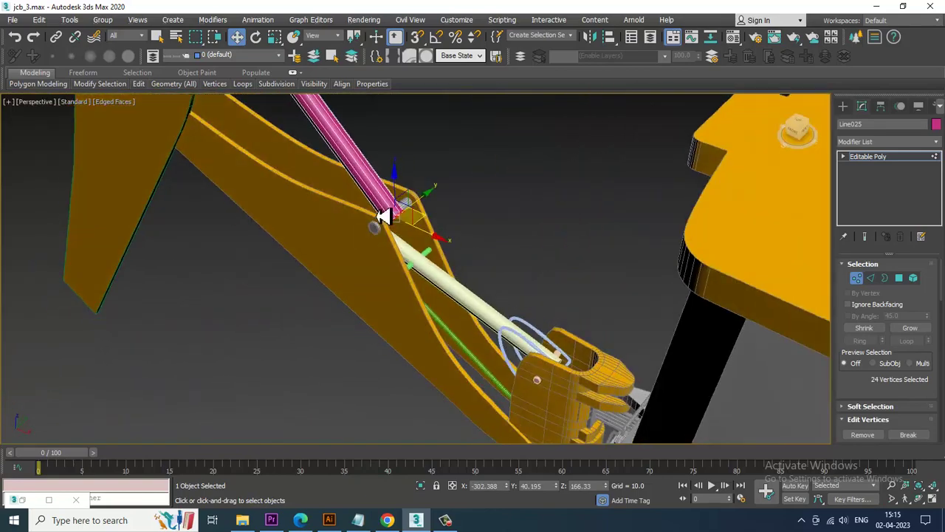
middle_click_drag(383, 215, 473, 226, "alt")
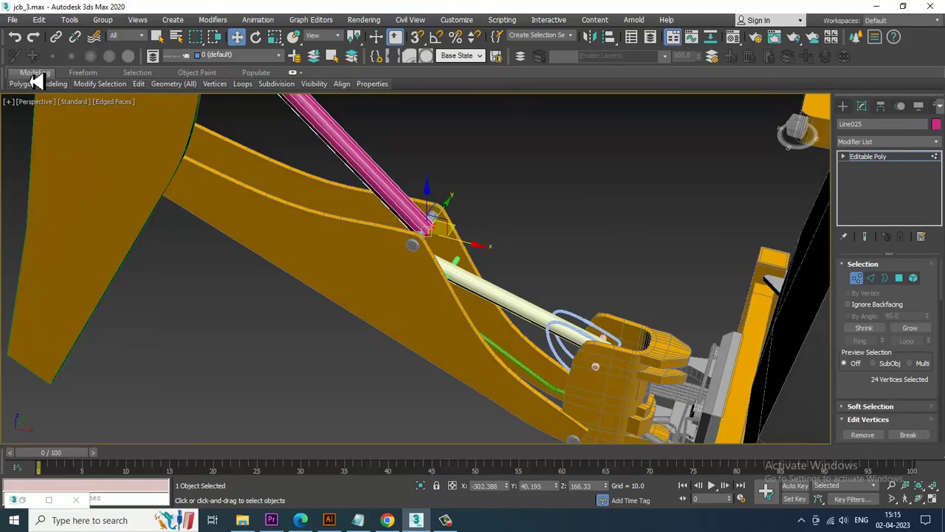
middle_click_drag(500, 284, 462, 254, "alt")
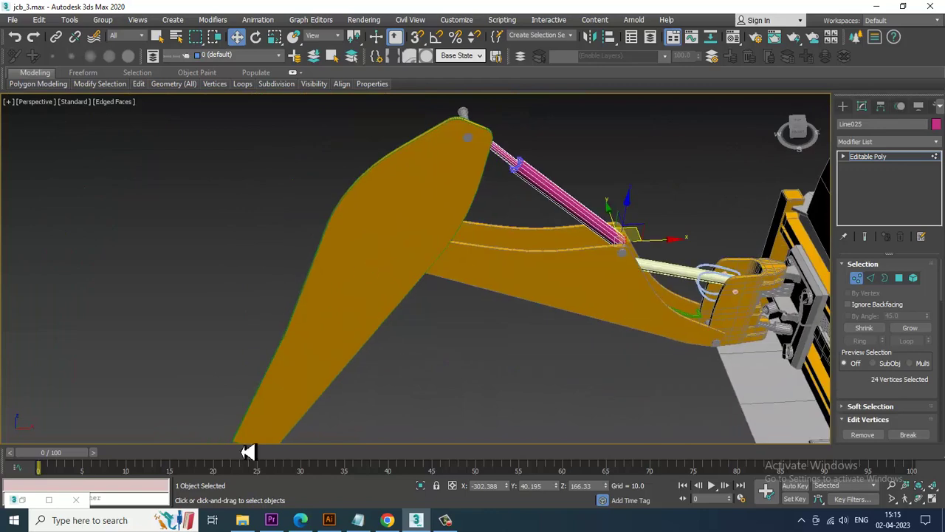
left_click(25, 505)
left_click_drag(440, 14, 194, 54)
Clone the arm's side plate along Y as one independent copy at Y 57.08, on the other side of the hydraulic cylinder
middle_click_drag(517, 259, 723, 177)
mouse_move(716, 269)
middle_mouse_down("alt")
mouse_move(736, 277)
mouse_move(727, 275)
middle_mouse_up("alt")
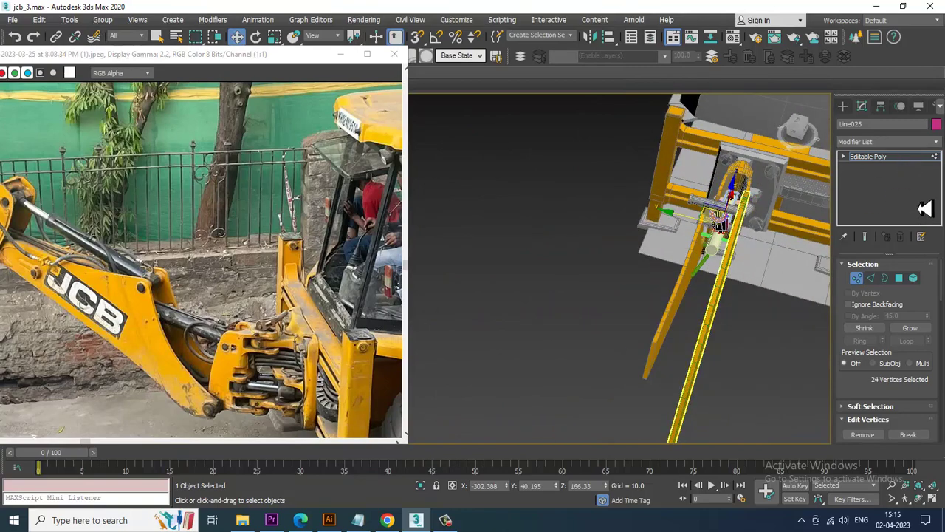
left_click(710, 305)
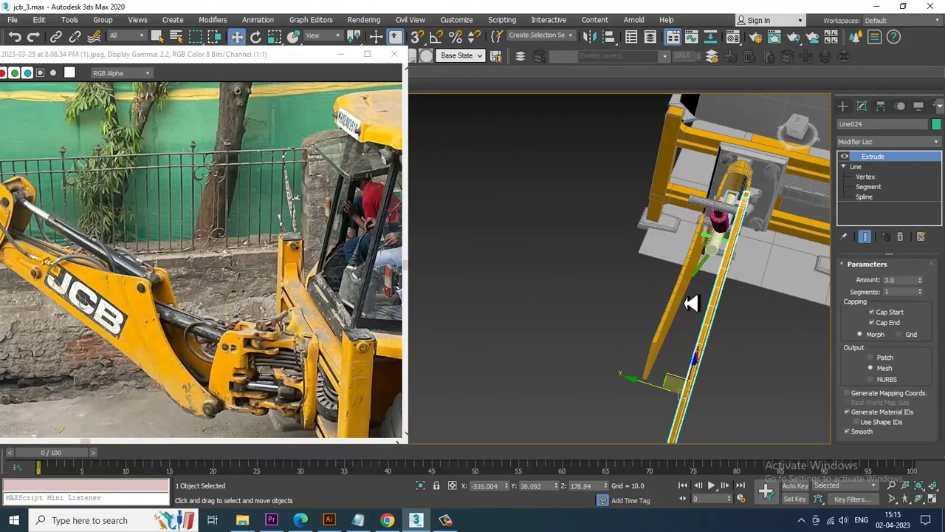
mouse_move(618, 378)
left_mouse_down("shift")
mouse_move(605, 371)
mouse_move(628, 371)
left_mouse_up("shift")
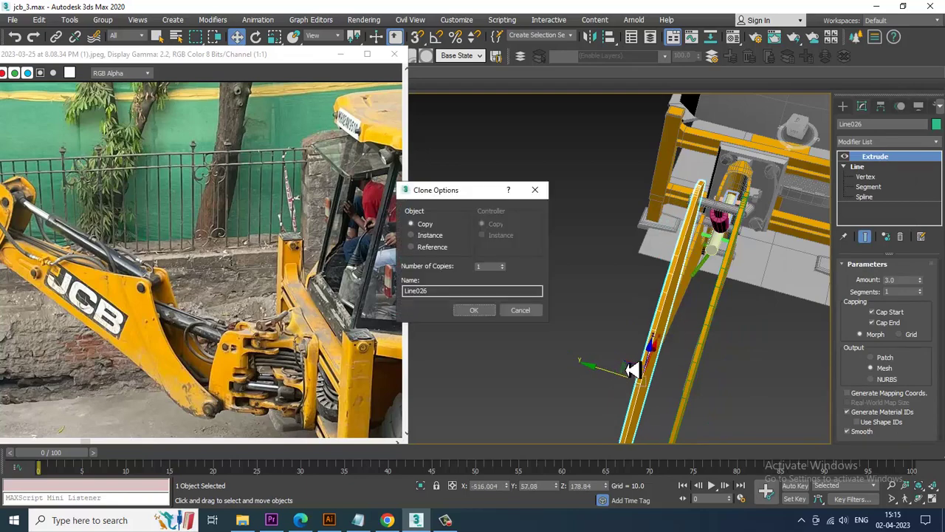
left_click(478, 312)
mouse_move(764, 330)
middle_mouse_down("alt")
mouse_move(619, 281)
mouse_move(620, 256)
mouse_move(735, 304)
mouse_move(690, 281)
middle_mouse_up("alt")
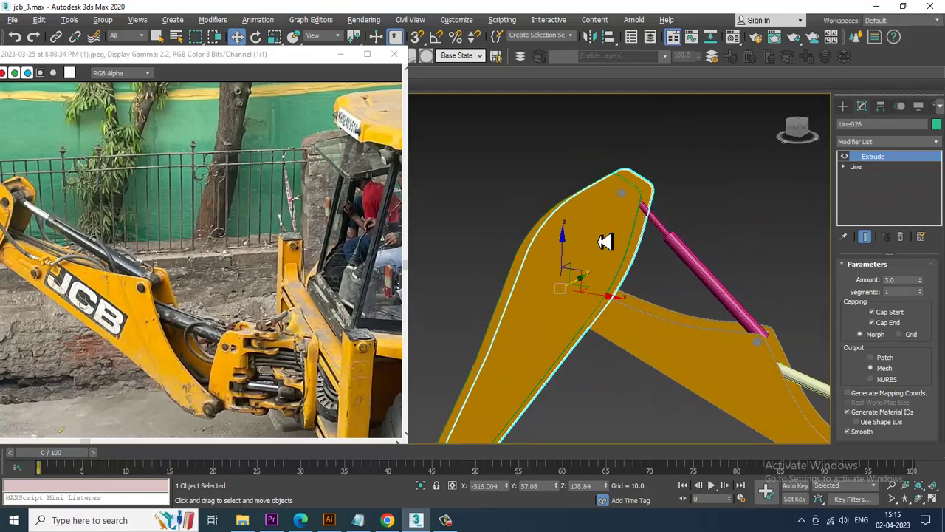
middle_click_drag(603, 242, 610, 219, "alt")
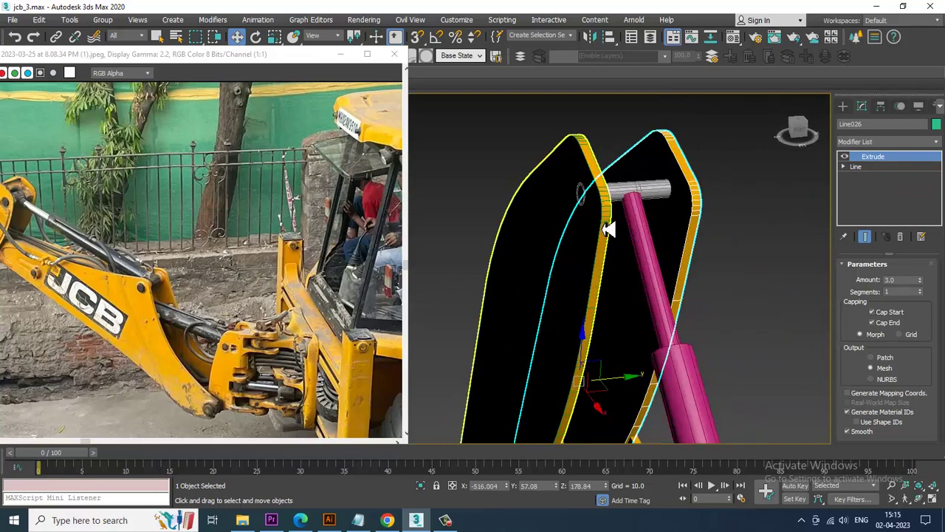
Create a cylinder of about 5.361 radius and 1.939 height in the Front view, centred on the arm's upper pin
left_click(647, 213)
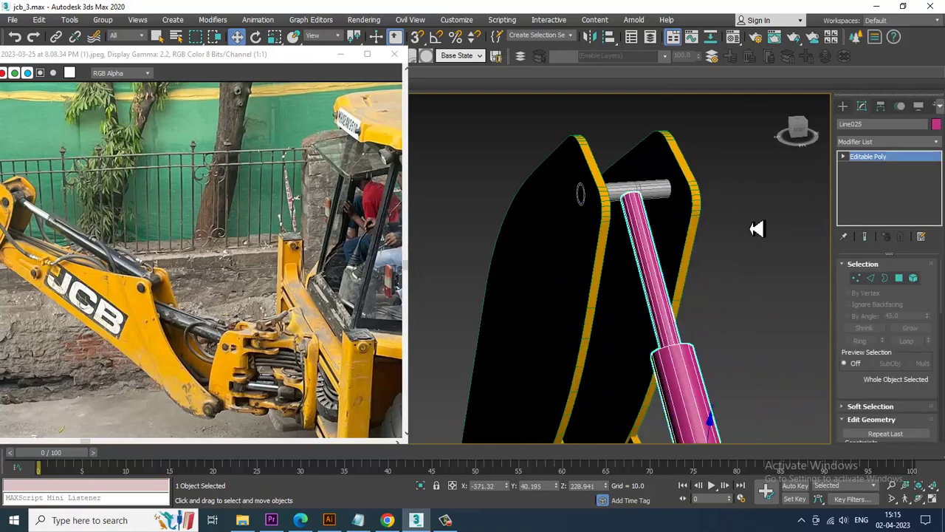
left_click(843, 106)
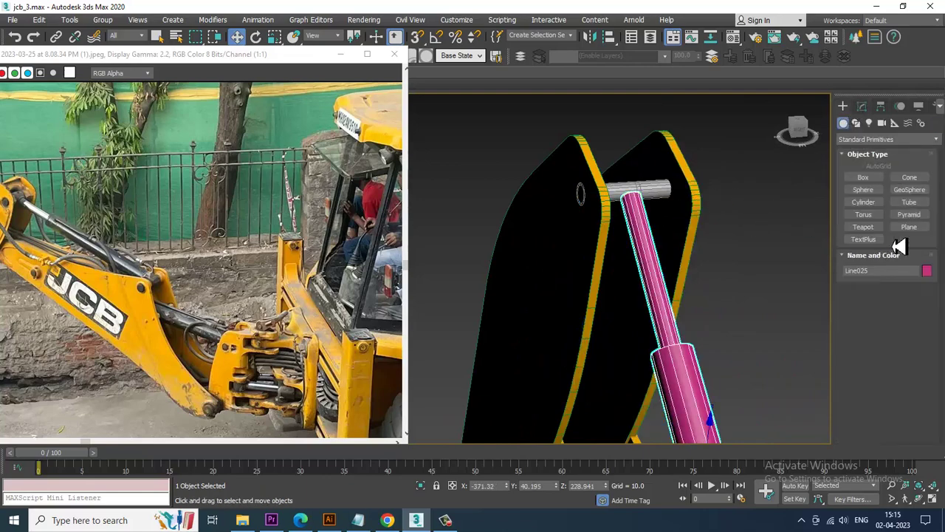
left_click(874, 206)
key("alt+w")
middle_click_drag(600, 197, 692, 209)
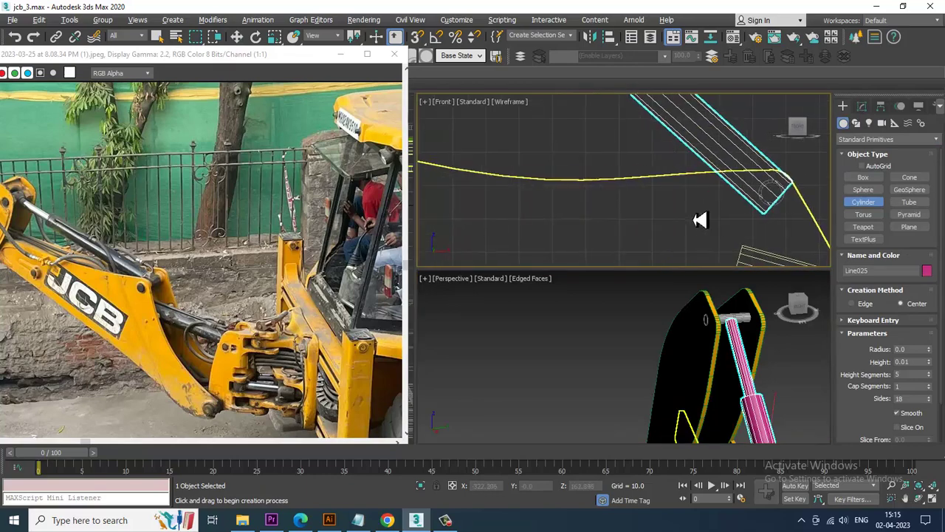
scroll(583, 201, "down", 5)
key("alt+w")
middle_click_drag(584, 208, 755, 251)
scroll(626, 277, "up", 2)
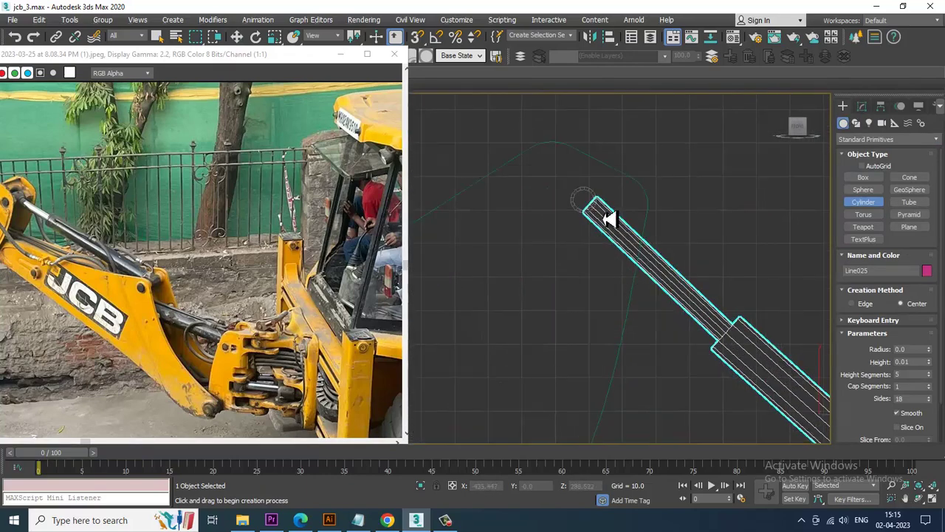
left_click_drag(584, 200, 604, 223)
key("w")
Move the new cylinder along Y to about 47.75, onto the upper pin beside the magenta rod's end
key("alt+w")
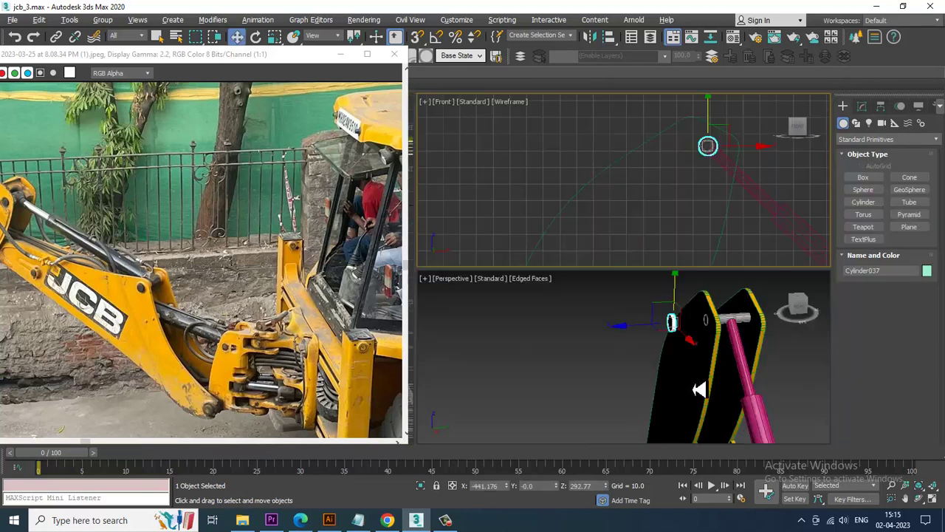
middle_click_drag(723, 391, 696, 386)
key("alt+w")
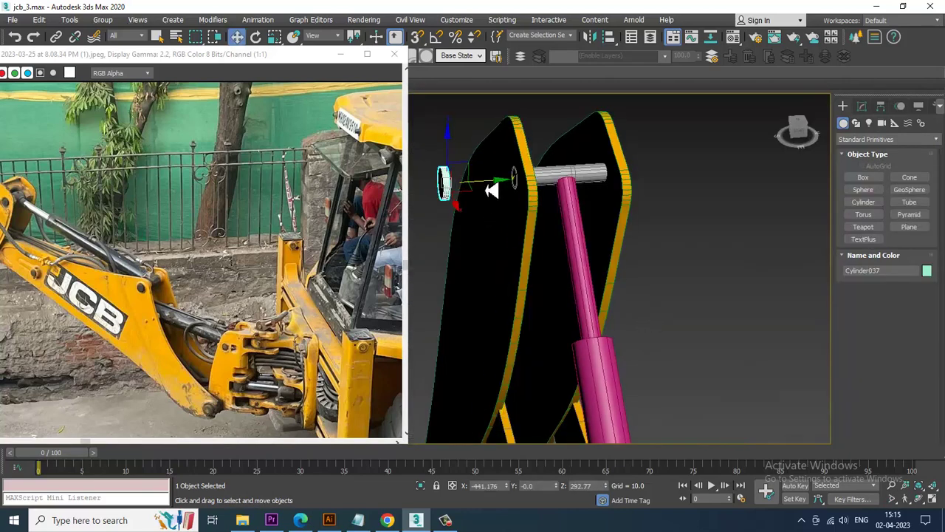
left_click_drag(492, 185, 629, 210)
scroll(629, 210, "up", 4)
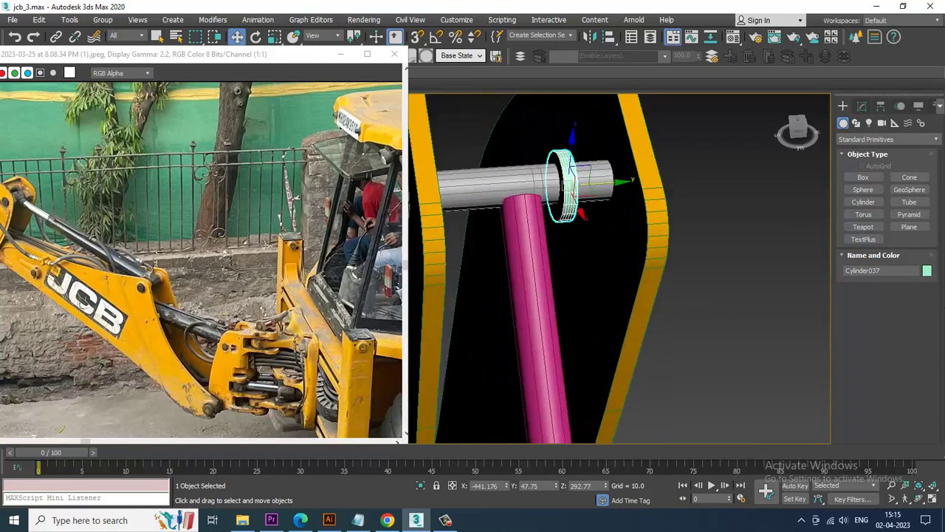
Resize the pin collar to radius 5.737 and height 13.903, and shift it to Y 46.876 over the rod's end
left_click(862, 107)
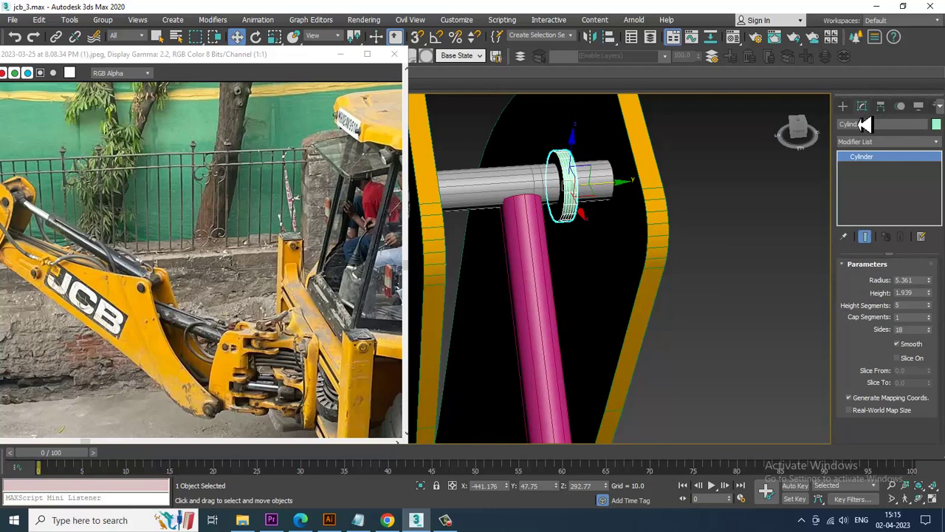
left_click_drag(929, 281, 933, 281)
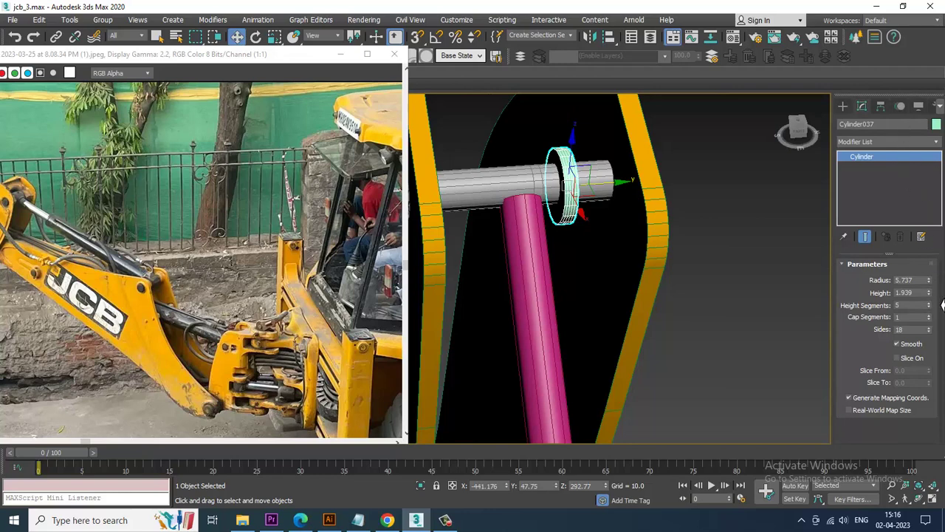
left_click_drag(932, 294, 120, 424)
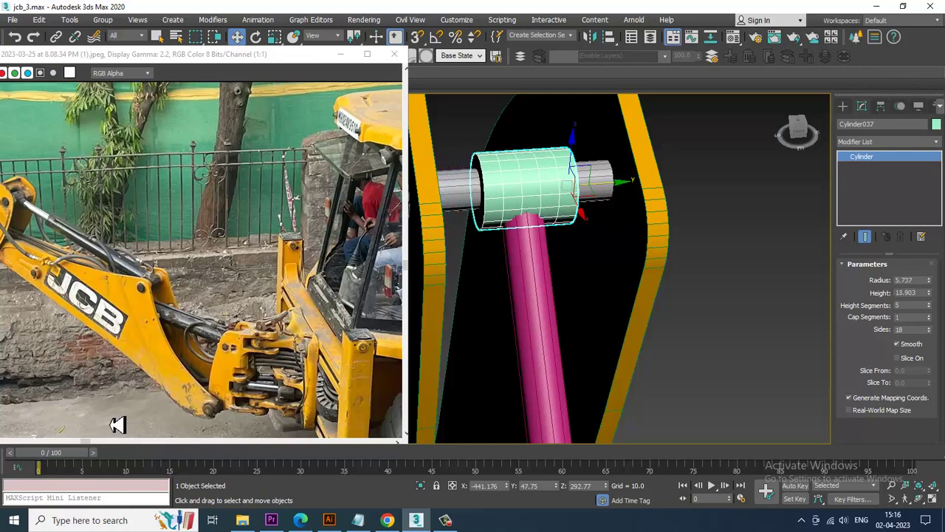
middle_click_drag(626, 246, 618, 243, "alt")
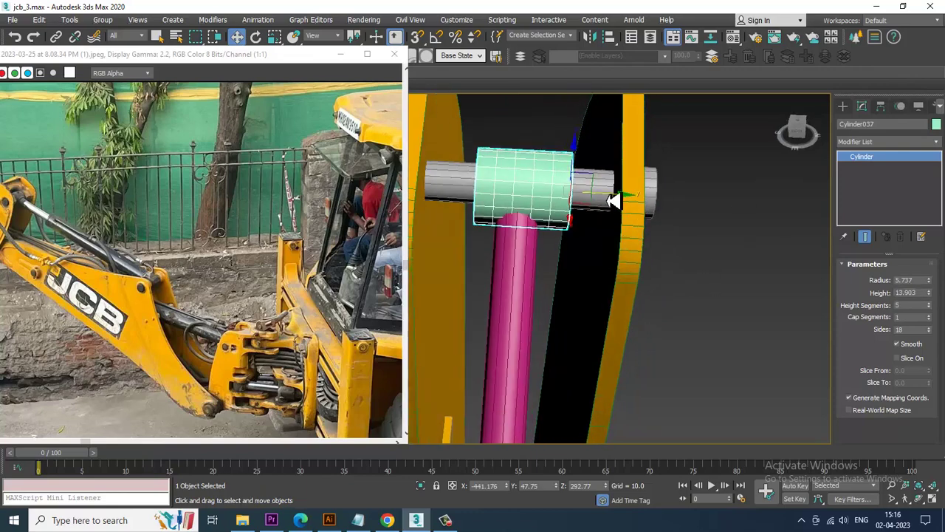
left_click_drag(613, 200, 607, 202)
middle_click_drag(606, 200, 670, 231, "alt")
middle_click_drag(504, 261, 615, 244, "alt")
Draw a curved hose line in the Front view, from the magenta cylinder's upper part down past the arm toward the green part
key("alt+w")
middle_click_drag(689, 290, 735, 274)
key("alt+w")
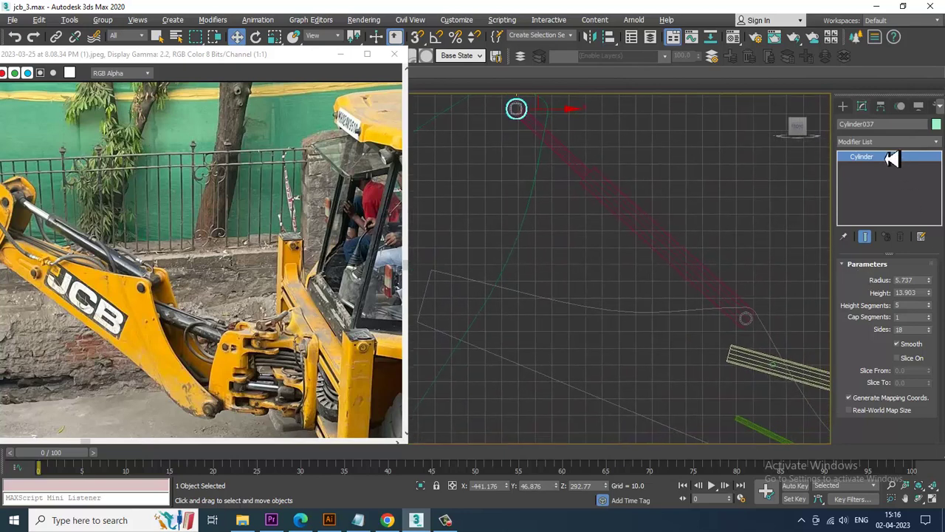
left_click(842, 107)
left_click(856, 123)
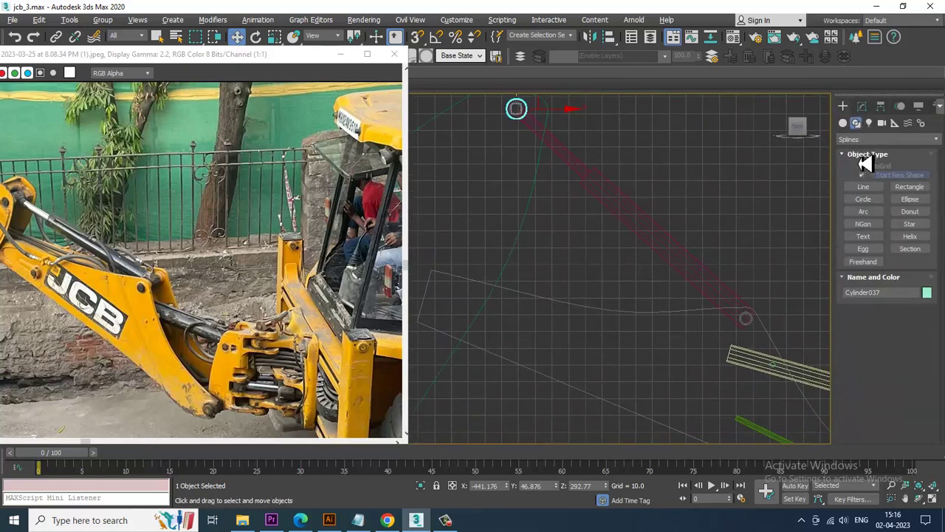
left_click(867, 189)
scroll(624, 212, "up", 3)
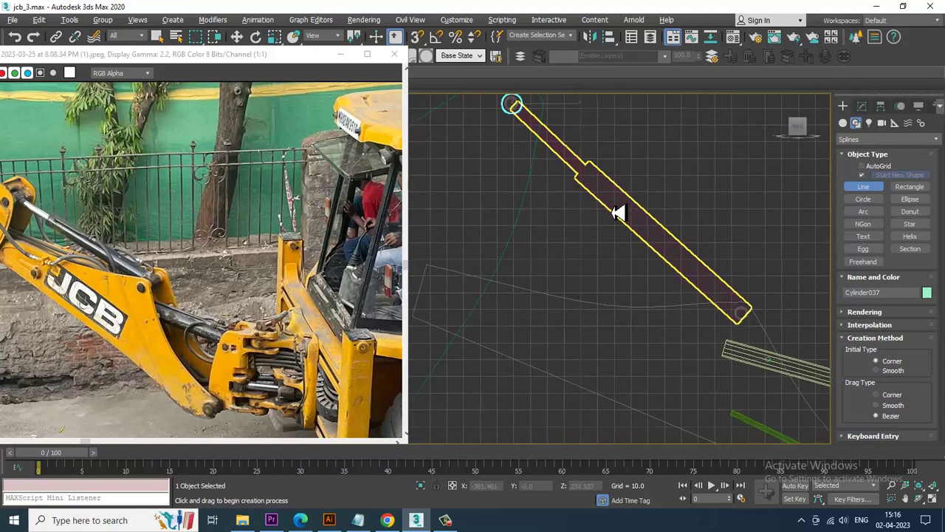
left_click(574, 158)
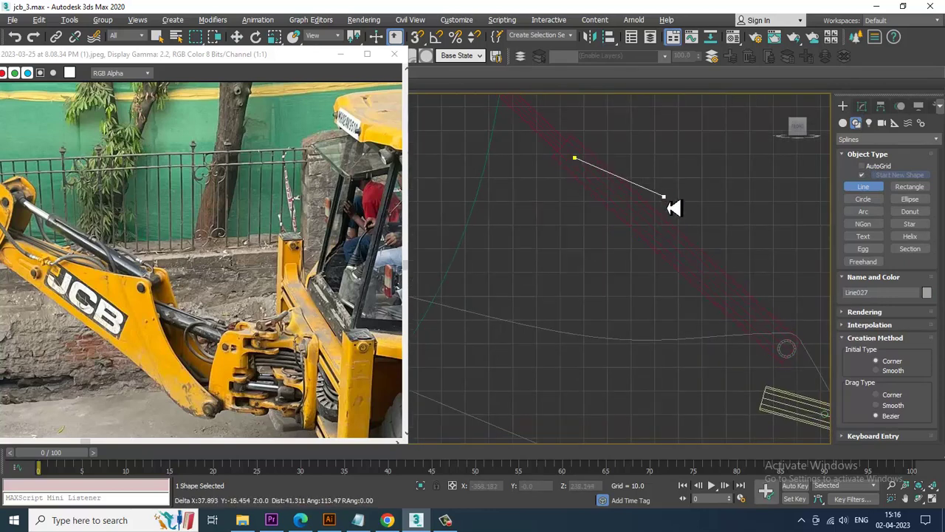
left_click(680, 215)
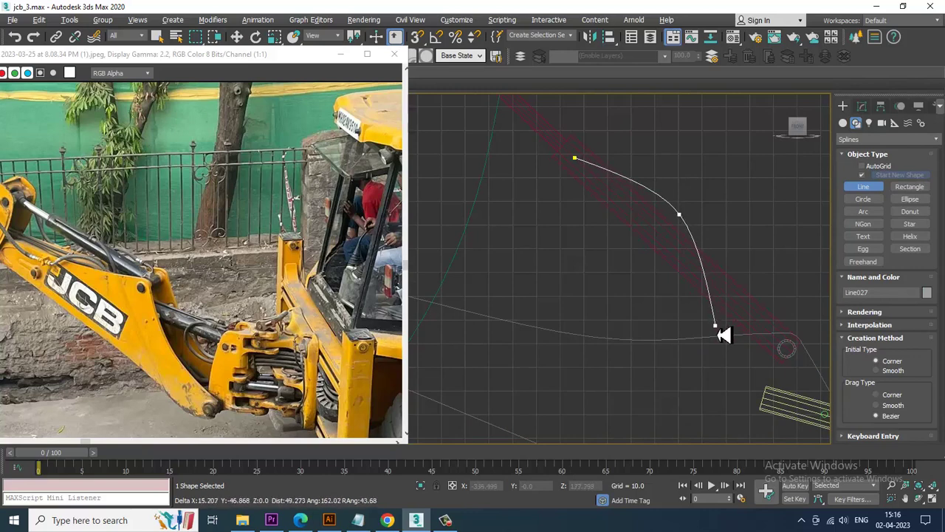
middle_click_drag(726, 333, 696, 241)
left_click_drag(677, 299, 705, 347)
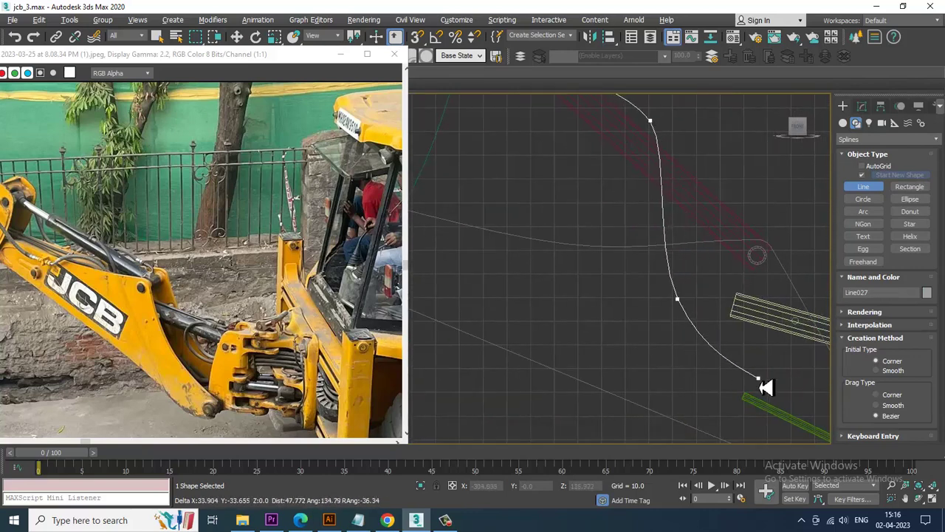
right_click(790, 393)
Move the hose line along Y to about 33.802, beside the magenta hydraulic cylinder
key("w")
key("alt+w")
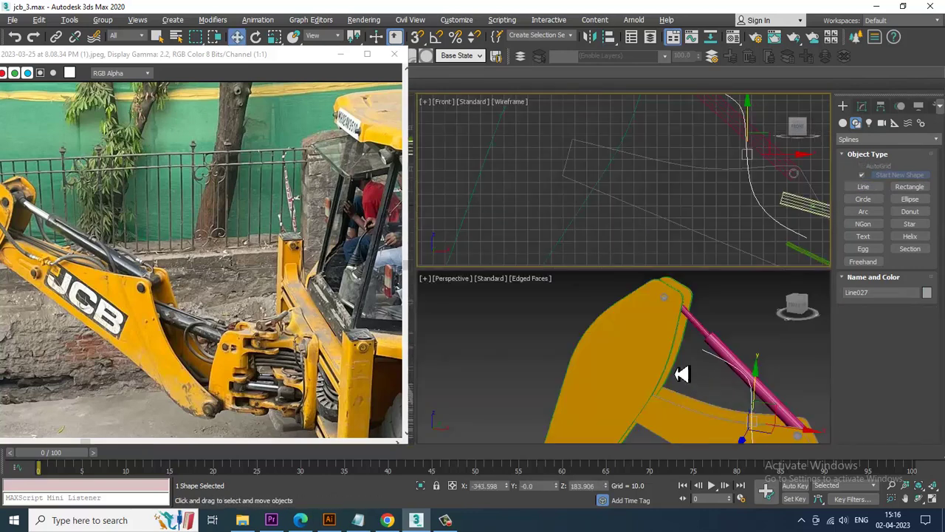
key("alt+w")
scroll(580, 331, "up", 5)
middle_click_drag(580, 332, 628, 362, "alt")
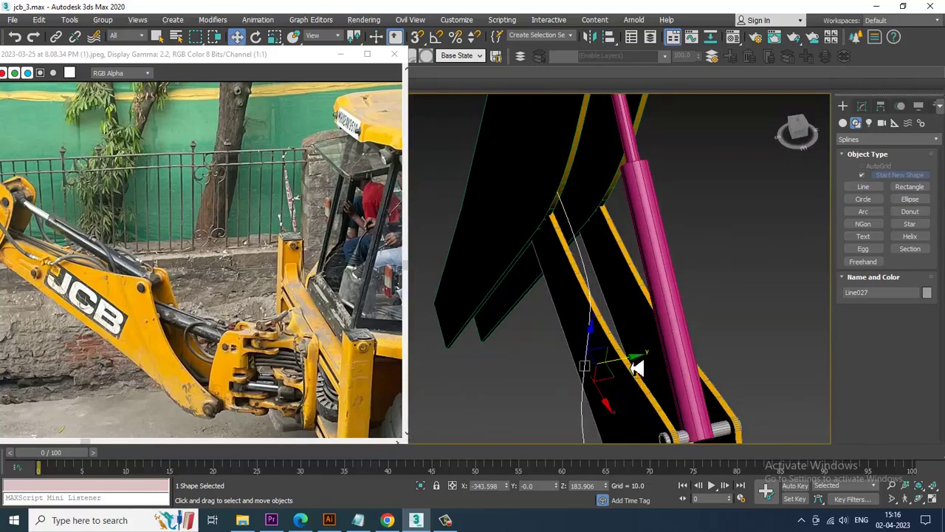
middle_click_drag(713, 371, 742, 363, "alt")
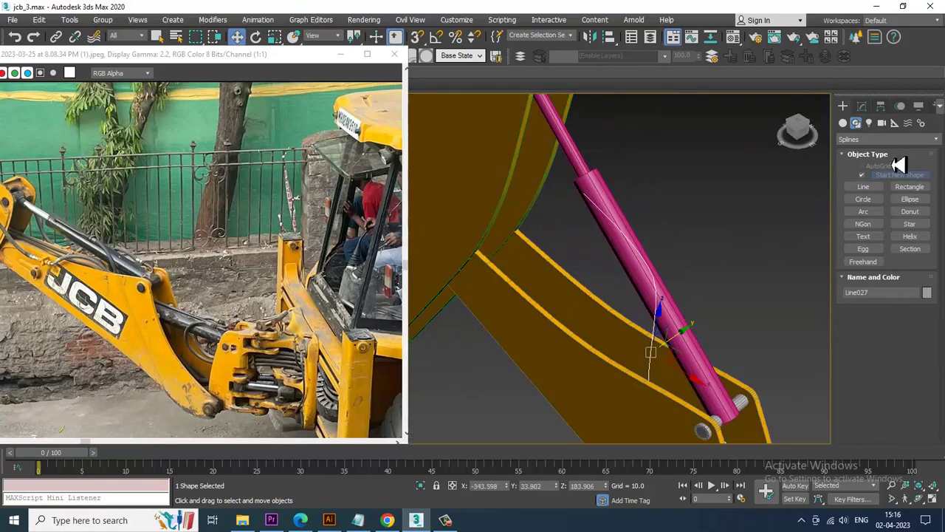
Make the hose line render in the viewport as a radial tube with a thickness of 0.51
left_click(864, 111)
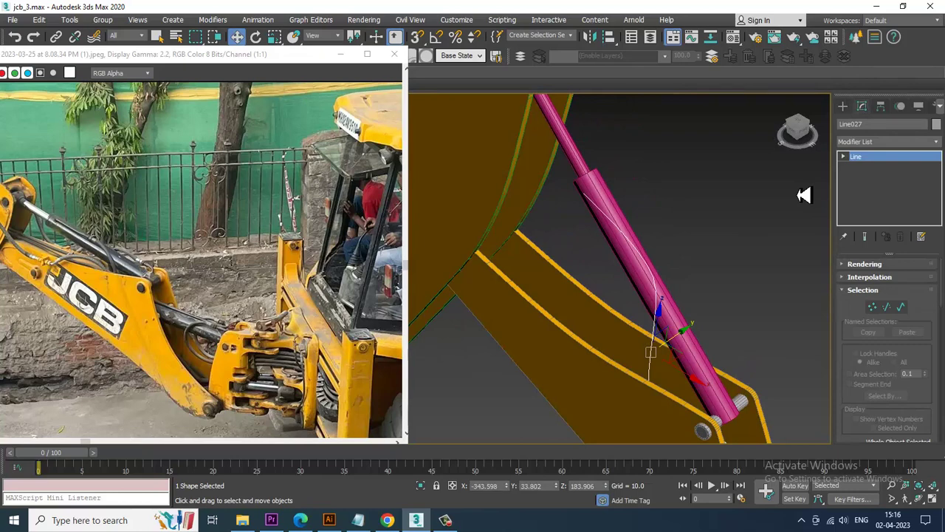
left_click(857, 265)
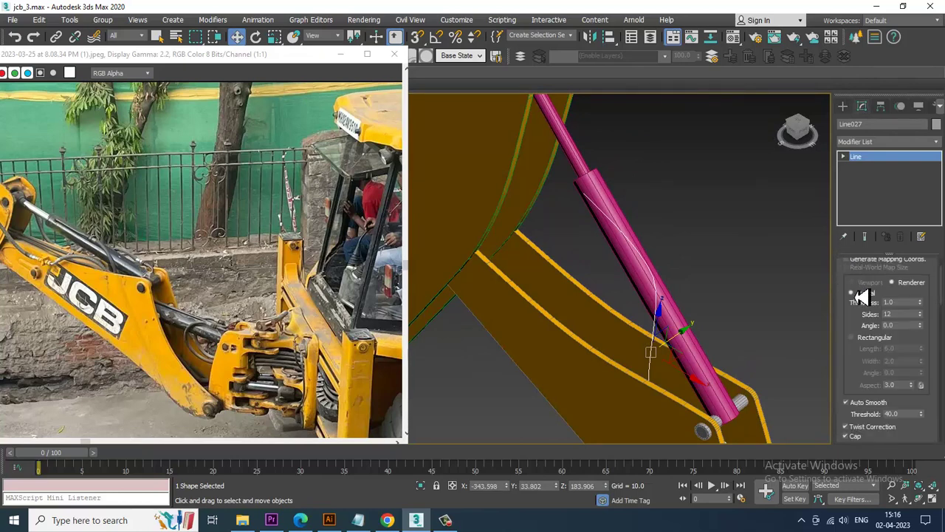
left_click_drag(869, 319, 867, 443)
left_click(873, 285)
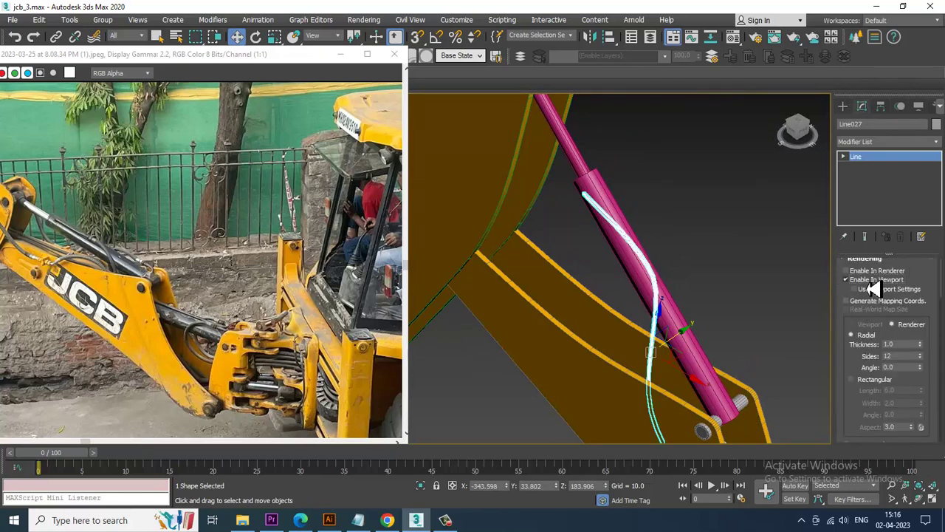
left_click_drag(926, 353, 24, 382)
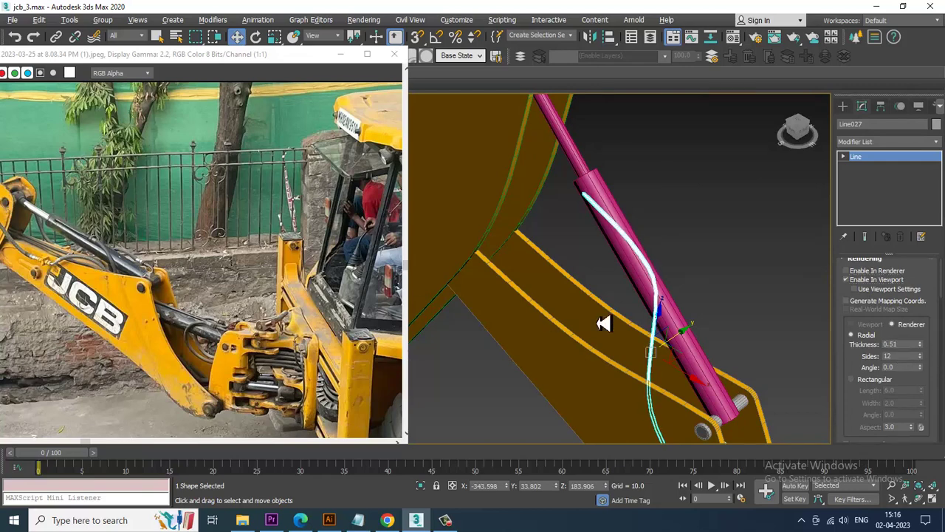
Nudge the hose along Y to about 33.558 so it sits against the side of the magenta cylinder
middle_click_drag(604, 323, 593, 245, "alt")
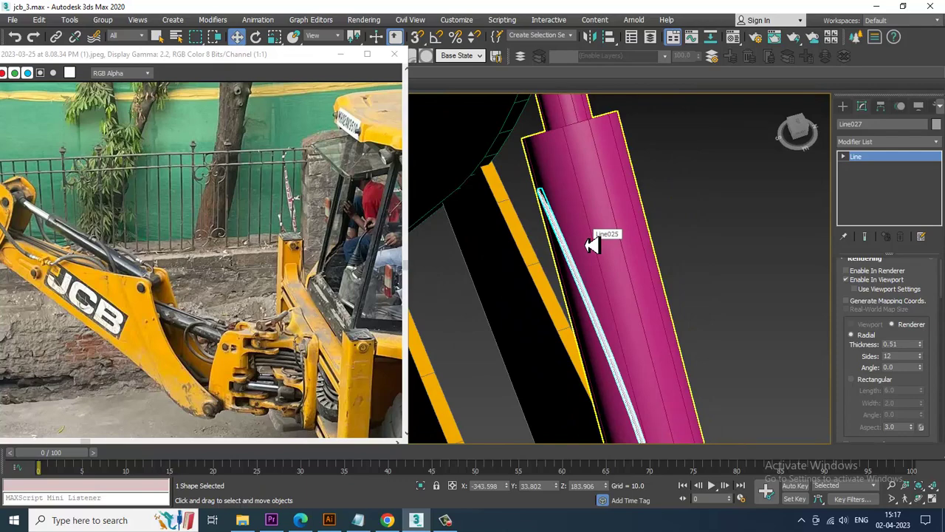
middle_click_drag(723, 256, 581, 256, "alt")
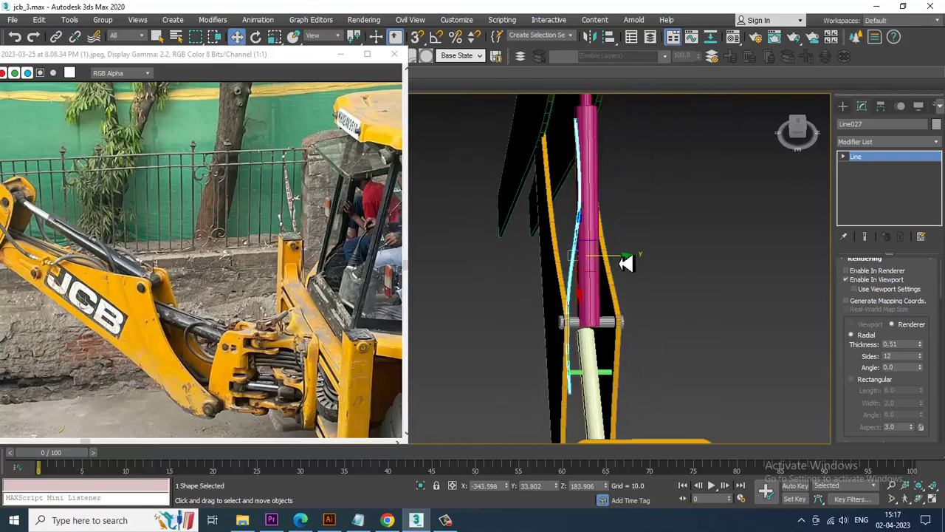
left_click_drag(625, 268, 623, 263)
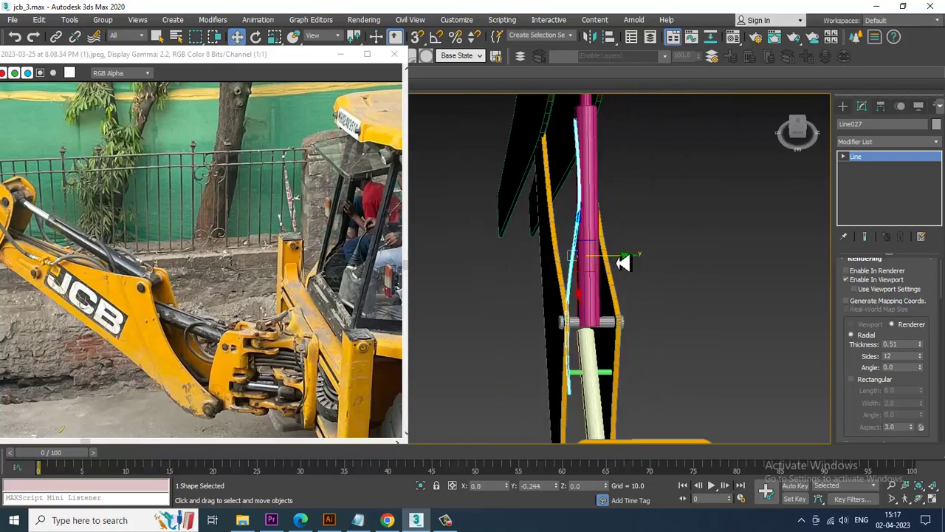
middle_click_drag(632, 248, 566, 228, "alt")
scroll(593, 211, "up", 5)
key("q")
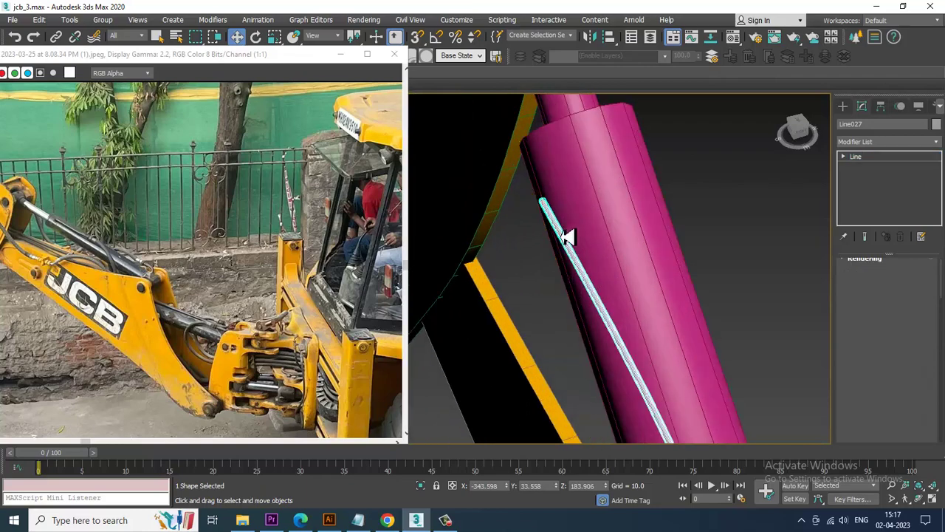
Edit the hose line's vertices, repositioning its upper end and adjusting the bend at mid-cylinder into a smooth curve
right_click(566, 236)
left_click(539, 270)
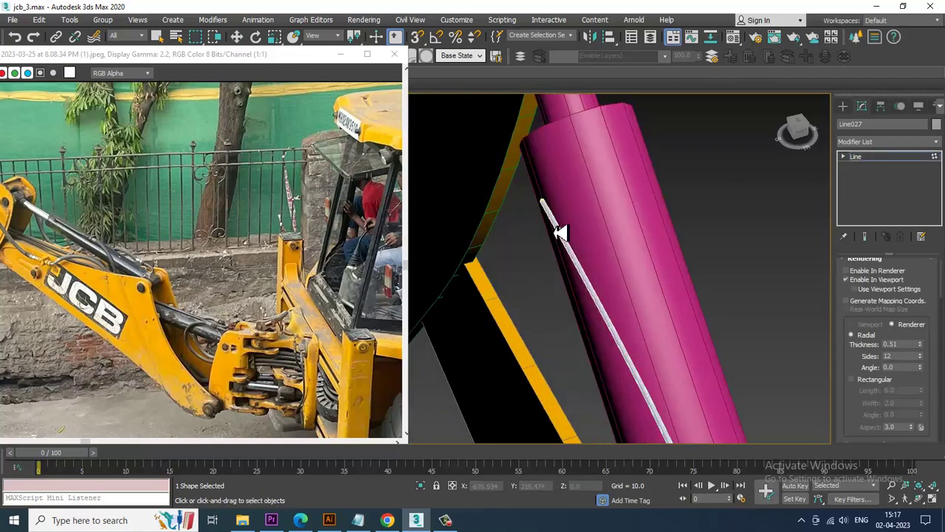
scroll(561, 232, "up", 2)
left_click(446, 519)
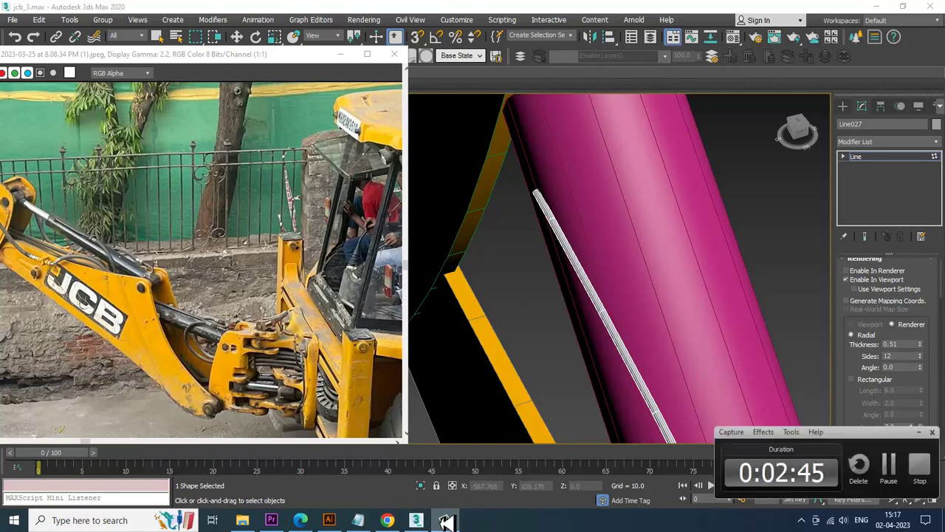
left_click(917, 436)
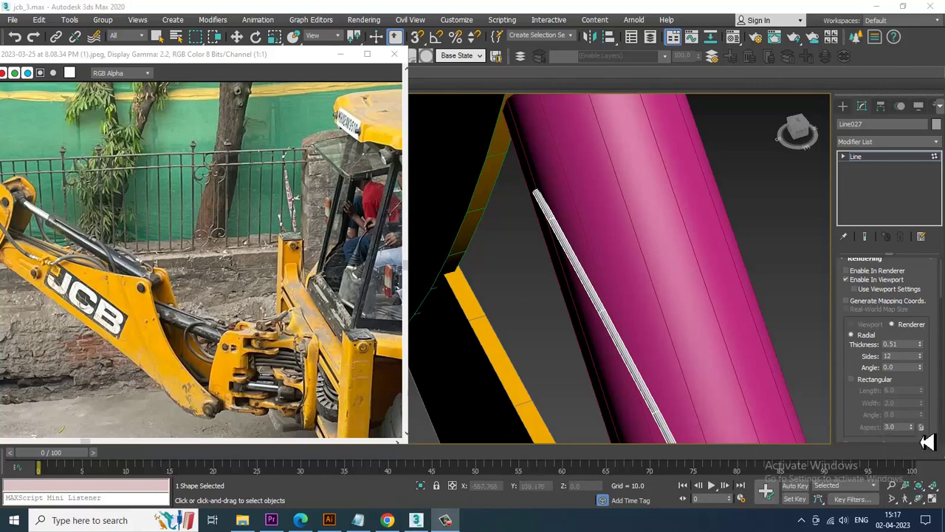
scroll(561, 249, "down", 3)
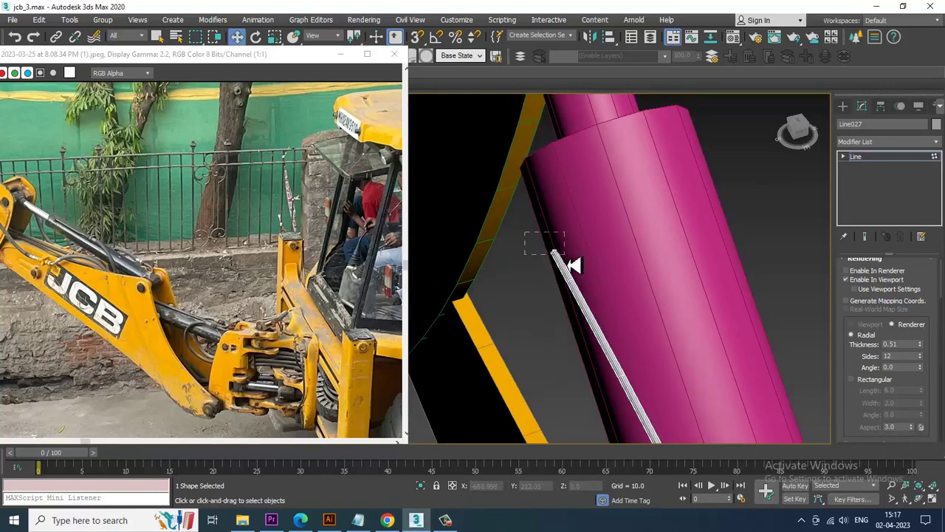
left_click_drag(573, 264, 604, 276)
middle_click_drag(604, 277, 586, 199, "alt")
left_click(617, 234)
left_click_drag(624, 201, 627, 217)
key("z")
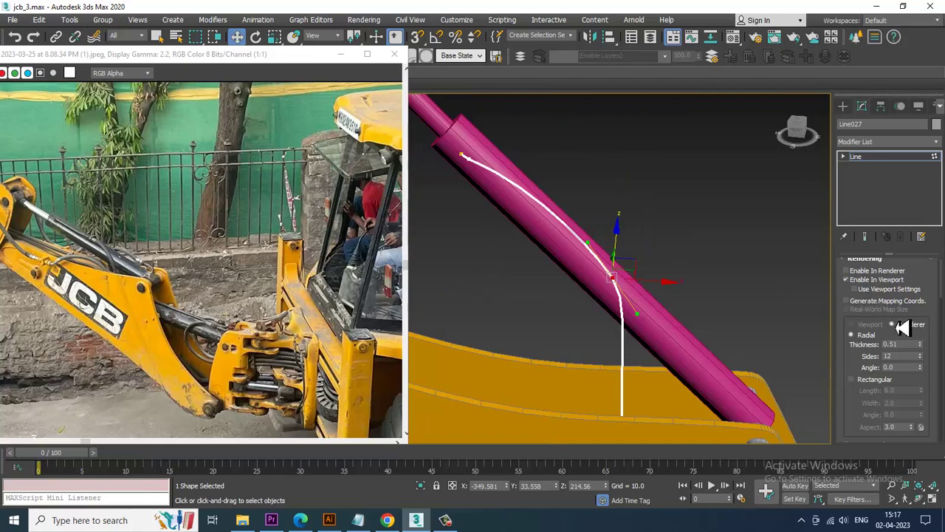
Set the hose's rendering thickness to 0.75 and its interpolation steps to 10
left_click_drag(926, 351, 922, 337)
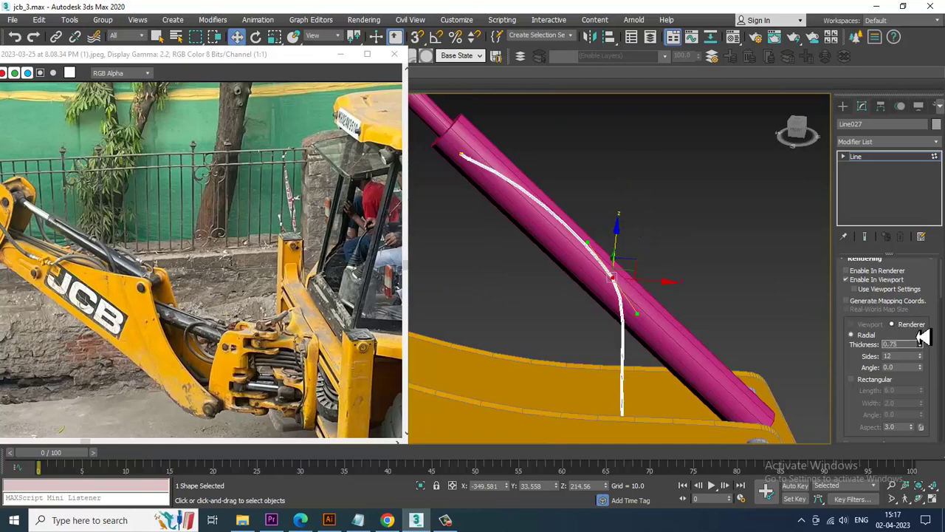
scroll(647, 327, "up", 4)
left_click_drag(871, 411, 850, 290)
left_click(857, 332)
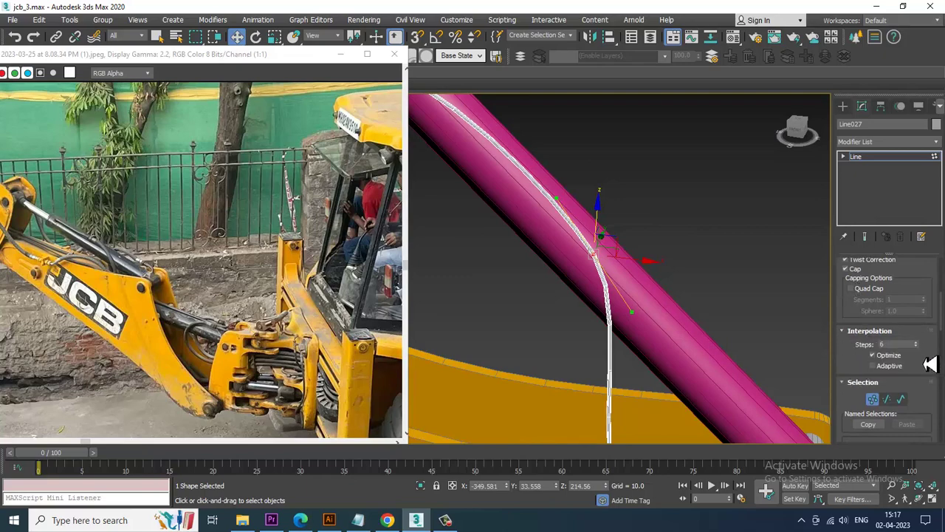
double_click(916, 342)
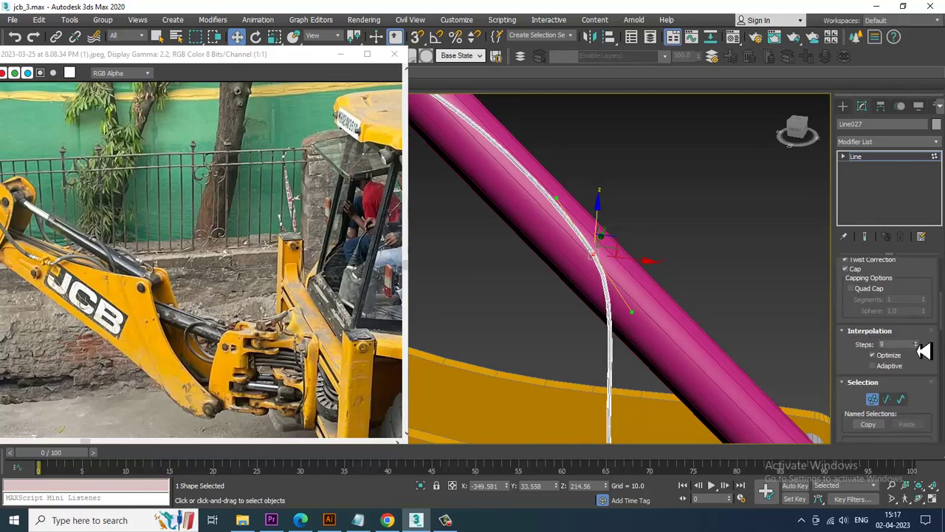
scroll(602, 244, "up", 2)
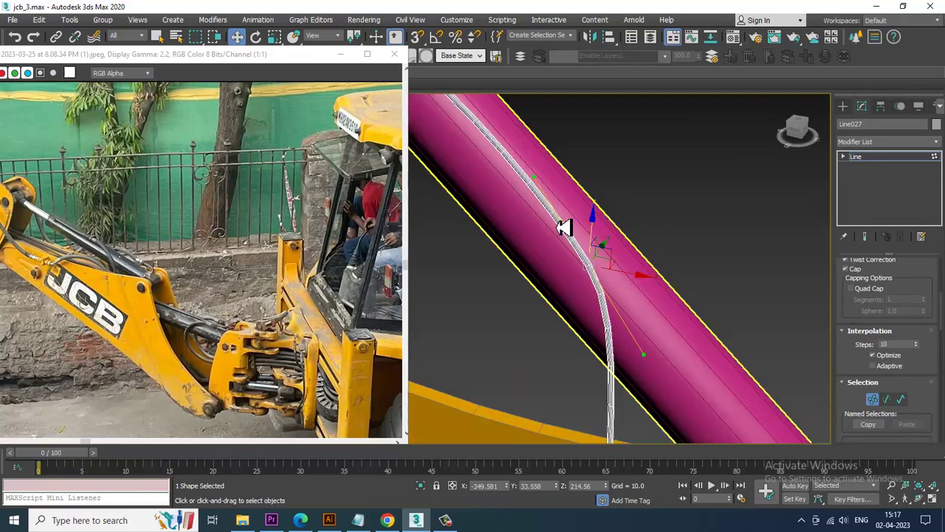
Convert the hose line to an Editable Poly
right_click(565, 228)
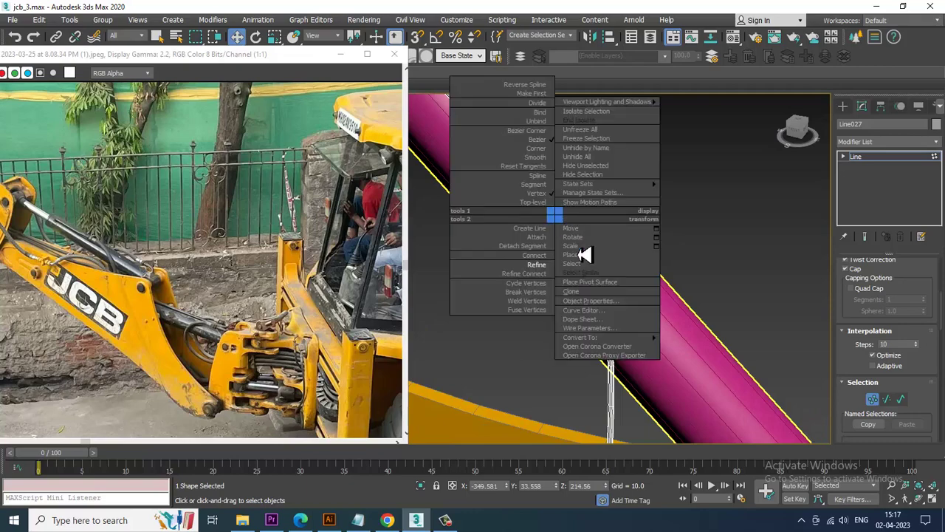
mouse_move(601, 337)
left_click(741, 364)
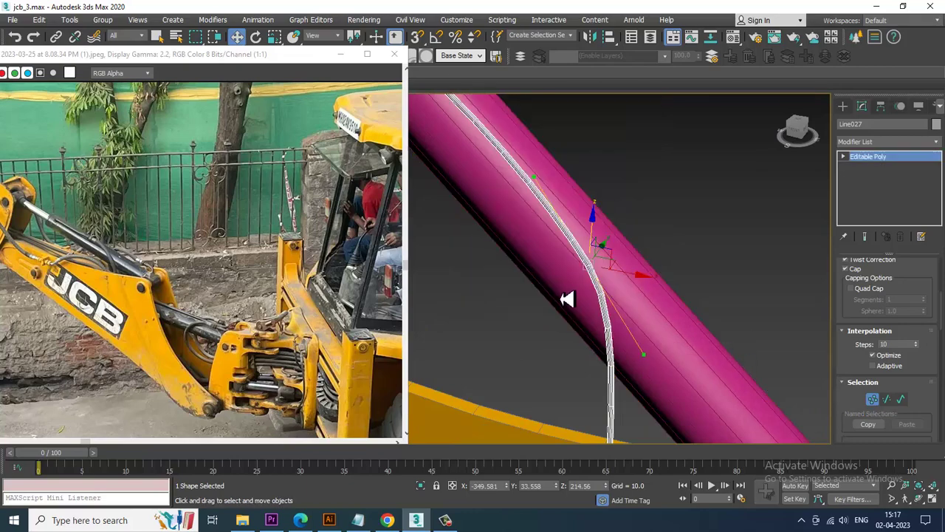
Isolate the hose and select all polygons along its lower section
middle_click_drag(566, 298, 578, 240)
key("alt+q")
key("4")
scroll(576, 249, "up", 2)
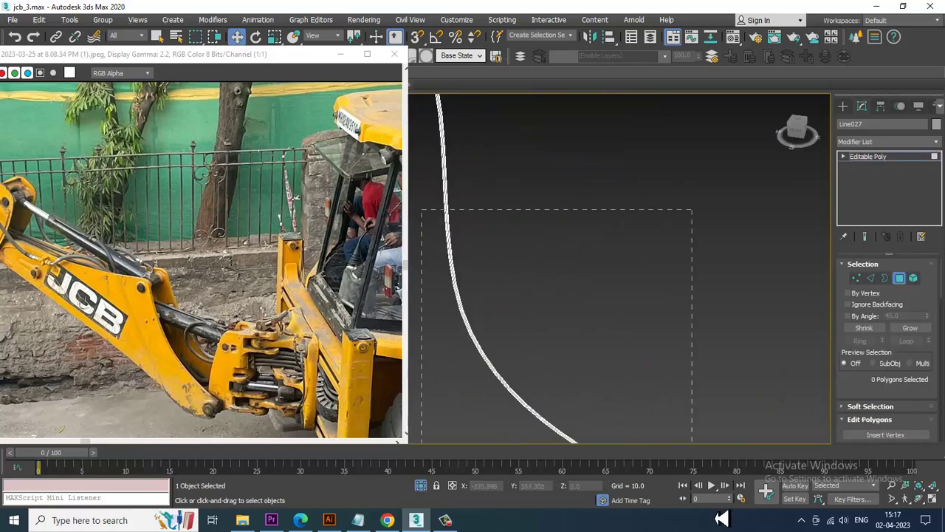
left_click_drag(722, 519, 532, 359)
middle_click_drag(531, 359, 493, 252)
left_click_drag(582, 327, 612, 377)
middle_click_drag(632, 291, 656, 341)
End the isolation and add the hose polygons up to the magenta cylinder's lower edge to the selection
right_click(641, 222)
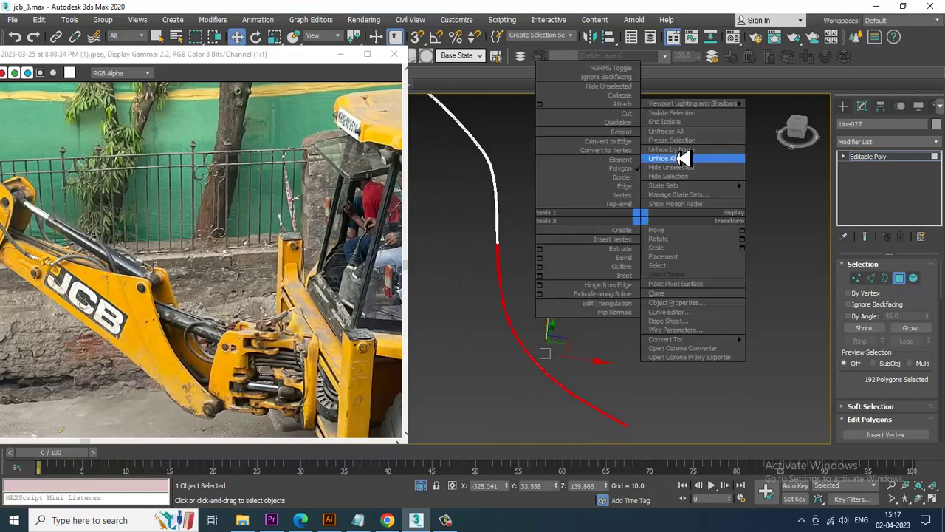
left_click(681, 134)
middle_click_drag(692, 330, 635, 244)
scroll(600, 219, "up", 2)
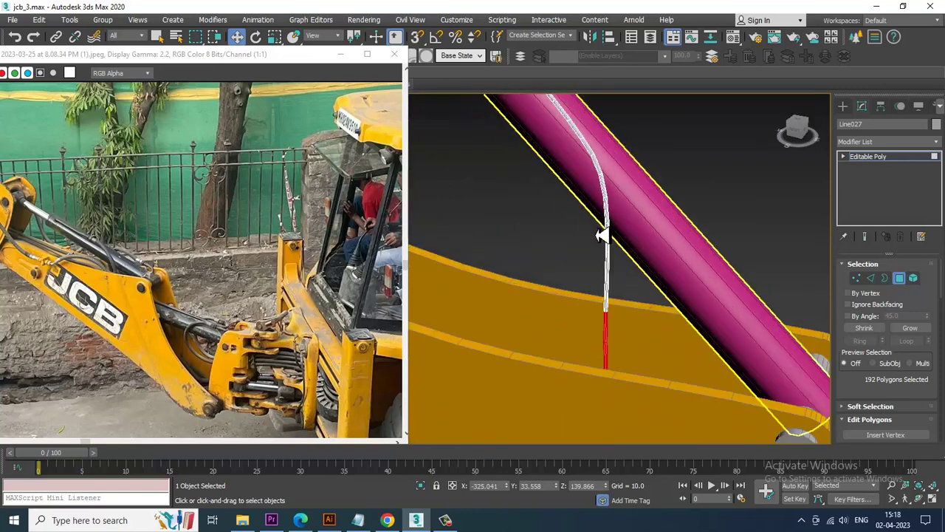
left_click_drag(633, 316, 634, 318, "ctrl")
middle_click_drag(632, 244, 631, 258)
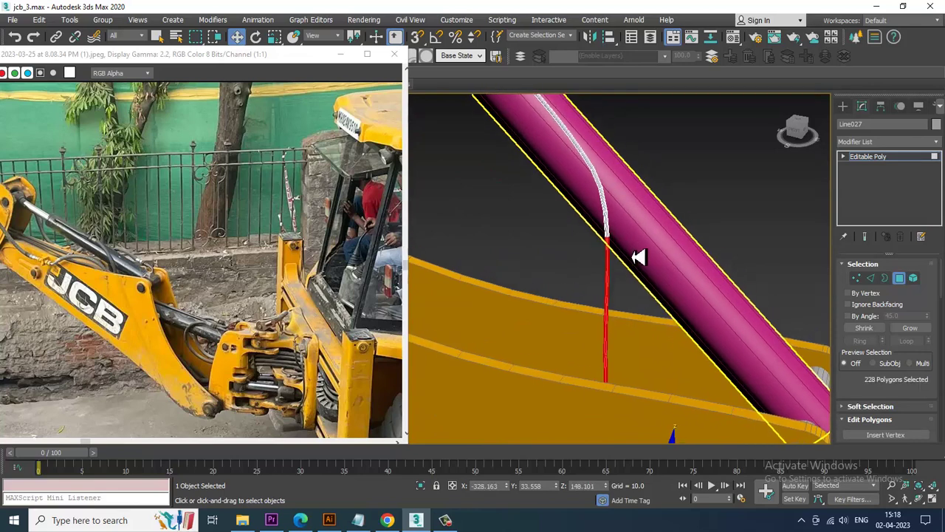
Extrude the selected lower hose polygons by local normal with a height of 0.434 and leave polygon editing
left_click_drag(863, 395, 854, 278)
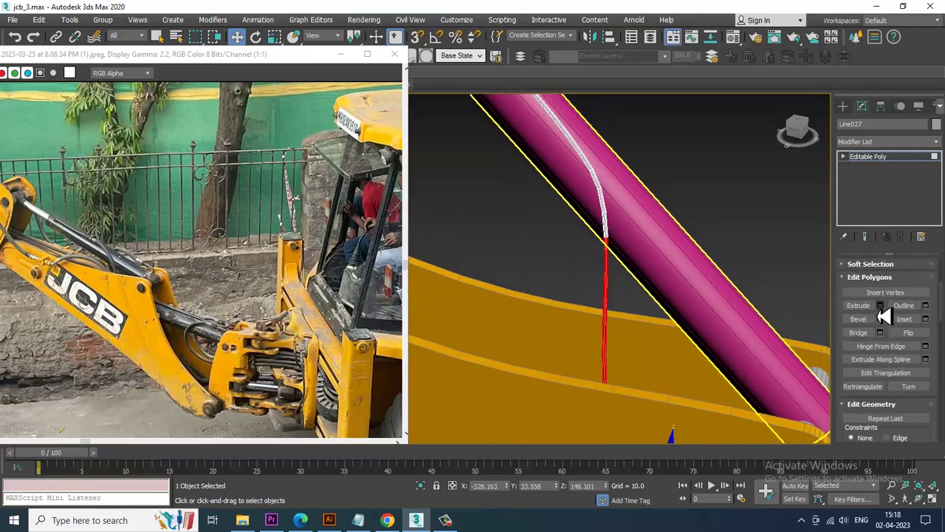
left_click(880, 305)
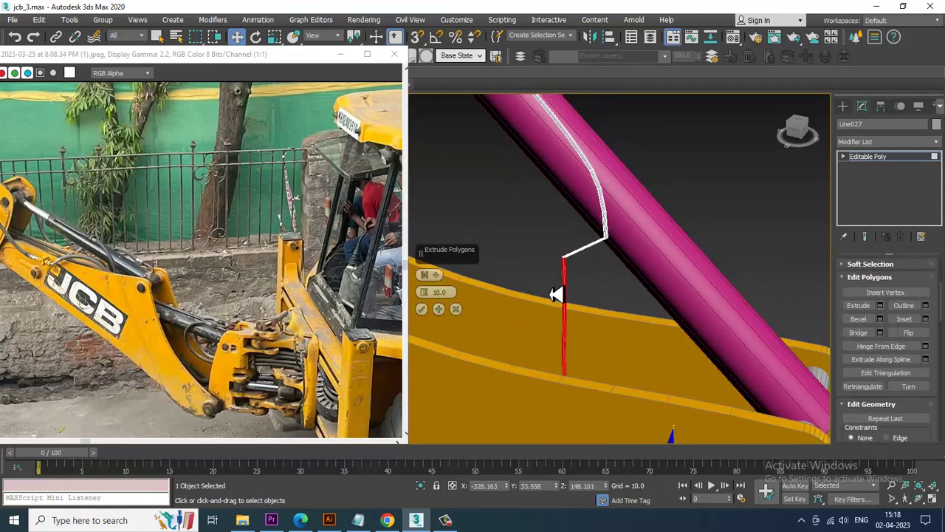
left_click(425, 274)
left_click(451, 289)
left_click_drag(448, 306, 466, 351)
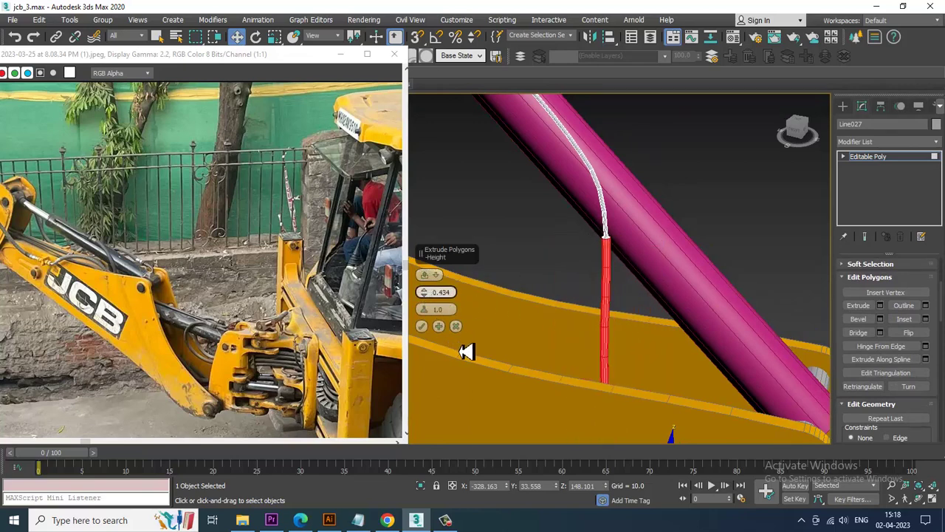
left_click(422, 326)
middle_click_drag(481, 202, 602, 231, "alt")
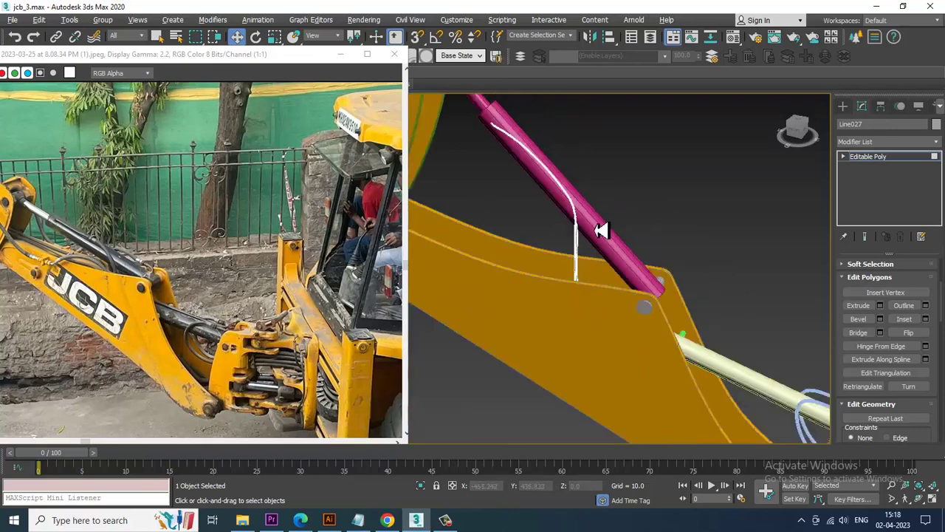
scroll(604, 236, "down", 3)
mouse_move(620, 264)
middle_mouse_down("alt")
mouse_move(615, 238)
mouse_move(623, 257)
middle_mouse_up("alt")
scroll(624, 257, "down", 3)
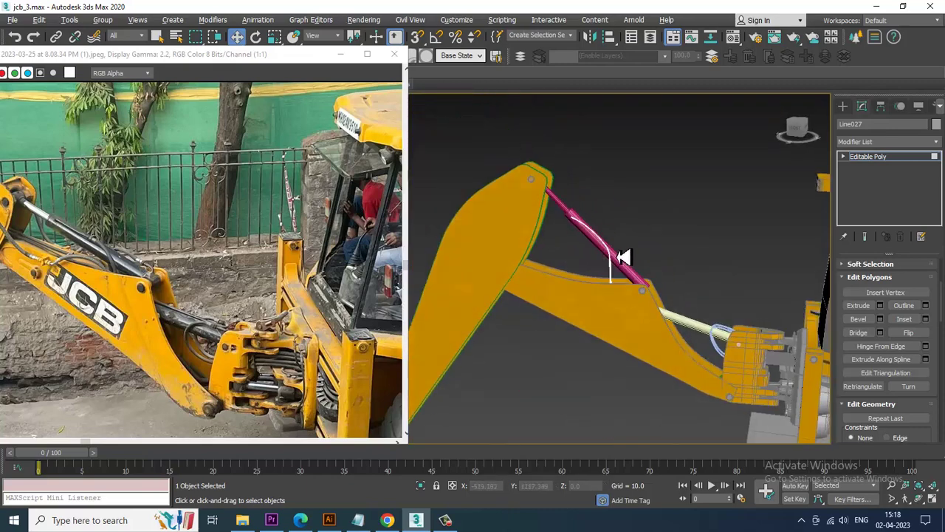
scroll(618, 256, "up", 2)
middle_click_drag(108, 305, 214, 274)
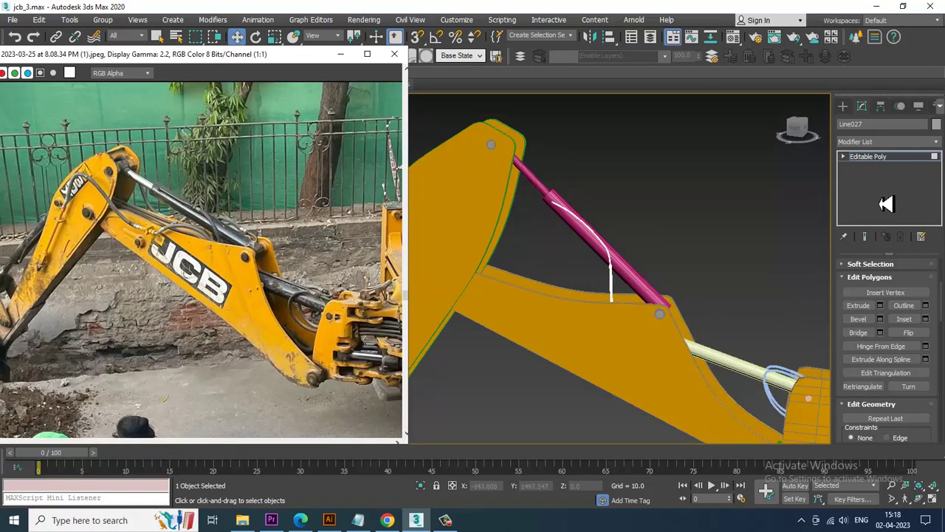
left_click(894, 156)
Draw a small rectangle with a length of about 16.2 just below the boom in the Front view
scroll(54, 270, "up", 1)
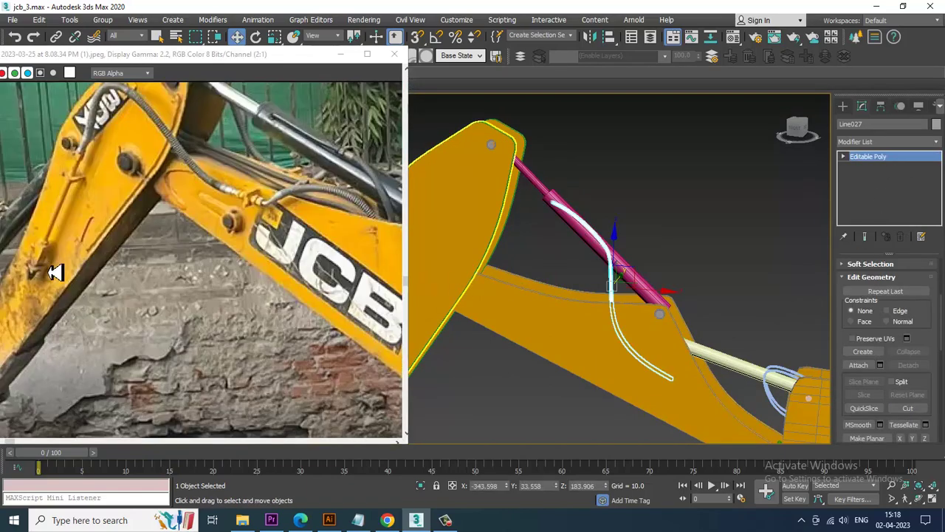
mouse_move(558, 265)
middle_mouse_down()
mouse_move(612, 264)
mouse_move(569, 251)
middle_mouse_up()
left_click(846, 109)
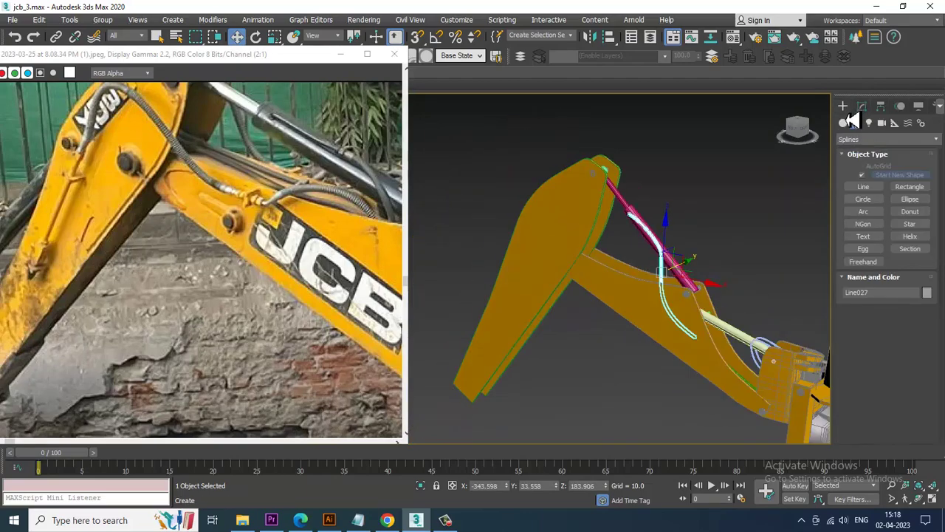
left_click(863, 187)
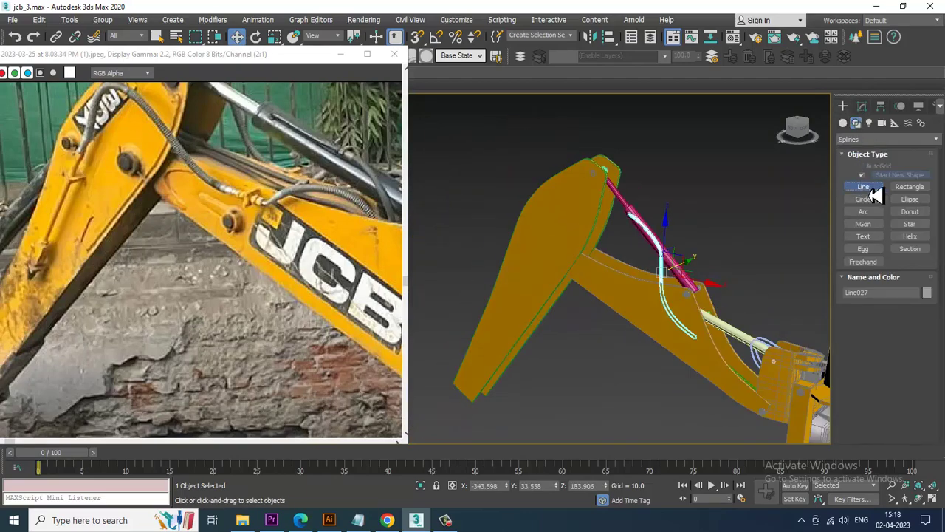
left_click(913, 189)
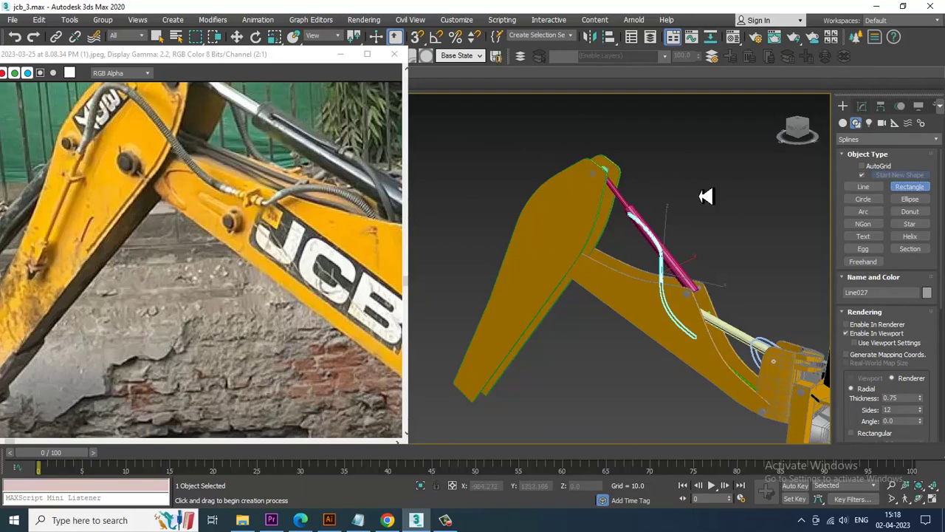
middle_click_drag(707, 197, 683, 196)
key("alt+w")
scroll(706, 183, "down", 3)
key("alt+w")
scroll(657, 173, "down", 3)
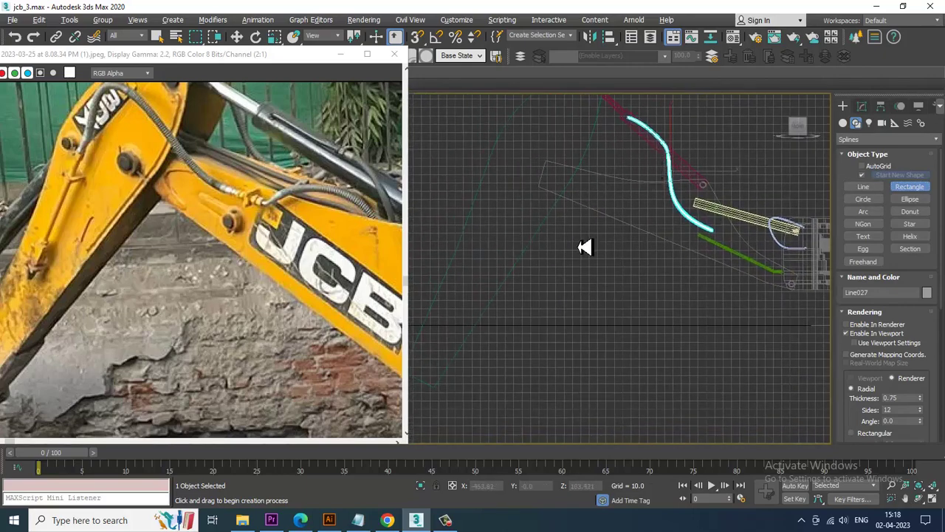
left_click_drag(577, 235, 582, 240)
right_click(600, 259)
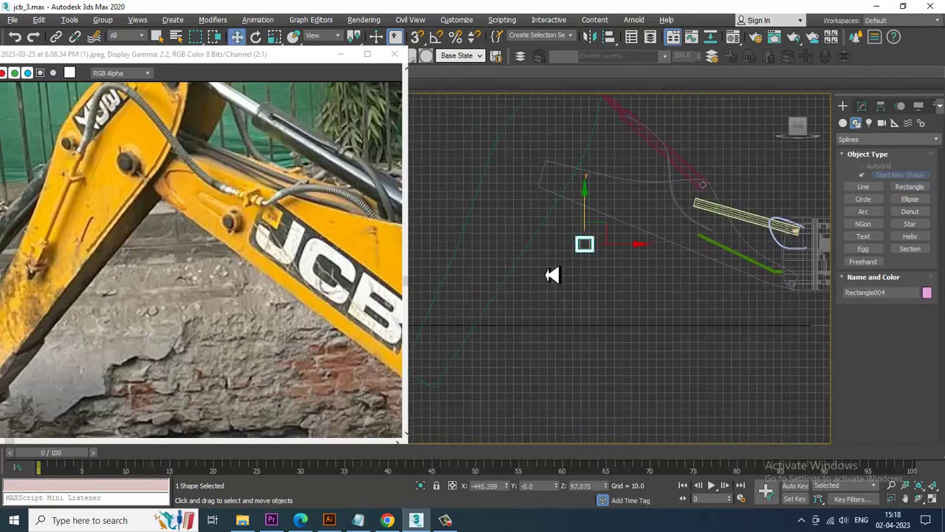
Convert the small rectangle to an Editable Spline
key("alt+w")
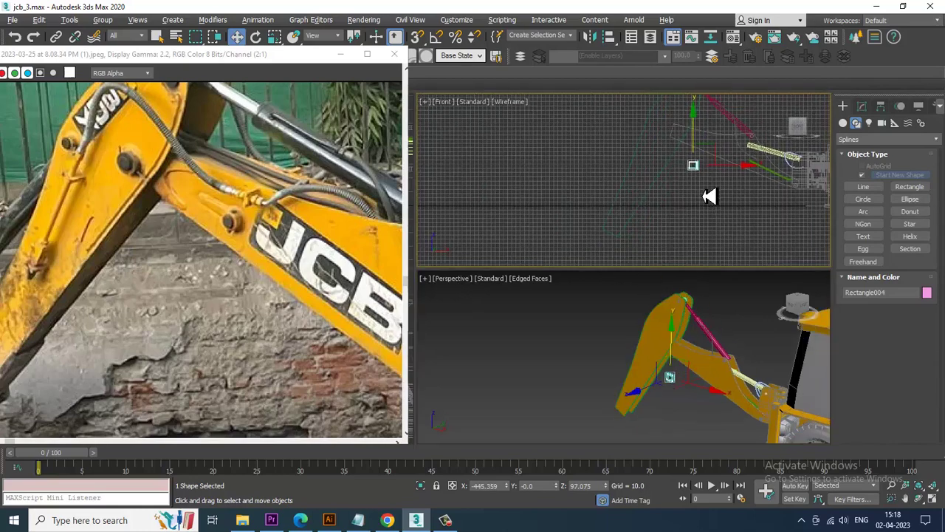
key("alt+w")
scroll(627, 211, "up", 5)
scroll(590, 242, "up", 4)
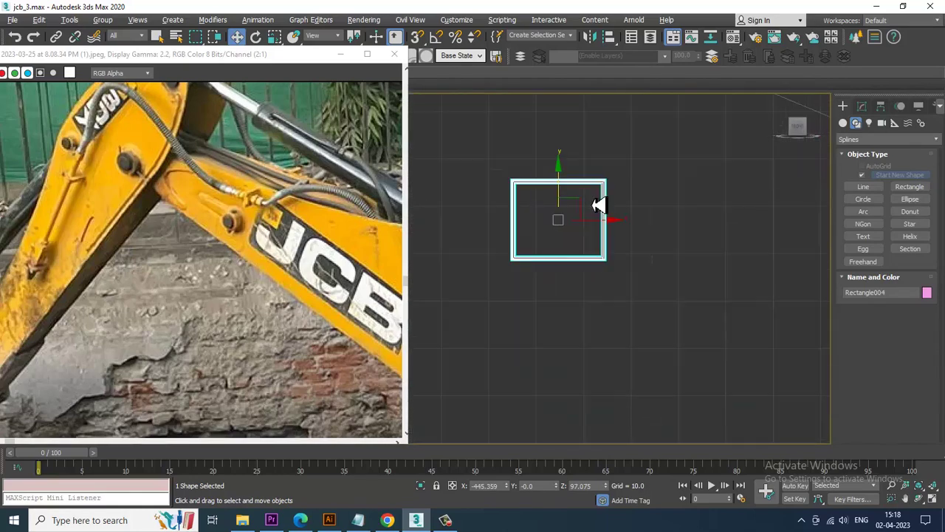
left_click(862, 107)
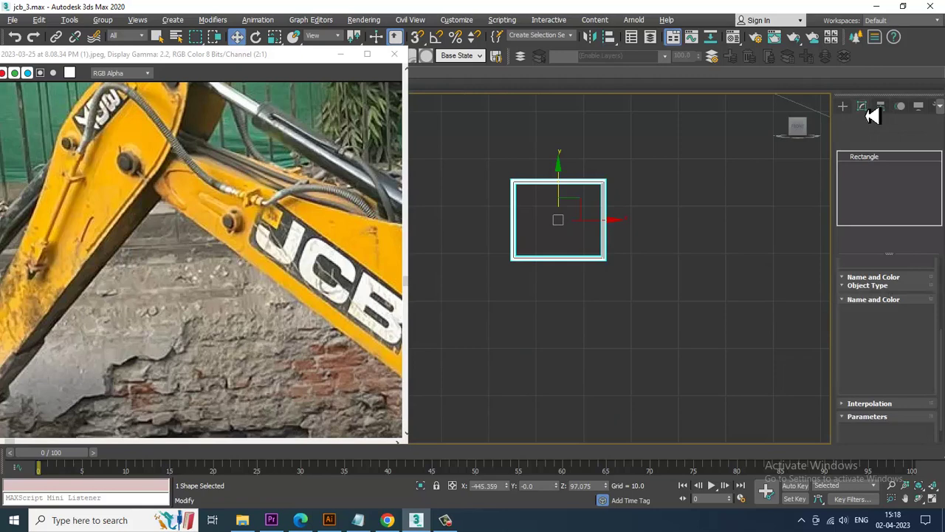
right_click(895, 162)
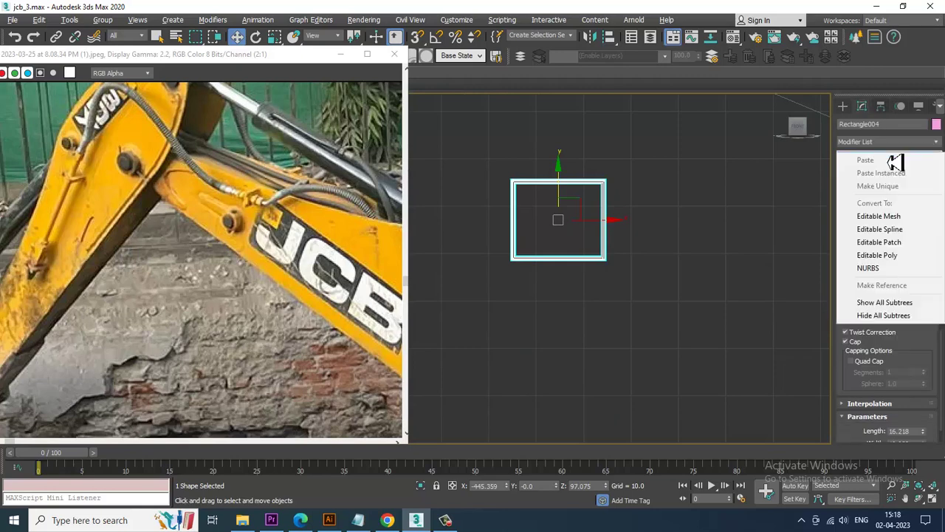
left_click(909, 229)
Fillet the rectangle's two lower corner vertices by about 7.6 to round its bottom, and leave vertex editing
key("1")
left_click_drag(465, 317, 708, 246)
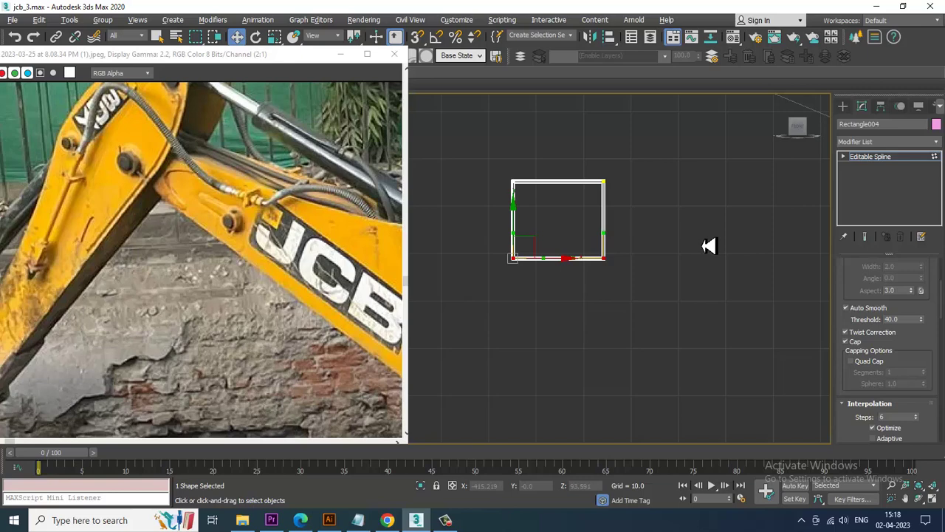
scroll(886, 308, "down", 5)
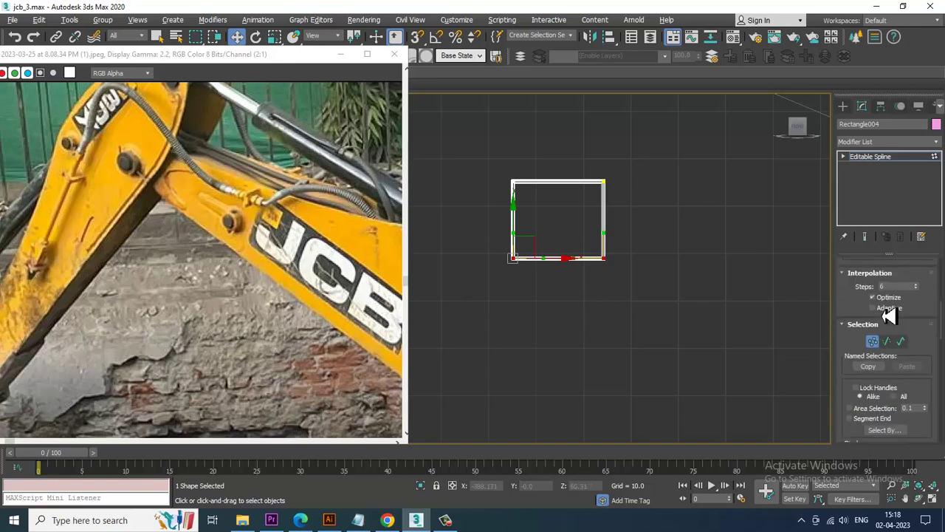
scroll(894, 332, "down", 8)
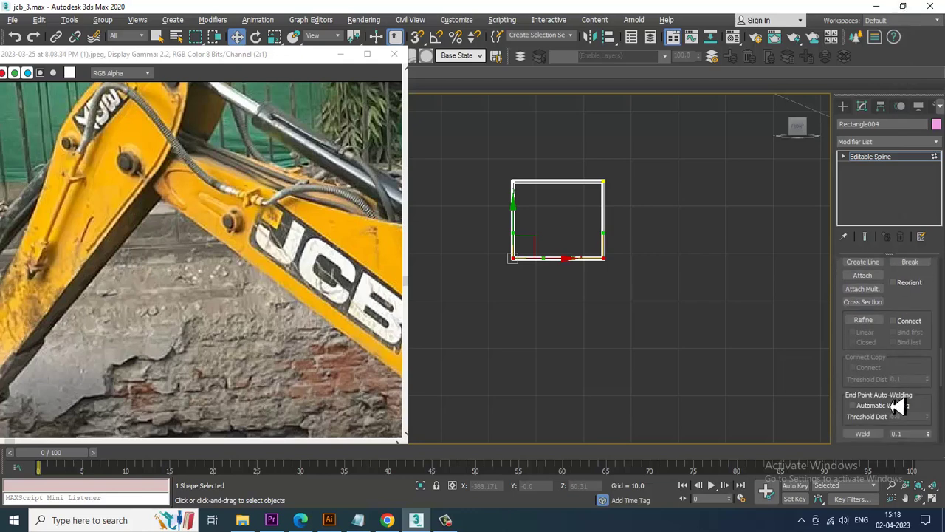
left_click(865, 398)
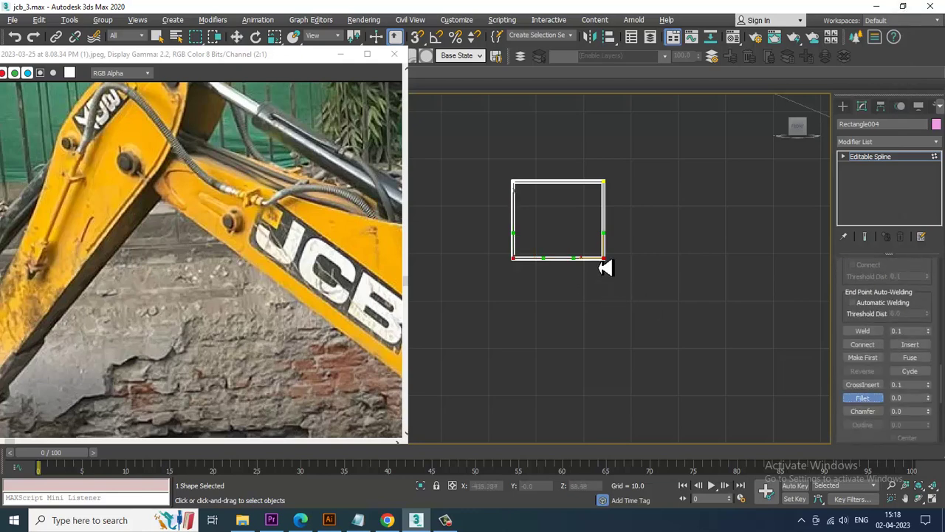
left_click_drag(606, 265, 605, 232)
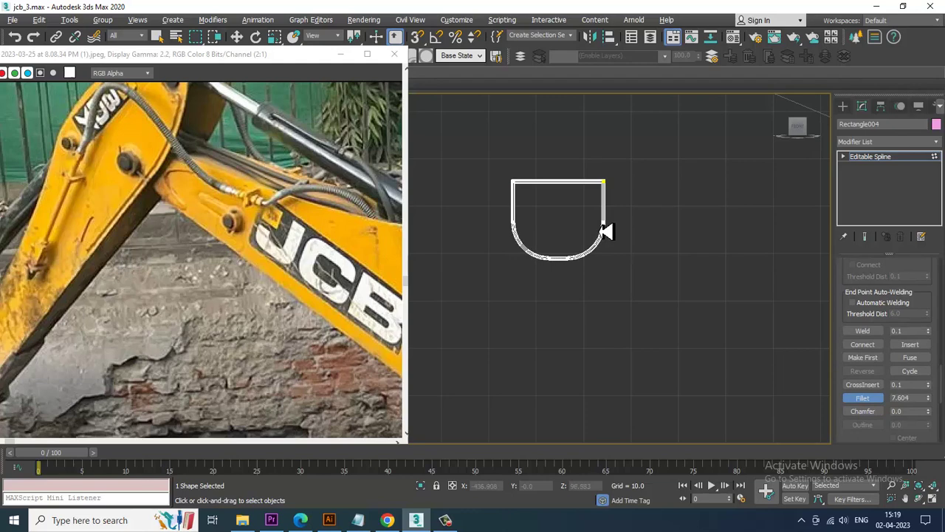
left_click(872, 157)
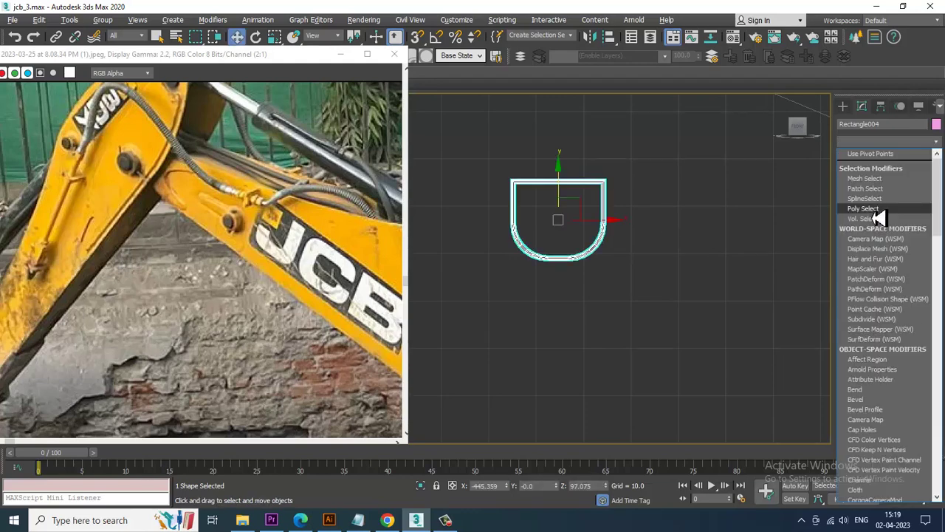
Apply an Extrude modifier to the rounded profile with an amount of 1.8
key("e")
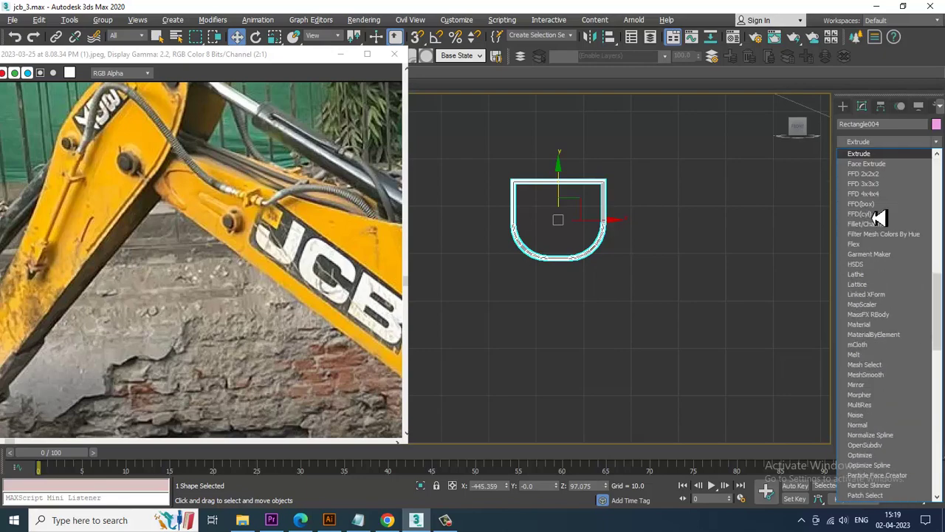
key("Return")
key("alt+w")
right_click(690, 428)
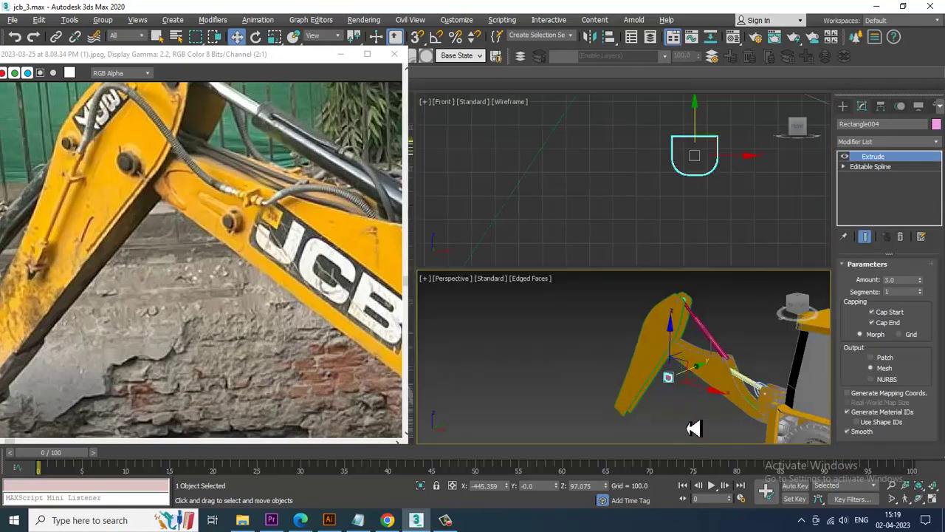
key("z")
key("alt+w")
scroll(564, 330, "down", 1)
scroll(564, 331, "down", 3)
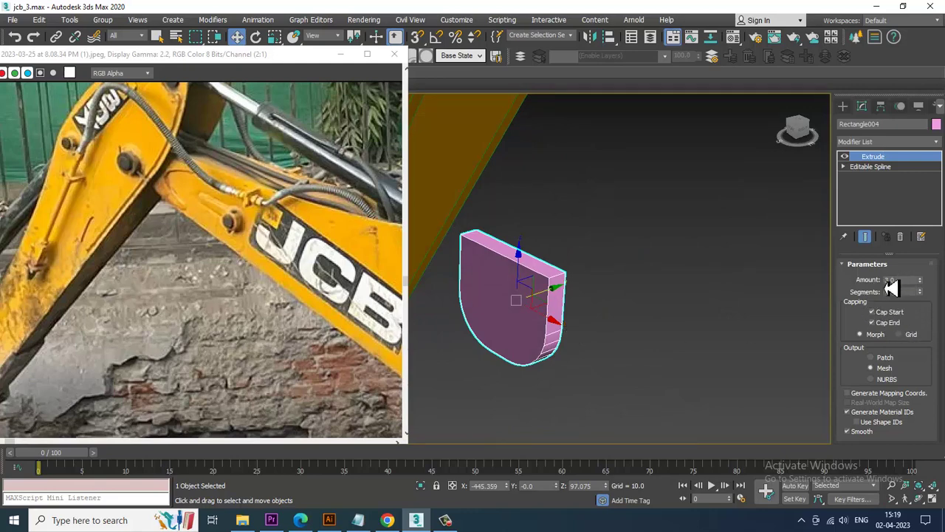
type("1.8")
key("Return")
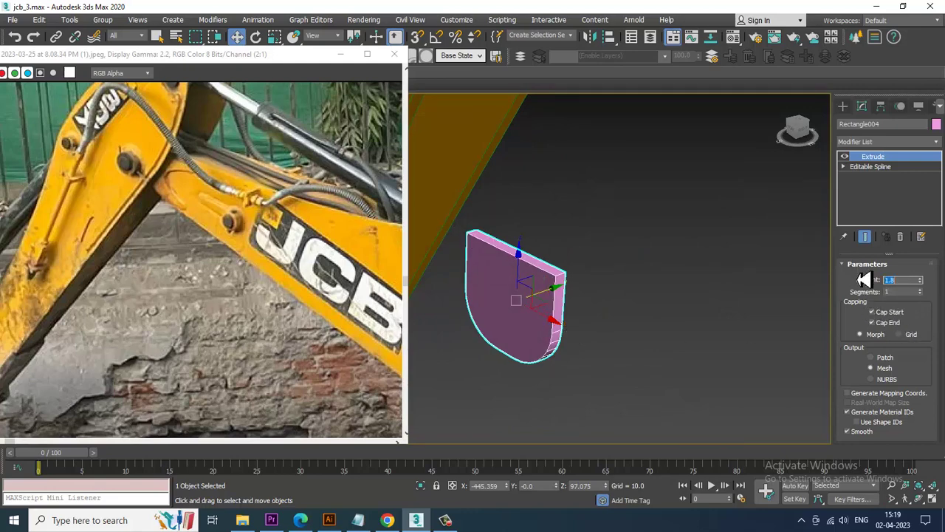
Rotate the extruded plate 90 degrees about its X axis with angle snap on so that it lies flat
scroll(604, 274, "down", 3)
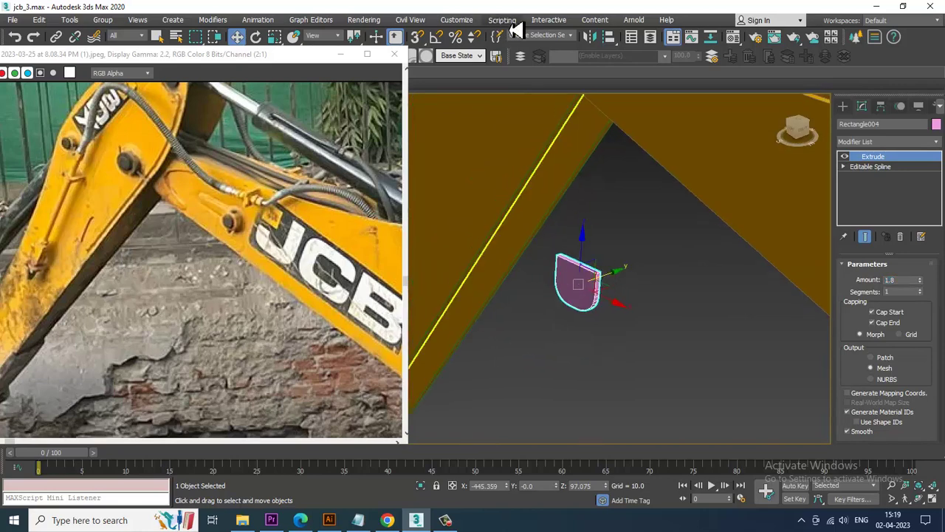
right_click(436, 37)
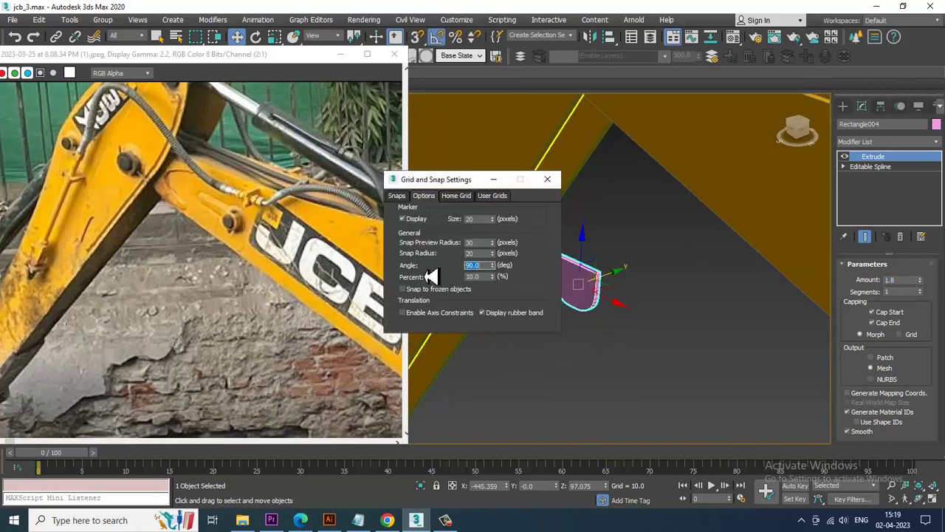
left_click(547, 179)
key("e")
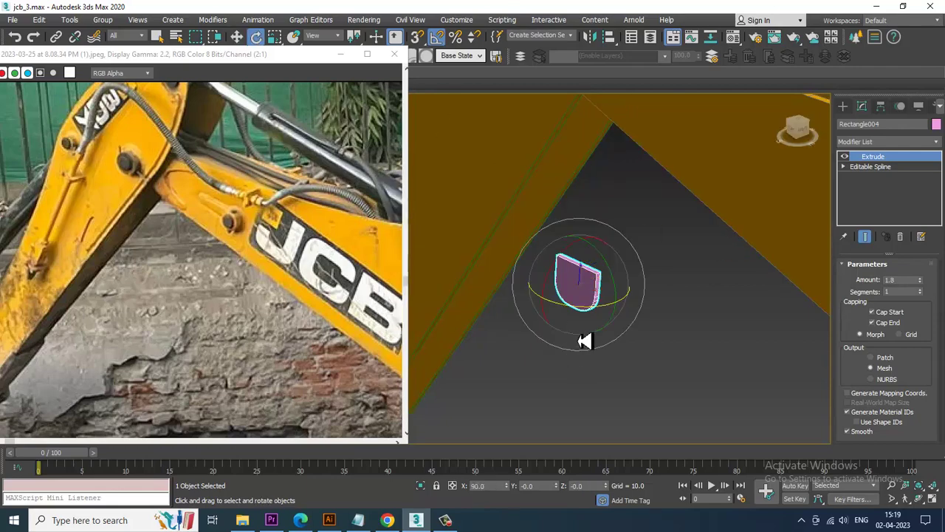
left_click_drag(547, 295, 548, 280)
Move the plate onto the dipper arm at about X -531.7, Z 157.9 in the Front view and scale it uniformly to 78 percent
scroll(548, 294, "down", 6)
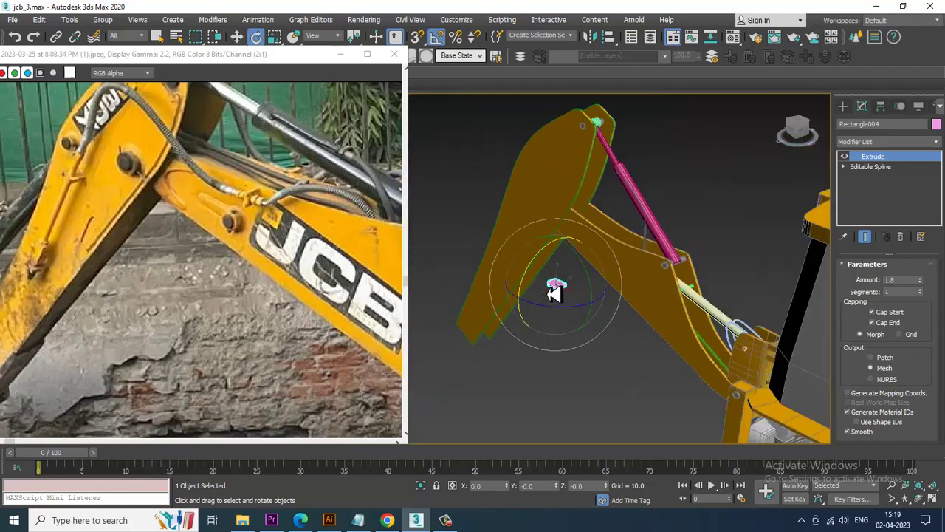
key("alt+w")
key("alt+w")
middle_click_drag(656, 221, 648, 259)
scroll(633, 214, "down", 10)
scroll(635, 209, "up", 3)
key("w")
scroll(657, 264, "up", 4)
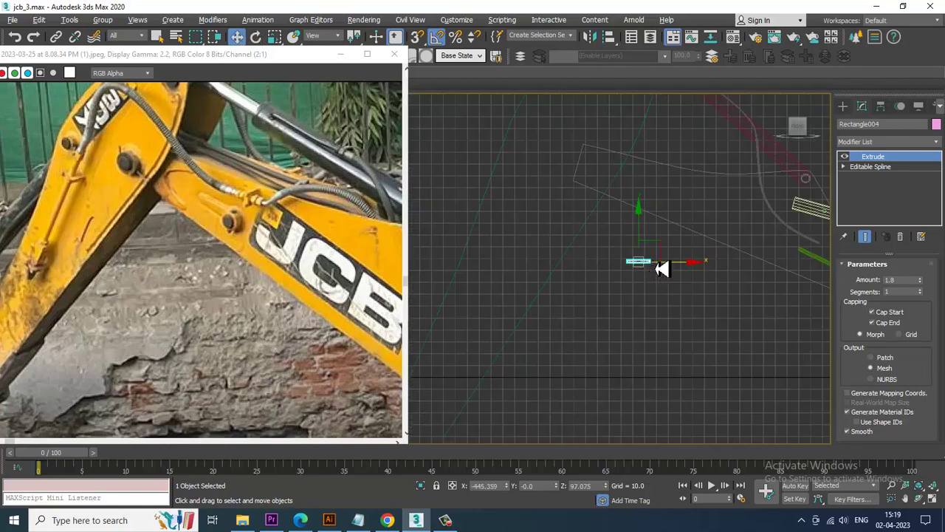
left_click_drag(659, 249, 555, 176)
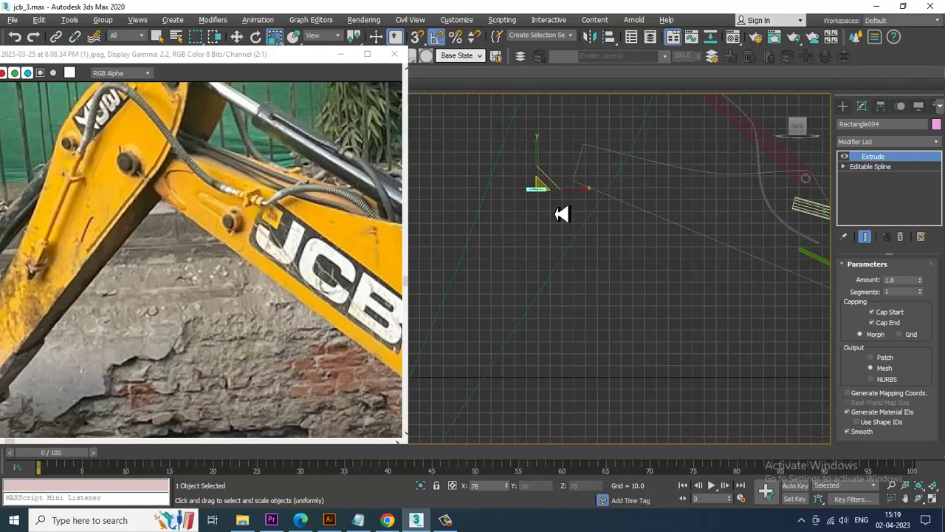
Move the plate along Y to about 16.9, toward the side face of the dipper arm
key("z")
middle_click_drag(713, 337, 683, 316, "alt")
key("alt+w")
scroll(684, 317, "up", 5)
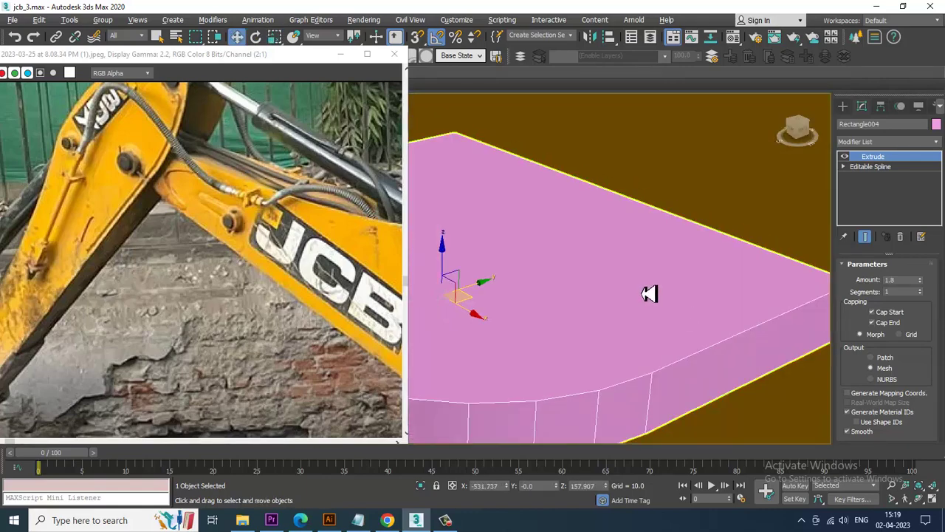
scroll(665, 295, "down", 4)
middle_click_drag(616, 299, 624, 274, "alt")
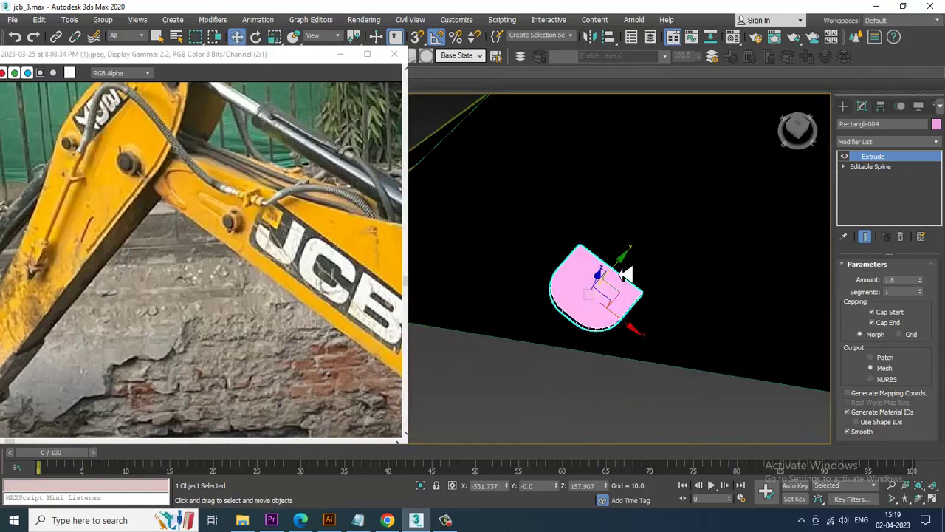
left_click_drag(650, 263, 722, 244)
key("alt+w")
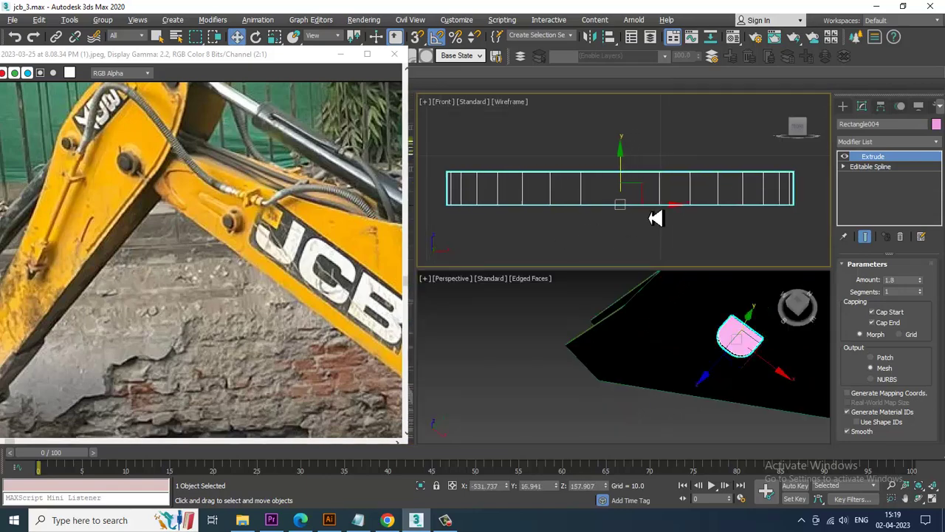
Rotate the plate about 33 degrees in the Front view with angle snap off, setting it across the slanted dipper arm
scroll(654, 211, "up", 3)
key("alt+w")
scroll(744, 175, "down", 3)
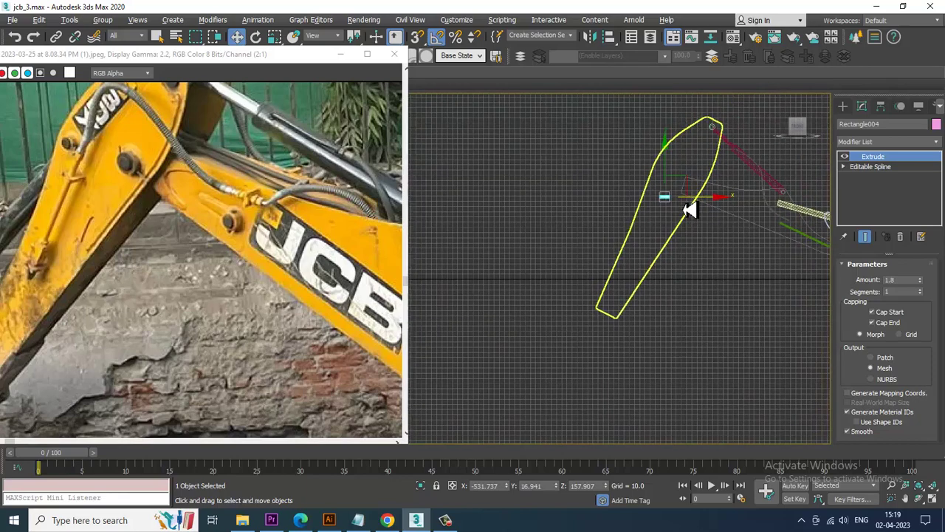
key("l")
scroll(687, 204, "up", 2)
key("e")
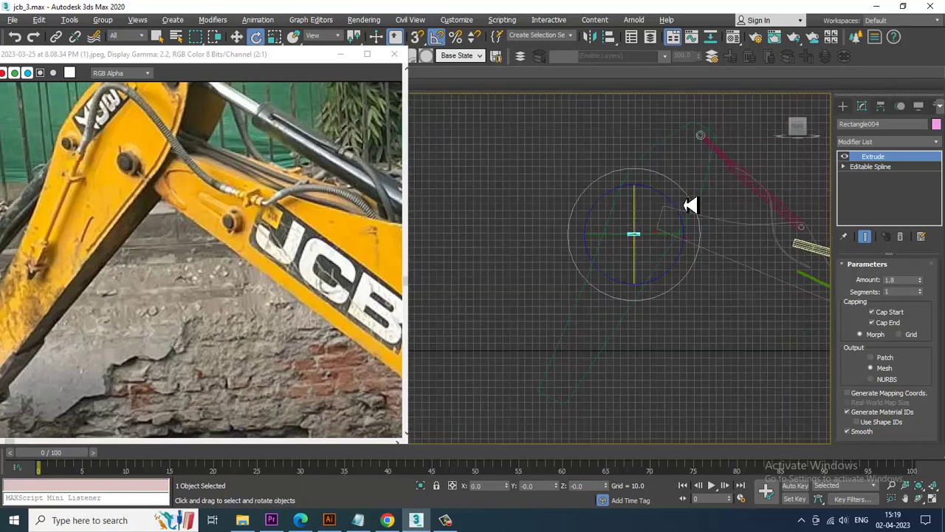
scroll(684, 221, "up", 2)
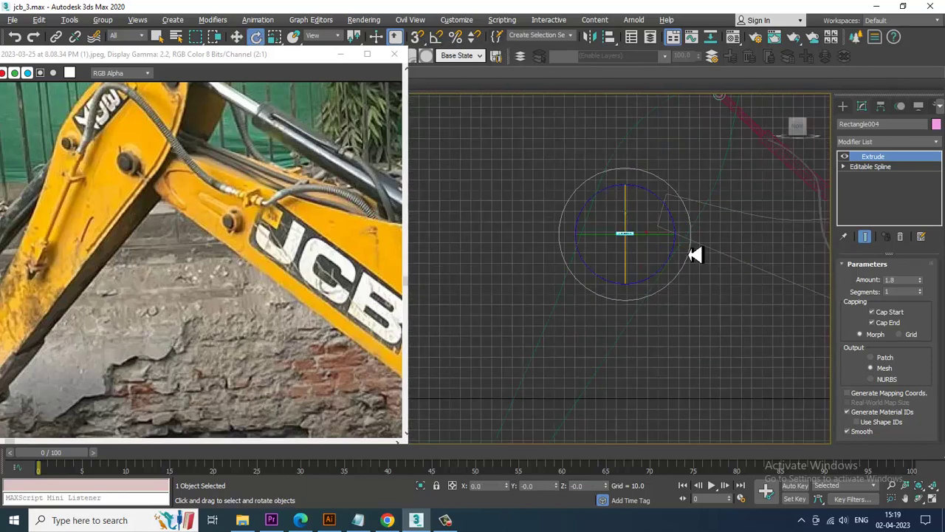
left_click_drag(692, 253, 702, 209)
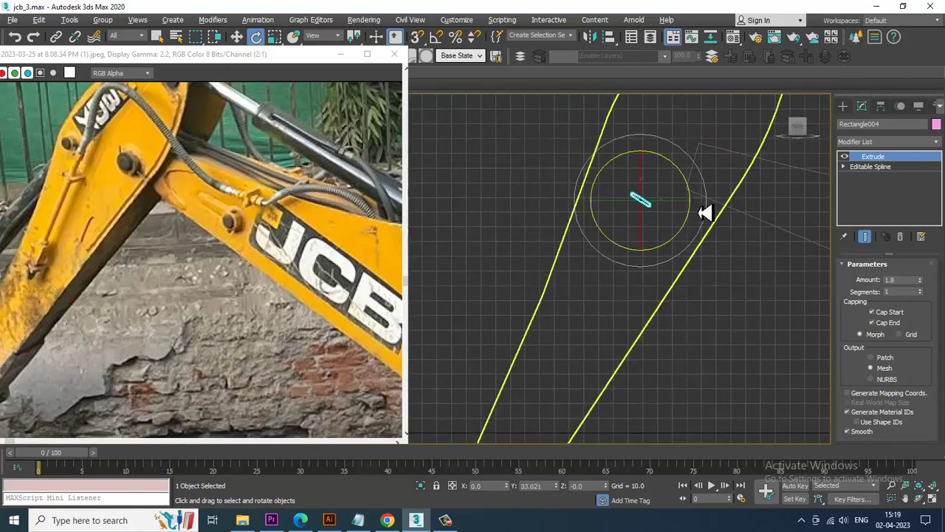
Set the reference coordinate system to Local and copy the plate about 120 units down the dipper arm along its local Z axis
key("w")
left_click(342, 37)
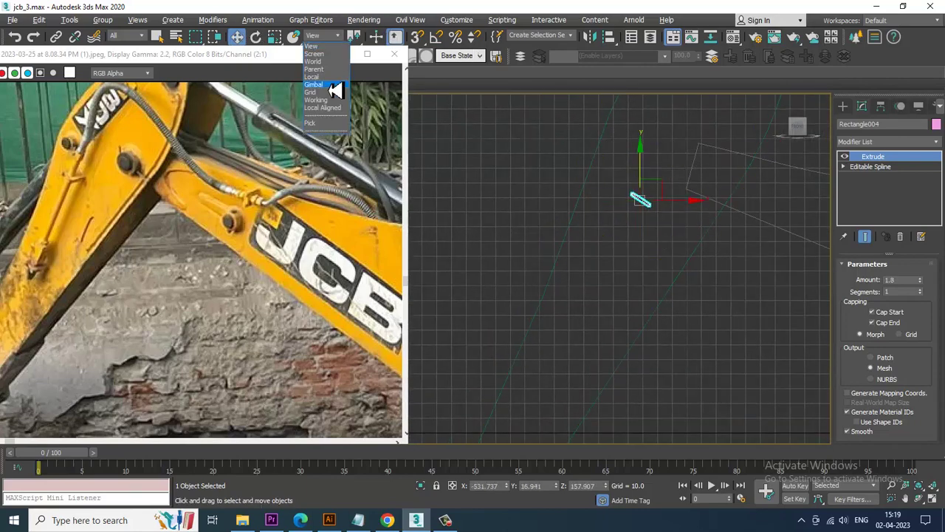
left_click(332, 87)
middle_click_drag(551, 185, 643, 175, "alt")
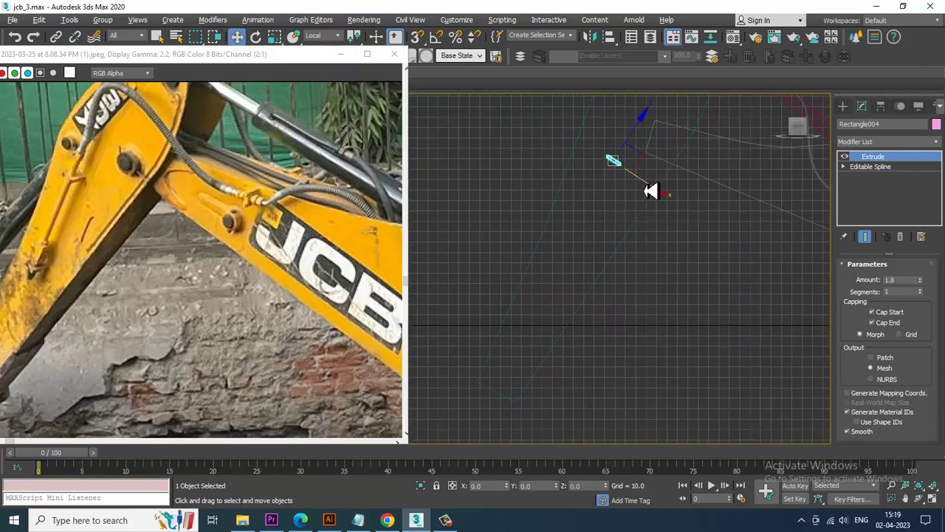
left_click(654, 137)
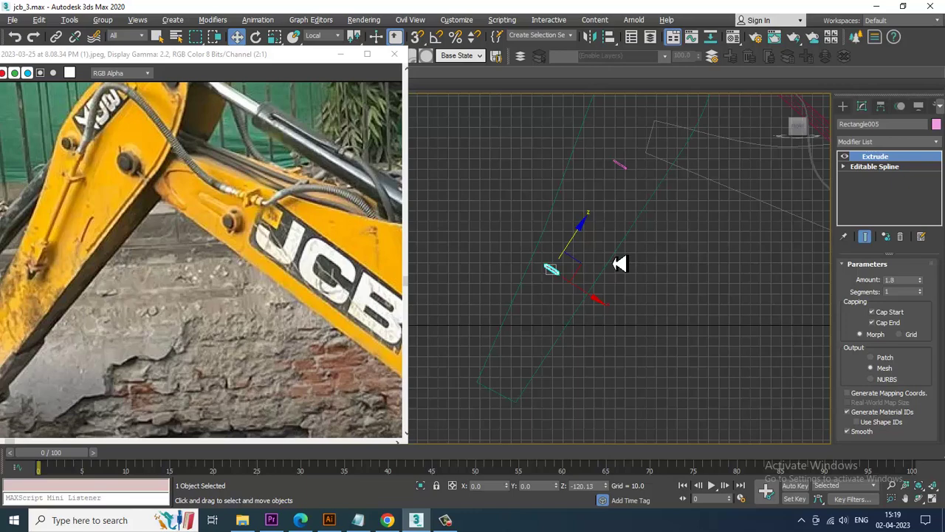
key("ctrl+v")
left_click(476, 312)
Select both plates and shift them together slightly up the dipper arm along their local Z axis
middle_click_drag(587, 307, 569, 243, "alt")
left_click(564, 238, "ctrl")
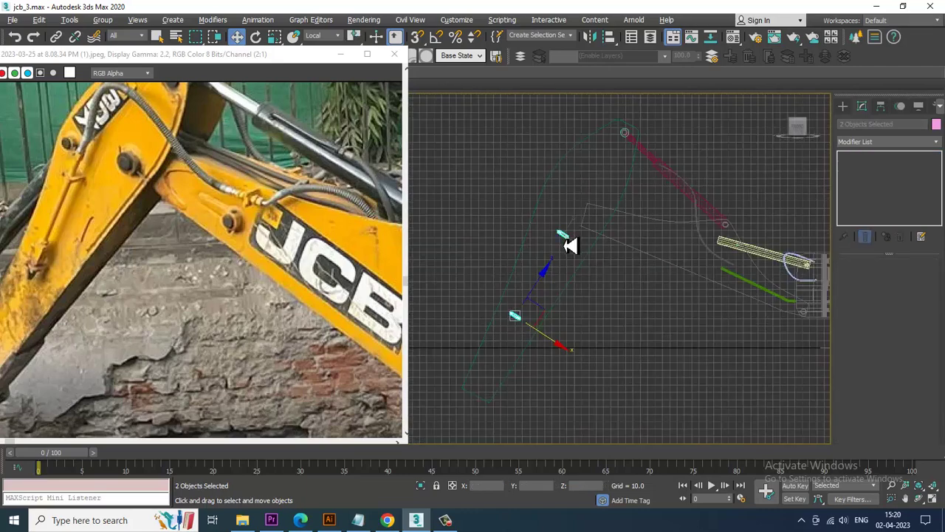
key("e")
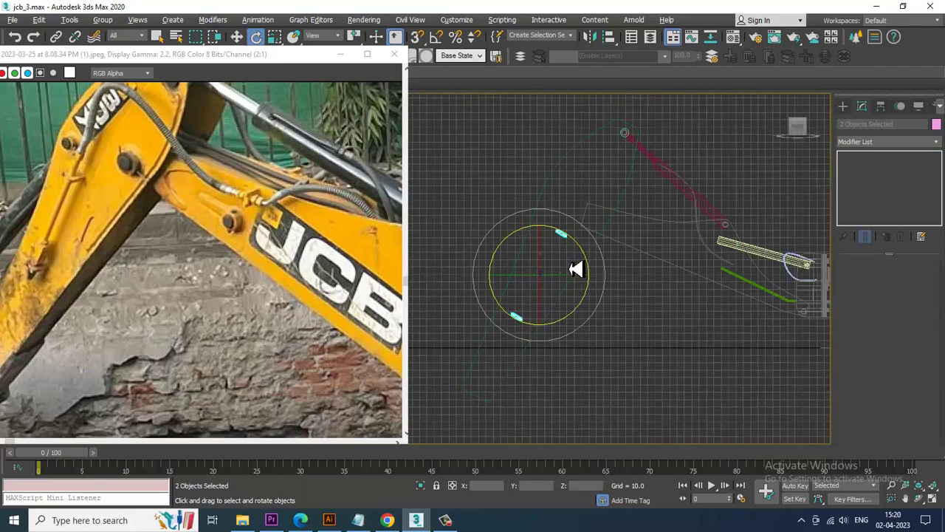
key("w")
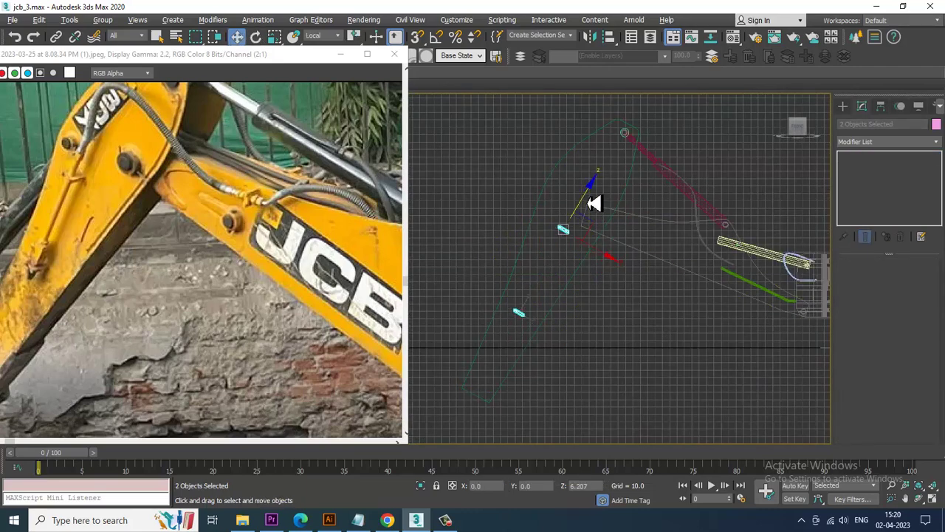
left_click_drag(595, 203, 593, 210)
left_click(667, 369)
Draw a straight line about 163 units long down the dipper arm, crossing both plates and extending past each
middle_click_drag(664, 296, 717, 228)
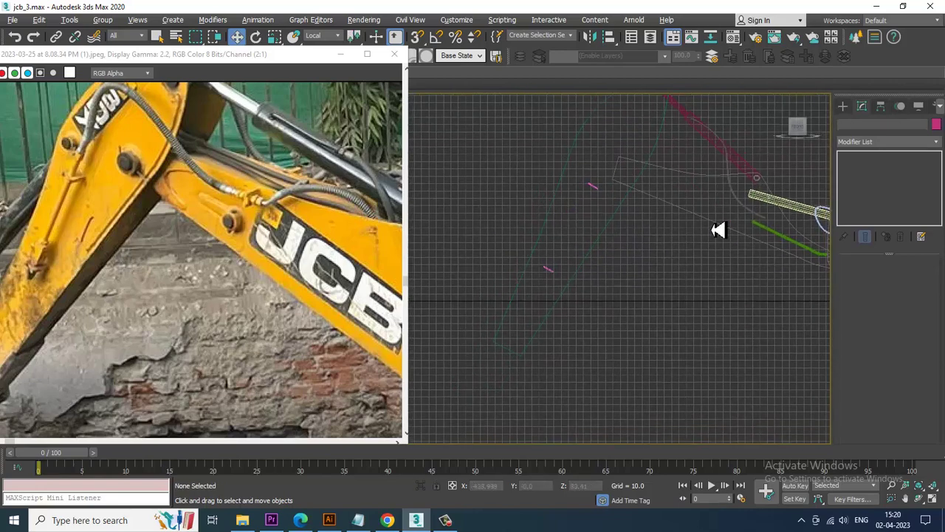
left_click(844, 108)
middle_click_drag(658, 213, 576, 238)
left_click(863, 186)
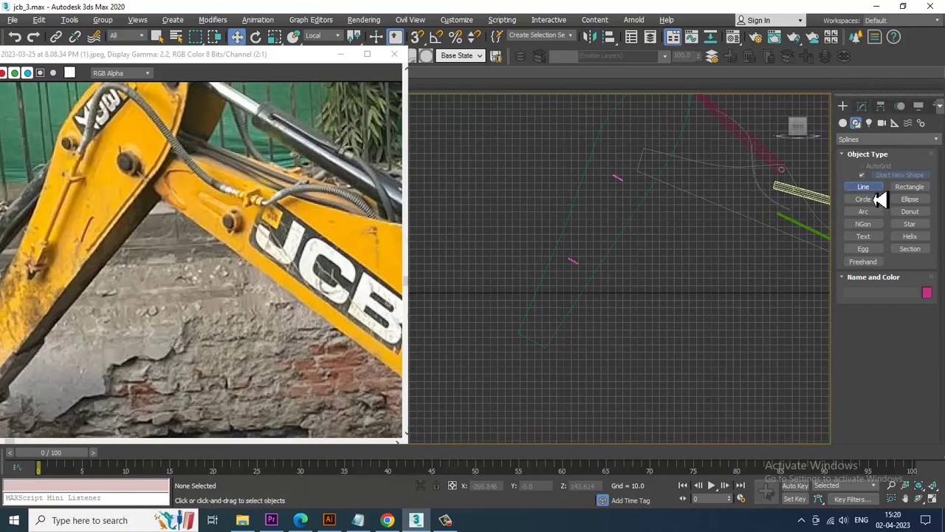
scroll(606, 209, "up", 2)
left_click(639, 155)
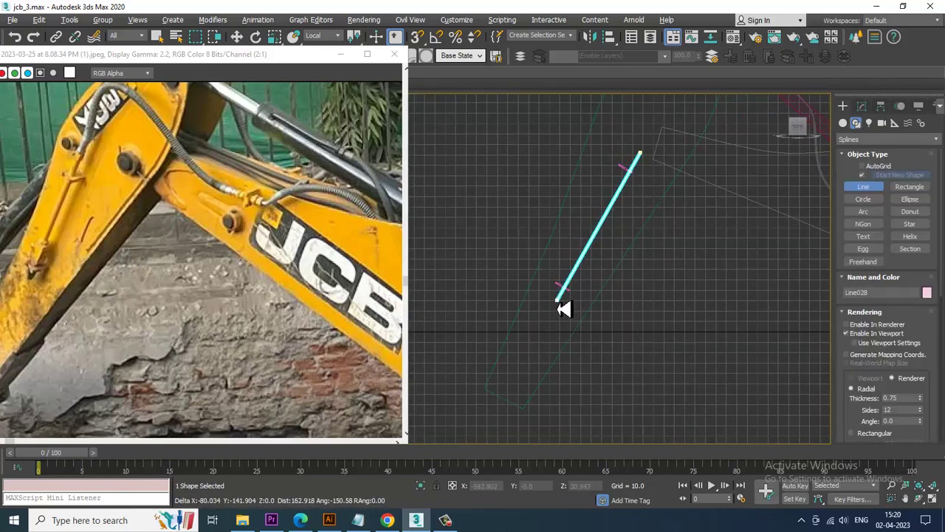
left_click(559, 302)
right_click(560, 304)
Nudge the line along X to centre it on the plates and set its radial rendering thickness to 3.58
key("w")
scroll(633, 262, "up", 2)
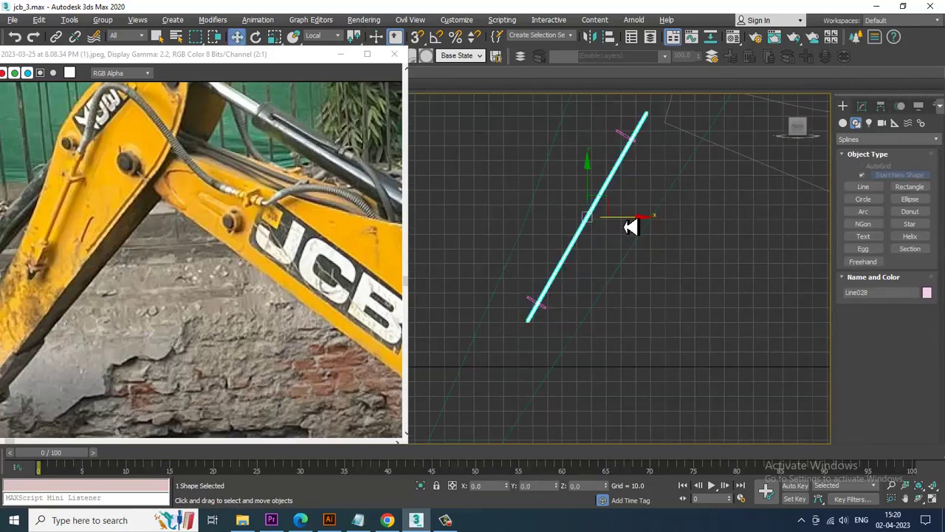
left_click_drag(628, 218, 623, 218)
left_click(862, 106)
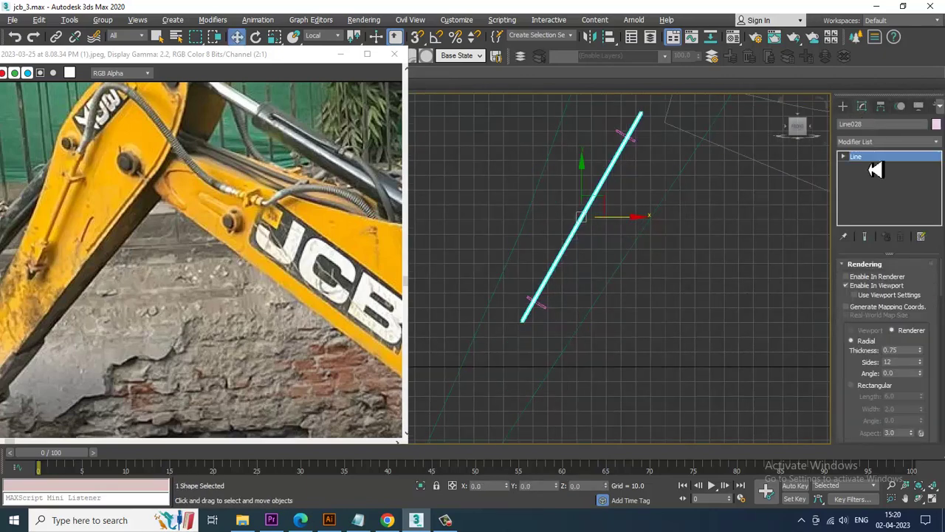
left_click_drag(925, 355, 897, 193)
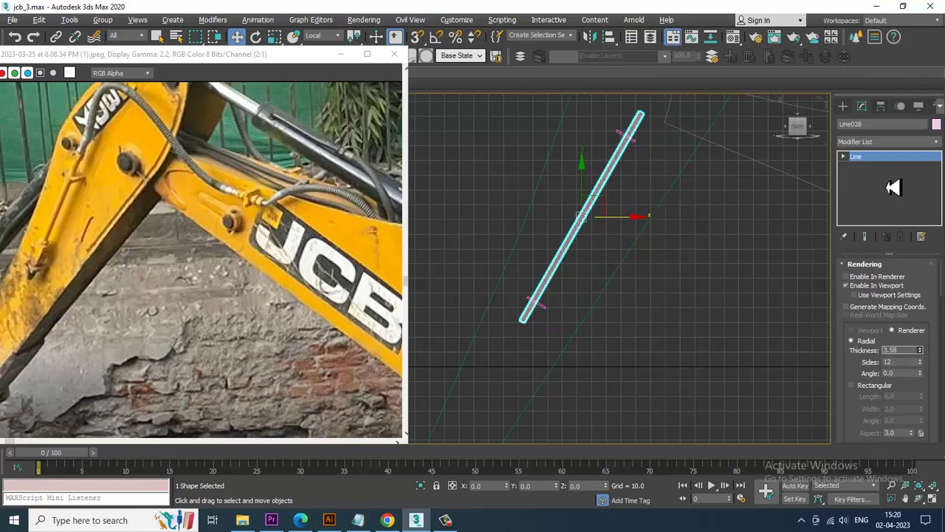
Move the line's upper vertex closer to the upper plate, to about X -519.8, Z 168.5
scroll(649, 140, "up", 2)
middle_click_drag(652, 133, 658, 191)
key("1")
left_click_drag(645, 157, 633, 170)
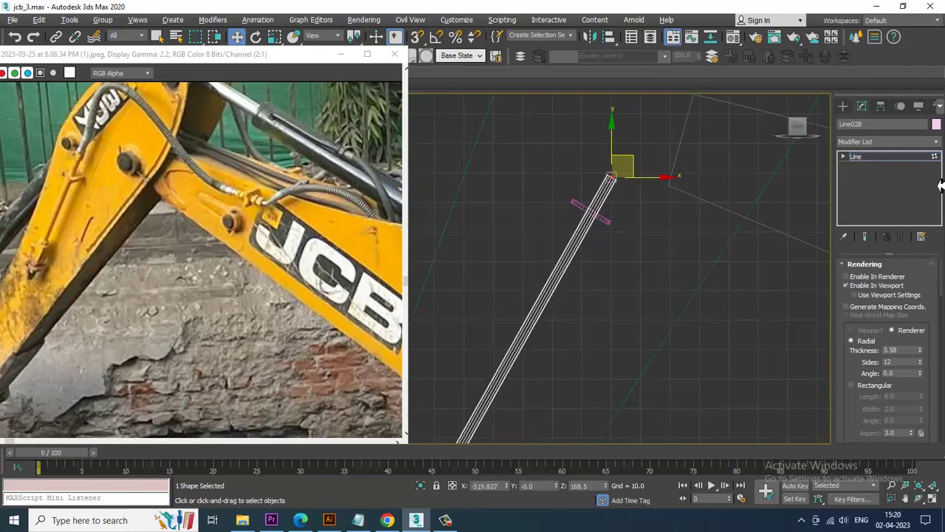
left_click(886, 157)
Move the line about -16.5 along its local Z axis in the Perspective view so that it passes through both plates
middle_click_drag(628, 401, 570, 316, "alt")
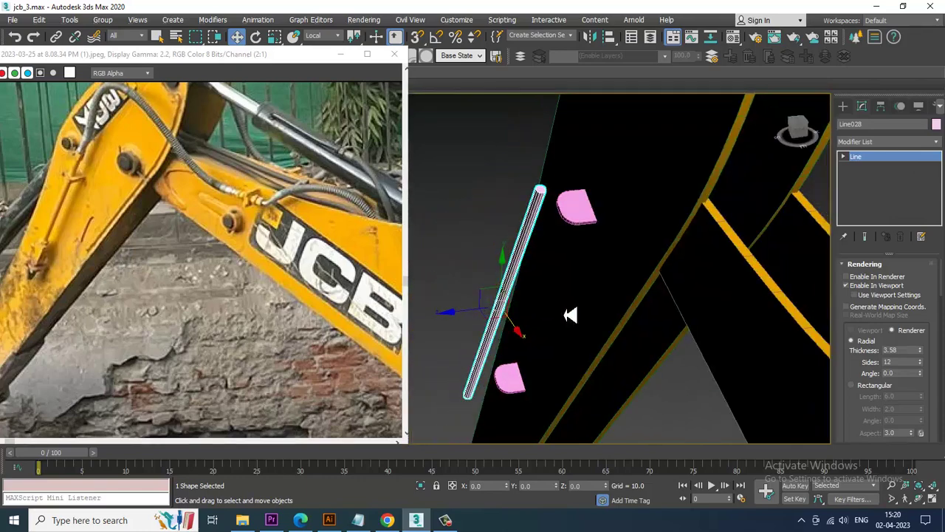
left_click_drag(462, 317, 498, 320)
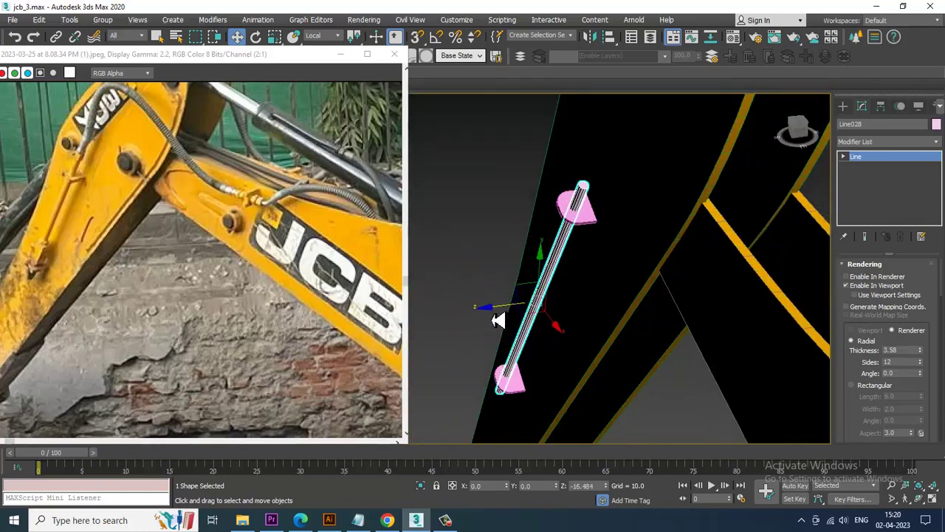
middle_click_drag(498, 320, 573, 325, "alt")
key("alt+w")
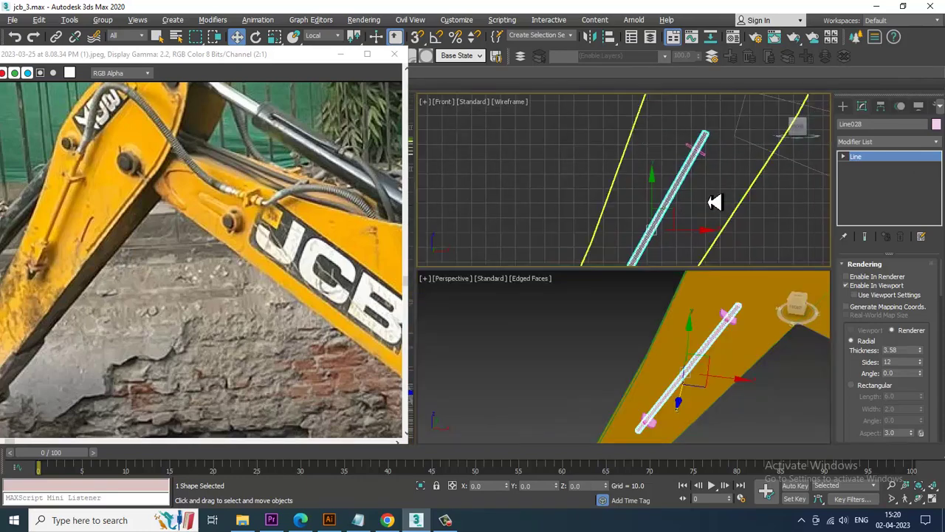
key("alt+w")
key("alt+q")
left_click(324, 37)
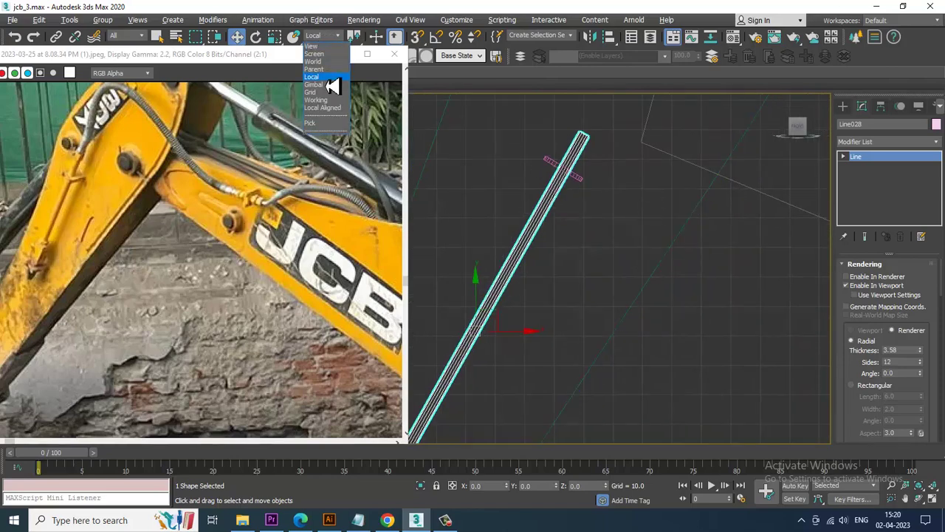
left_click(325, 46)
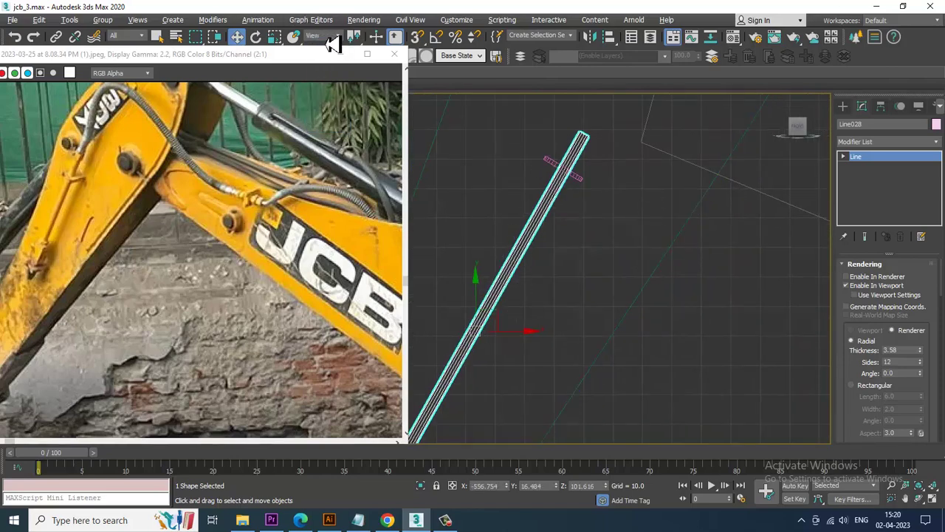
left_click(329, 37)
left_click(325, 76)
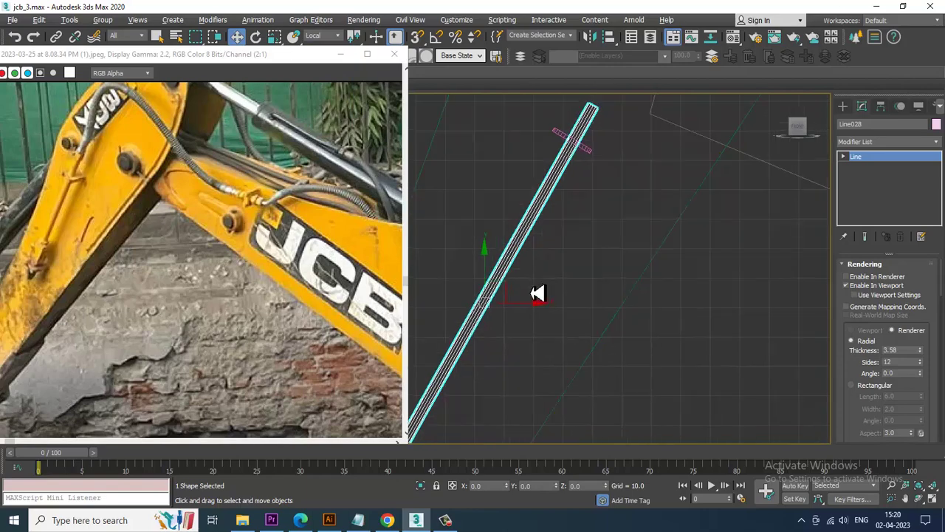
Move the line's lower vertex closer to the lower plate, to about X -592, Z 37.1
middle_click_drag(532, 311, 597, 292, "alt")
scroll(49, 292, "up", 1)
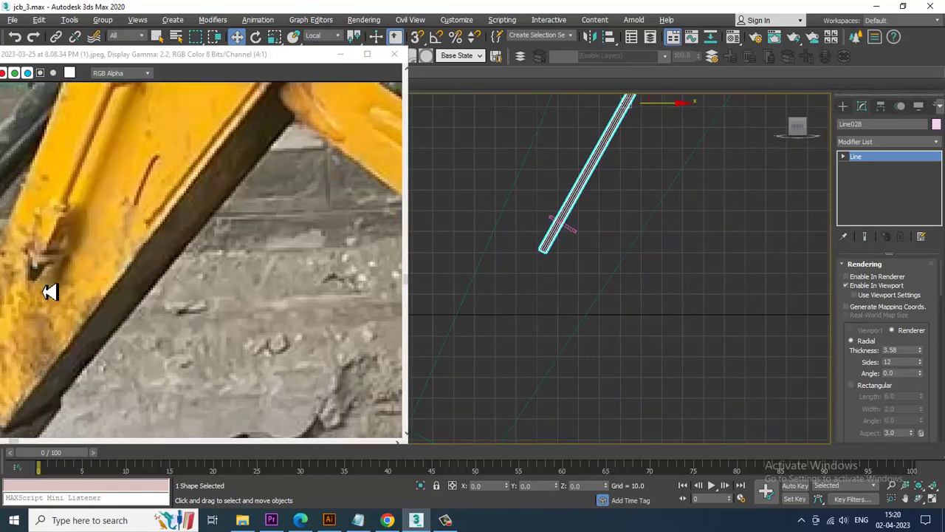
scroll(53, 284, "down", 1)
middle_click_drag(605, 288, 535, 346, "alt")
scroll(573, 255, "up", 3)
left_click_drag(575, 263, 596, 185)
Convert the line to an Editable Poly and set the reference coordinate system to View
right_click(588, 182)
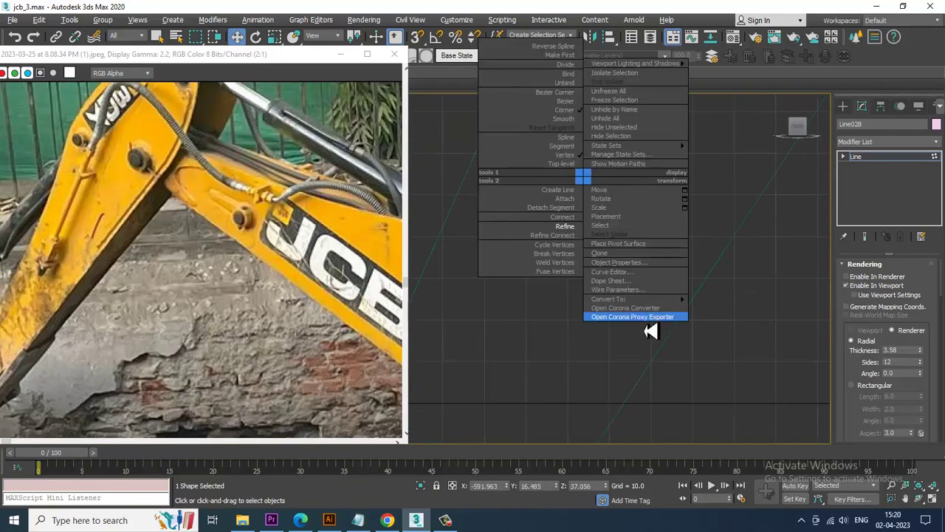
mouse_move(654, 300)
left_click(739, 317)
scroll(620, 296, "up", 4)
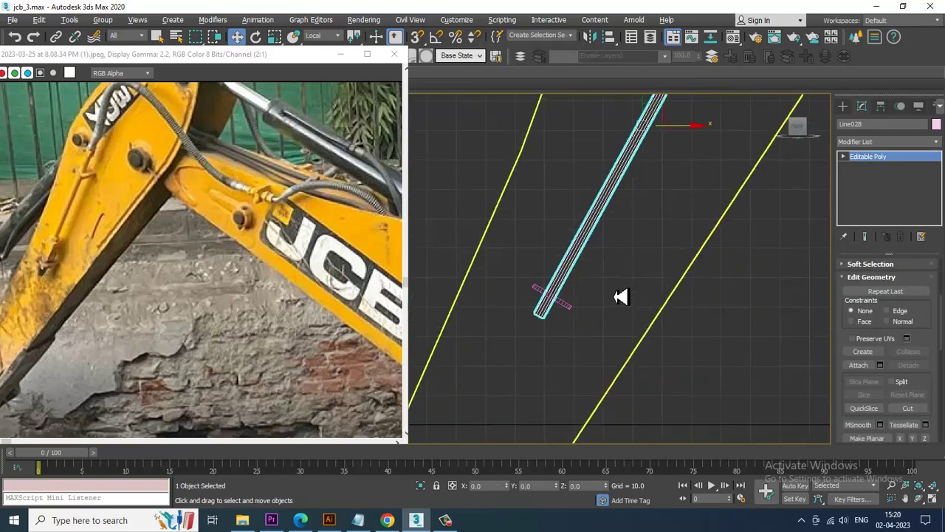
scroll(620, 296, "down", 2)
left_click(317, 36)
left_click(323, 49)
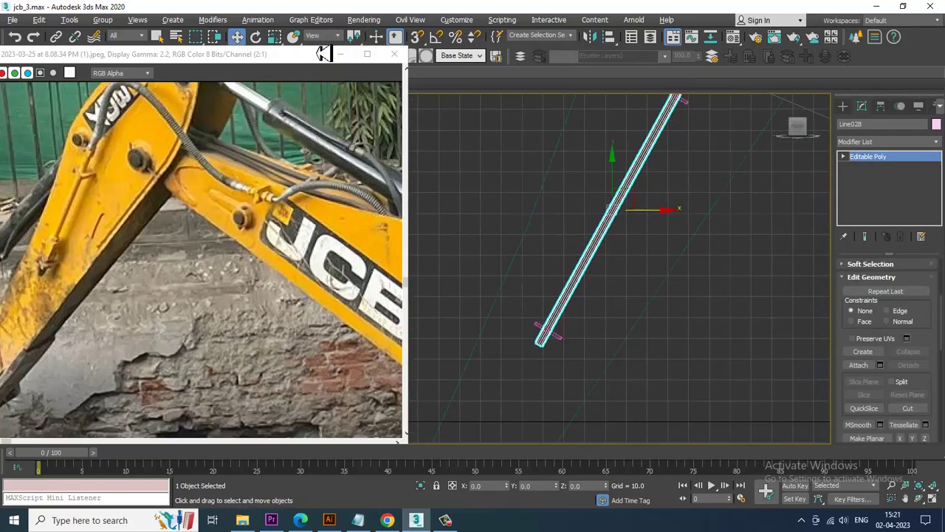
Bevel the polygon at the rod's lower end with a height of 5.104 and an outline of -1.0
scroll(552, 310, "up", 4)
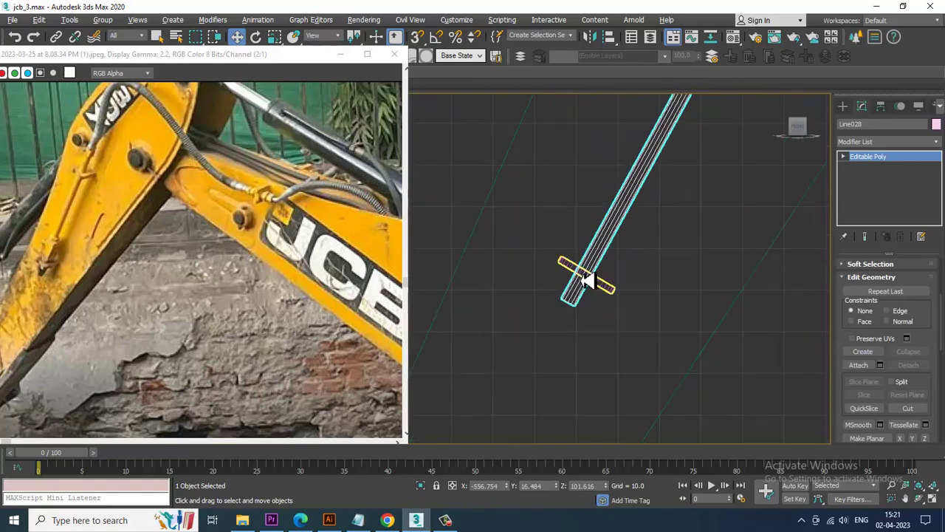
scroll(604, 285, "up", 2)
key("4")
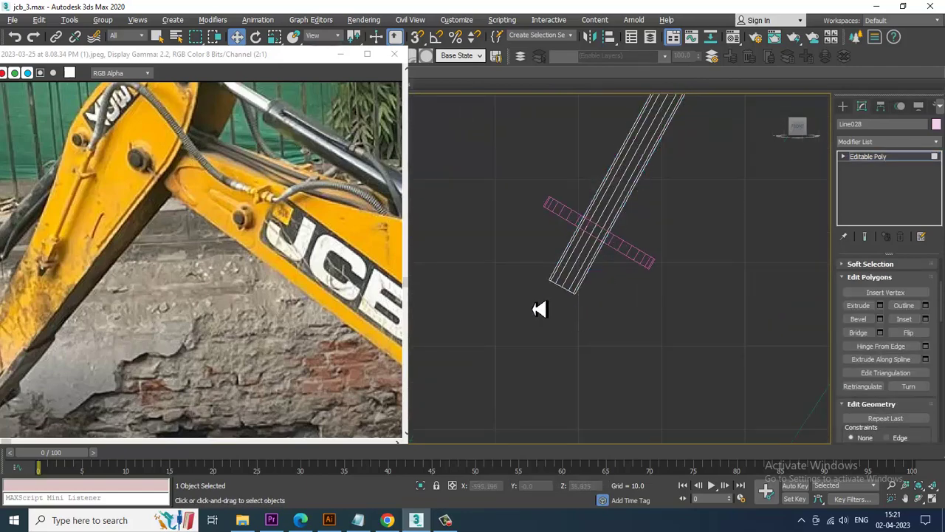
left_click(572, 288)
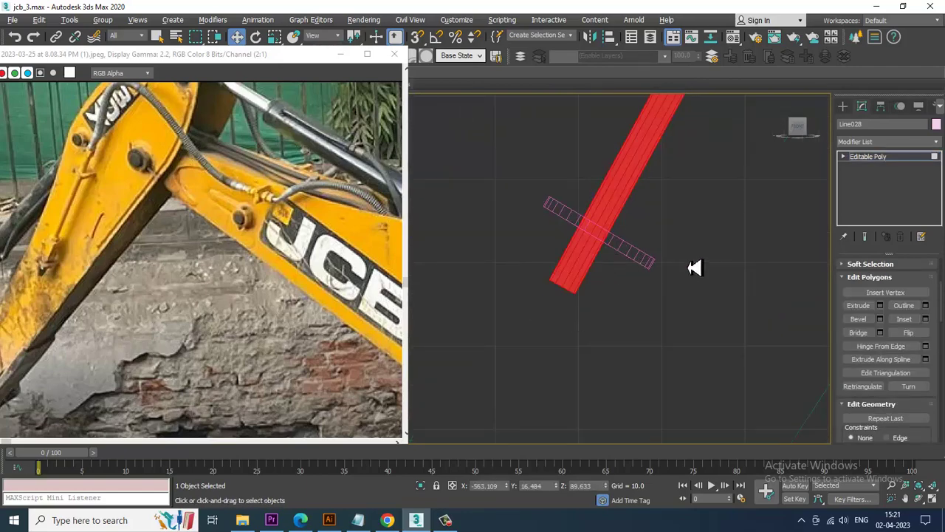
left_click(880, 319)
left_click_drag(425, 292, 446, 340)
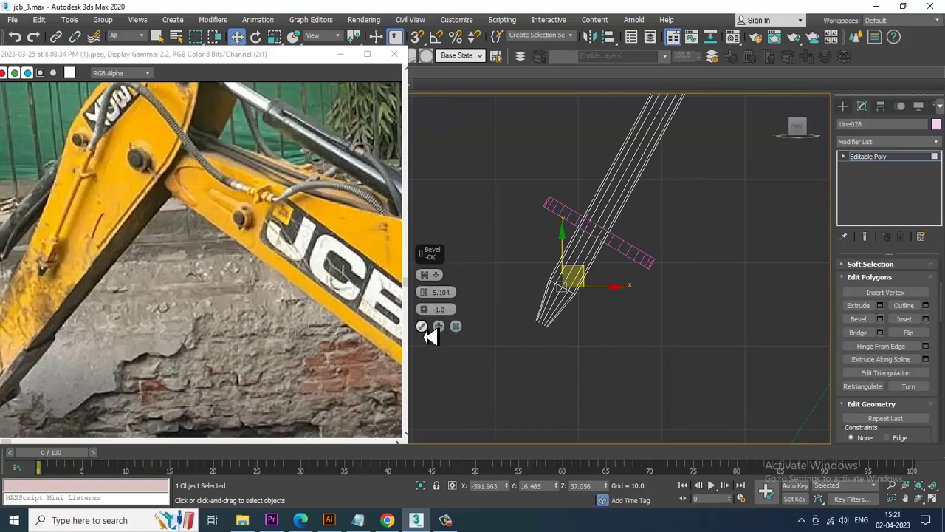
left_click(422, 326)
scroll(665, 321, "down", 3)
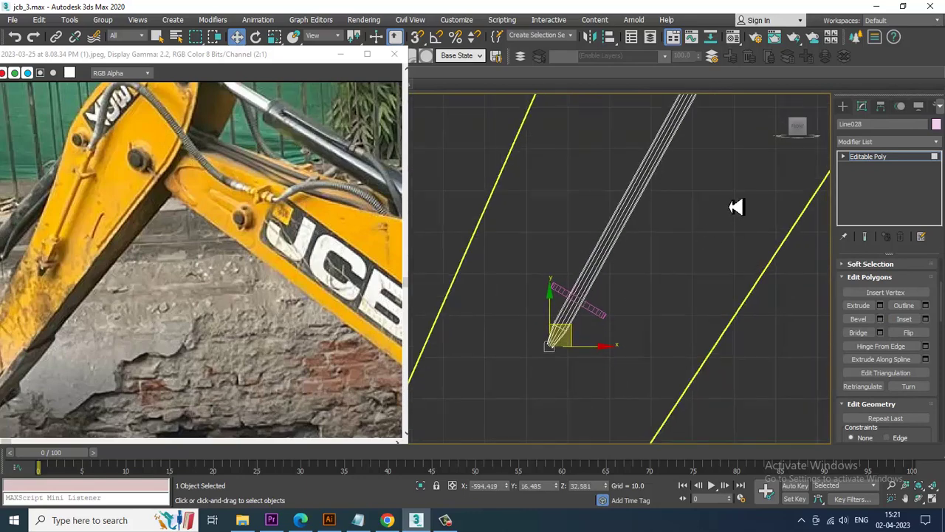
Shorten the rod's upper end by moving its end vertices toward the upper plate, to about X -522.4, Z 164.3
middle_click_drag(736, 207, 544, 245, "alt")
key("1")
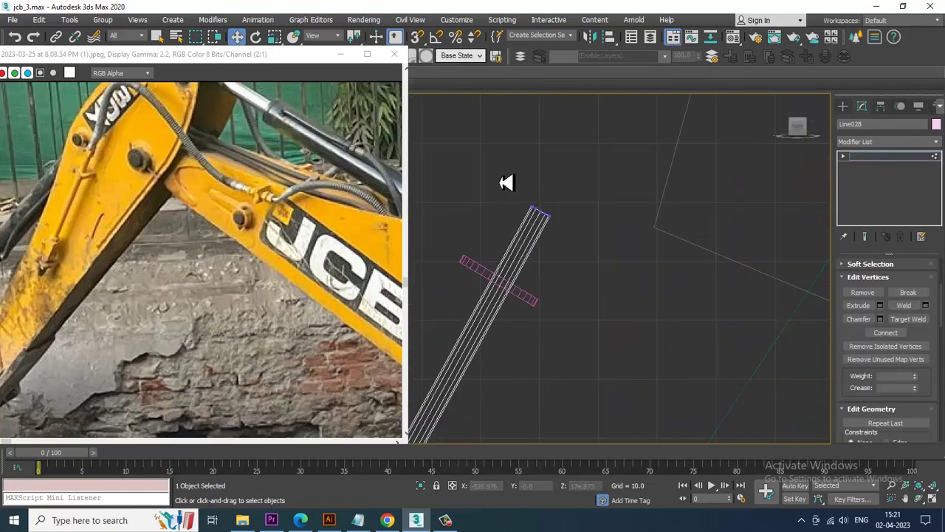
left_click_drag(506, 182, 566, 233)
left_click_drag(553, 225, 552, 227)
scroll(16, 212, "down", 1)
scroll(176, 243, "up", 1)
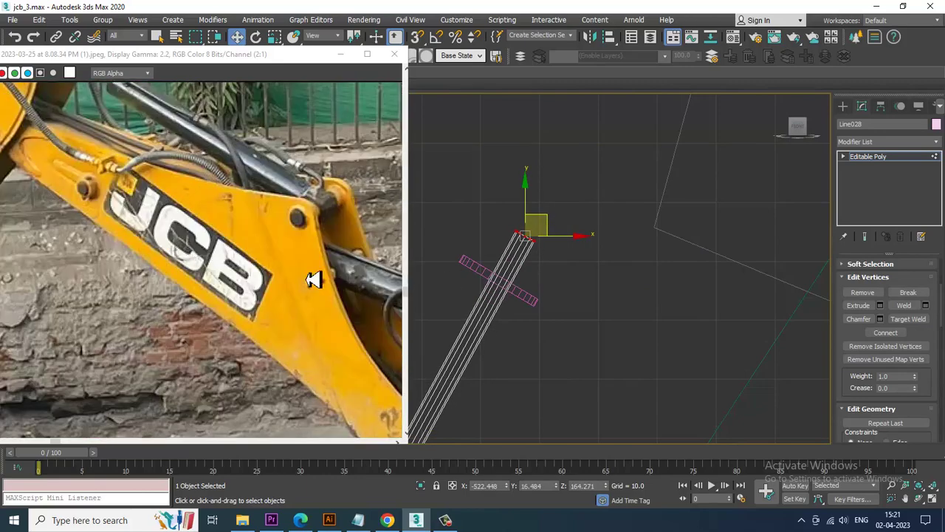
middle_click_drag(127, 261, 171, 282)
scroll(260, 300, "down", 1)
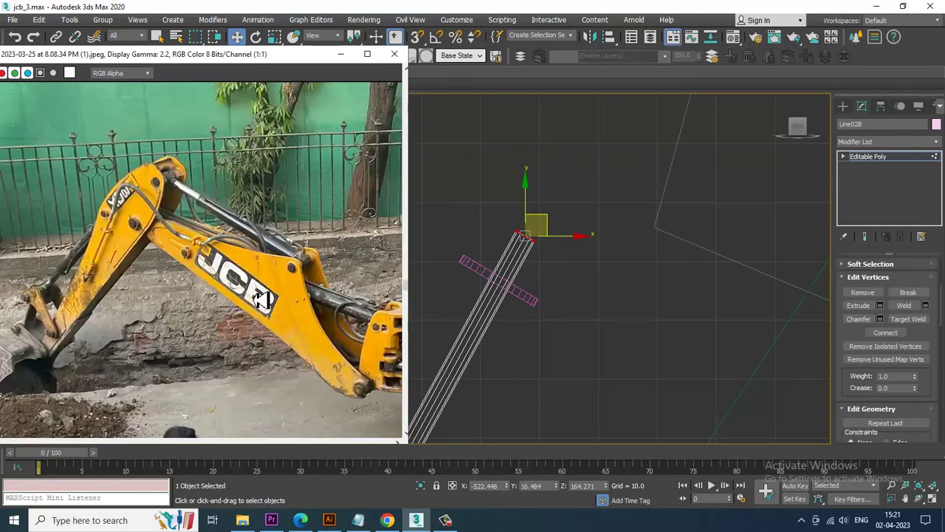
Draw a small rectangle about 9.1 long over the boom in the Front view, around X -365, Z 138
scroll(266, 303, "up", 1)
middle_click_drag(690, 411, 716, 310, "alt")
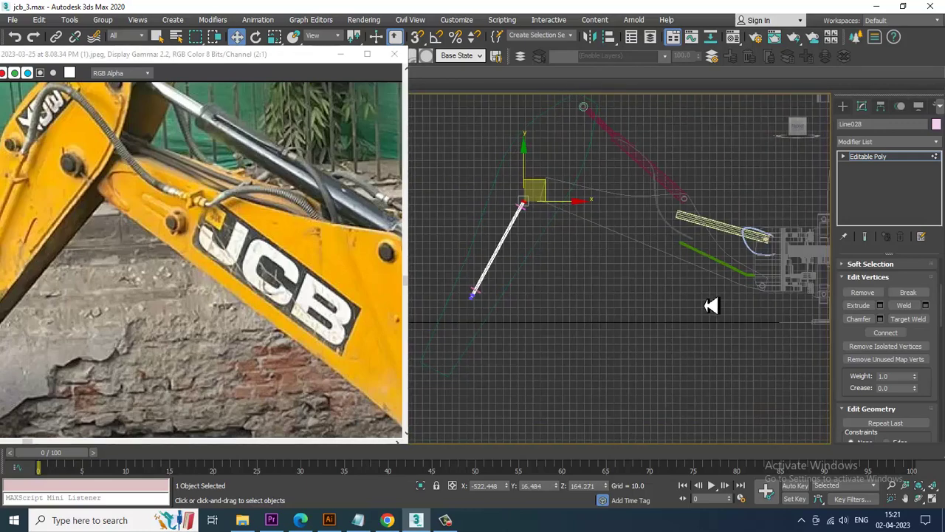
middle_click_drag(637, 242, 691, 234, "alt")
left_click(843, 105)
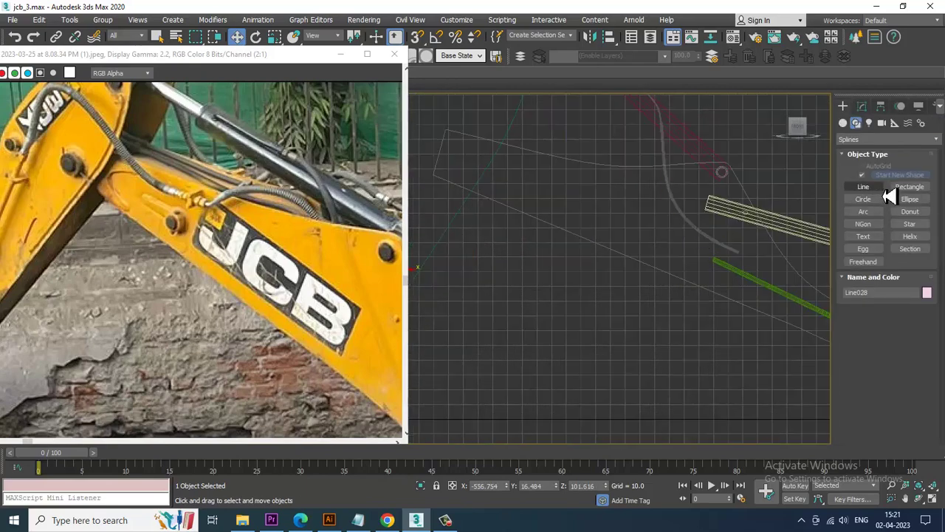
left_click(909, 189)
mouse_move(650, 224)
middle_mouse_down("alt")
mouse_move(657, 233)
mouse_move(651, 225)
middle_mouse_up("alt")
left_click(673, 221)
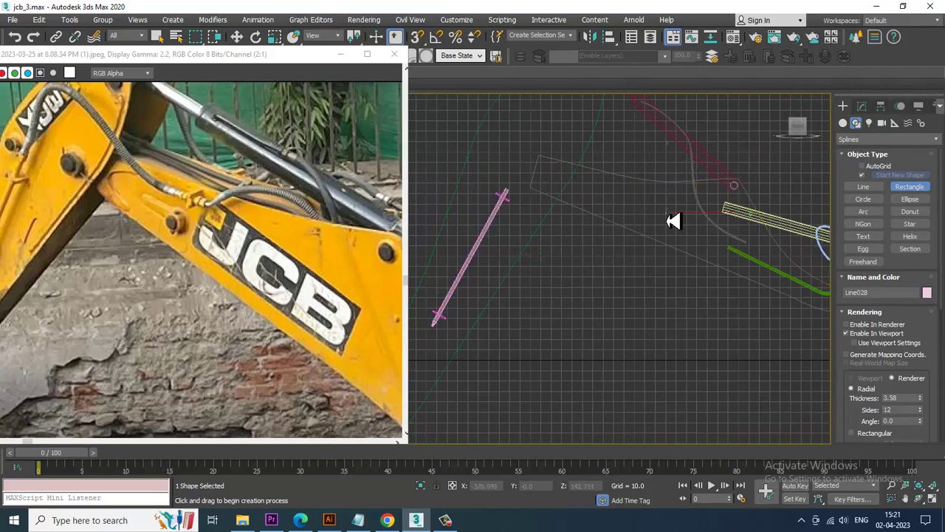
key("w")
Turn off viewport rendering for the small rectangle so it is a plain outline
key("alt+w")
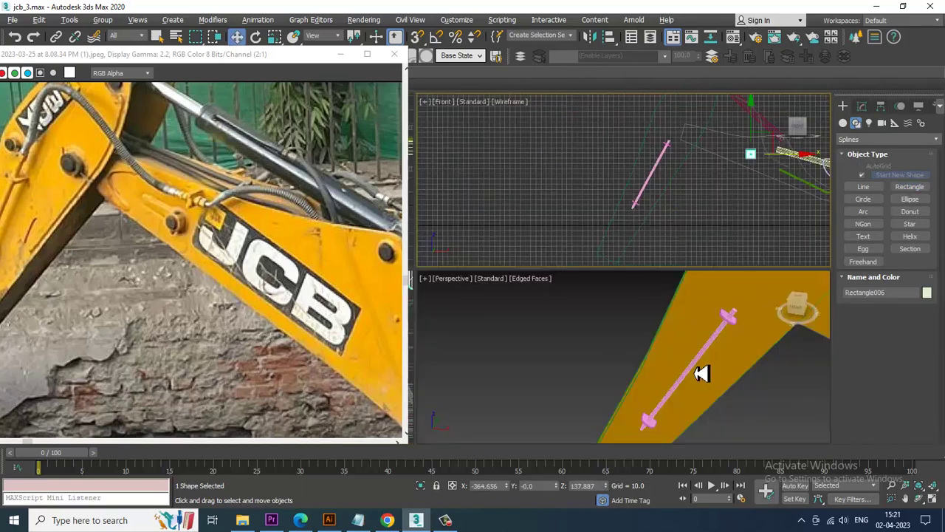
right_click(697, 368)
key("z")
key("alt+w")
scroll(581, 288, "down", 12)
middle_click_drag(628, 293, 597, 306, "alt")
scroll(637, 300, "up", 8)
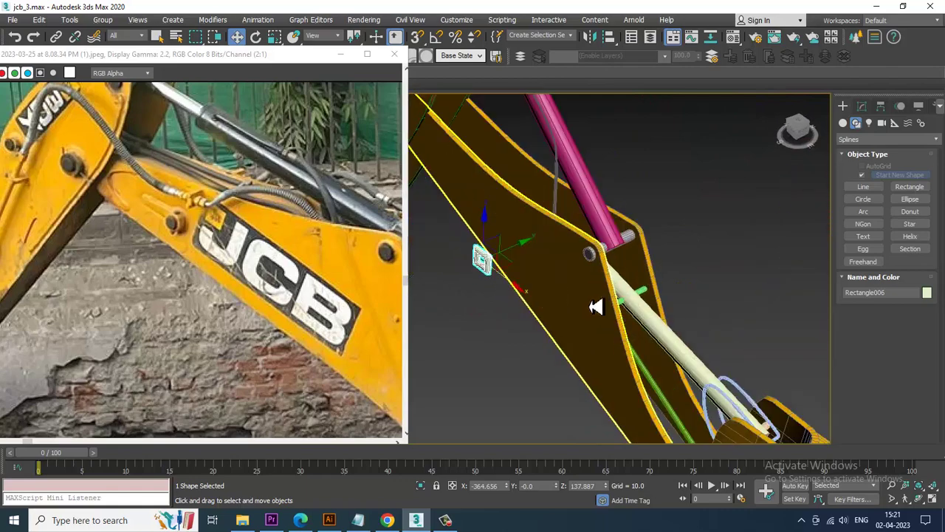
scroll(596, 306, "up", 3)
left_click(862, 106)
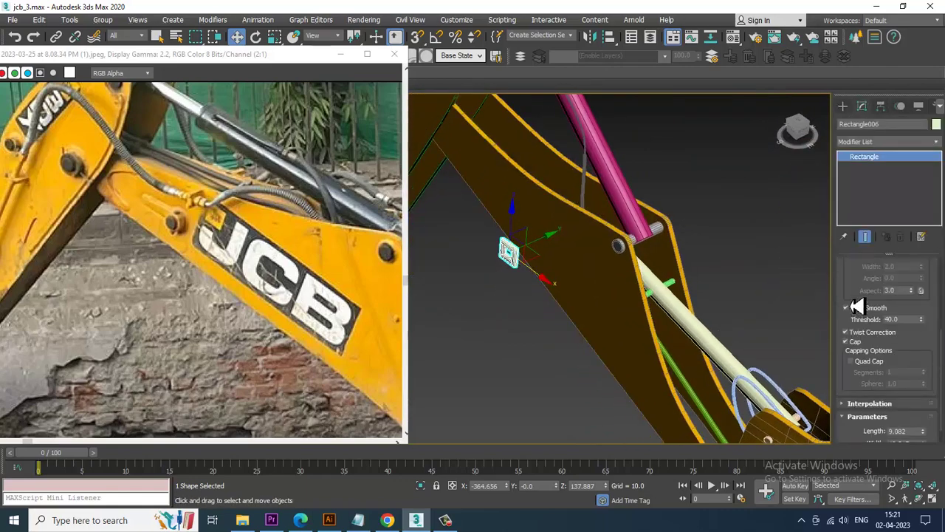
scroll(856, 306, "up", 4)
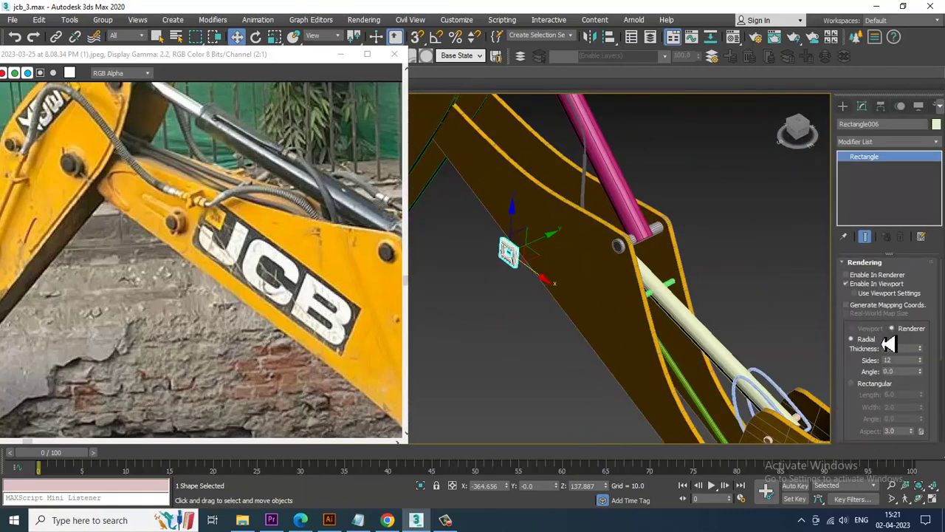
left_click(849, 285)
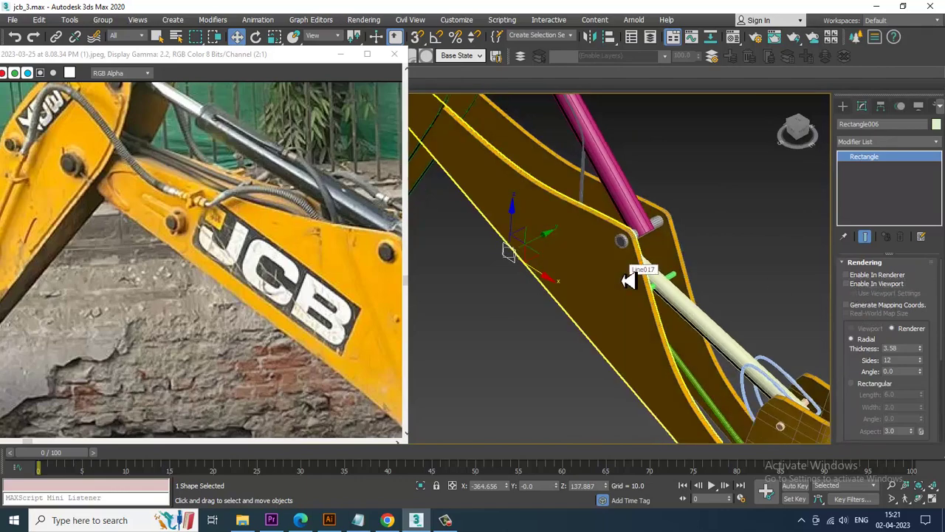
Extrude the rectangle by 1.8 to make a bracket plate
middle_click_drag(628, 280, 643, 268, "alt")
left_click(873, 141)
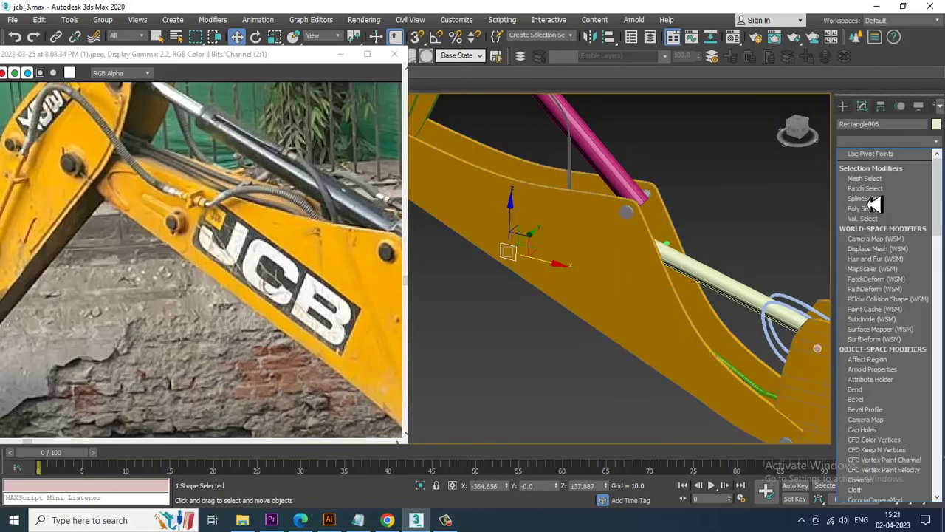
scroll(865, 239, "down", 3)
type("ex")
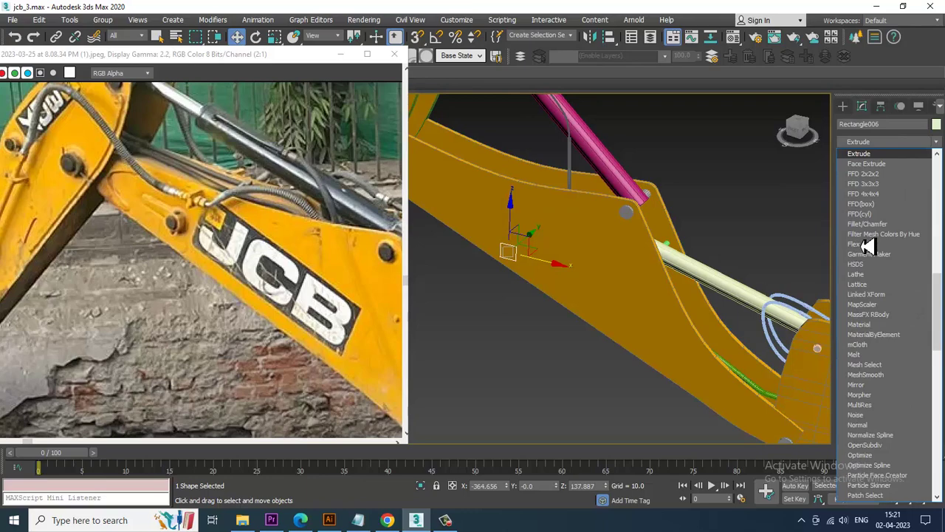
key("Return")
Rotate the plate to about 84.4 degrees around Z and move it to about Y 20.6, Z 157.9 on the boom
scroll(482, 273, "up", 5)
middle_click_drag(602, 238, 558, 303, "alt")
key("e")
left_click_drag(583, 282, 686, 274)
key("w")
left_click_drag(593, 248, 648, 269)
middle_click_drag(648, 269, 668, 267, "alt")
left_click_drag(668, 267, 660, 227)
scroll(709, 244, "down", 5)
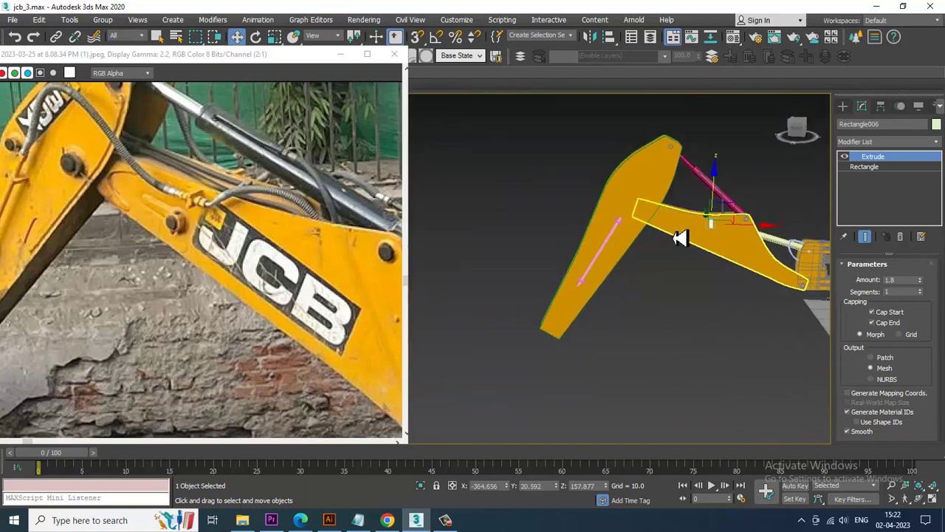
Try to draw a smooth hose line from the rod's upper end, curving over the arm and along the boom past the plate
key("alt+w")
key("alt+w")
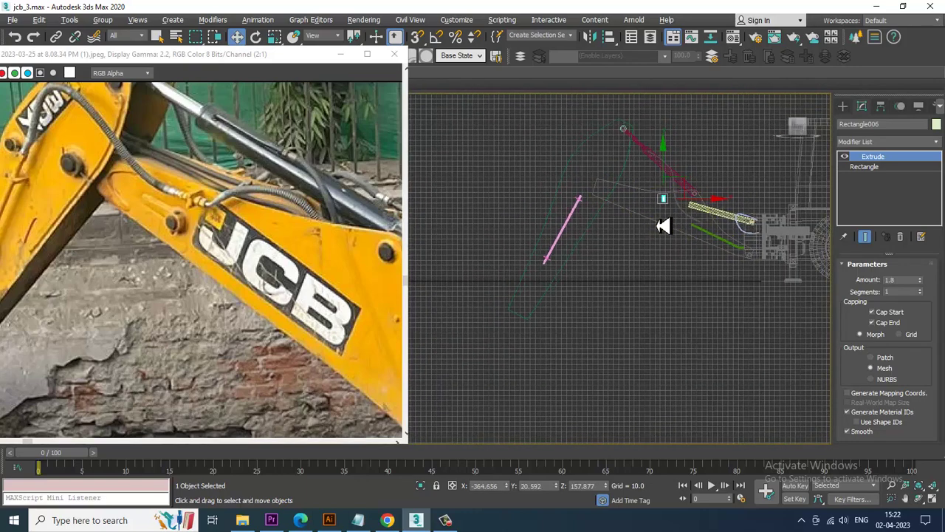
middle_click_drag(126, 255, 169, 224)
middle_click_drag(696, 252, 618, 310)
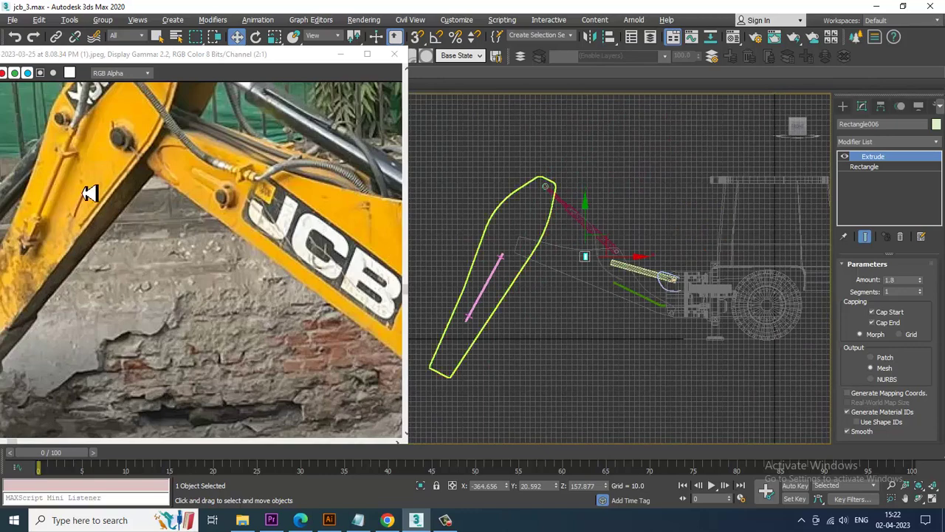
middle_click_drag(90, 193, 99, 283)
left_click(843, 106)
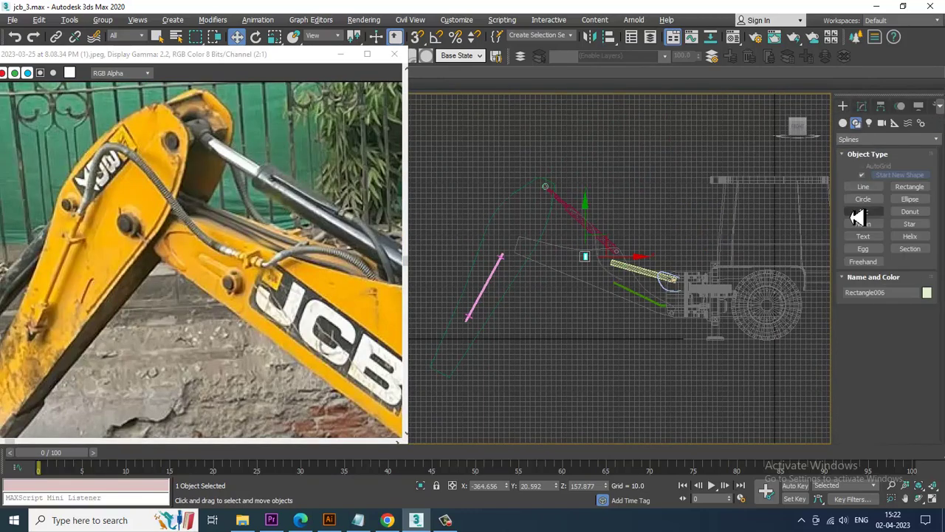
left_click(863, 186)
scroll(491, 292, "up", 5)
left_click(477, 279)
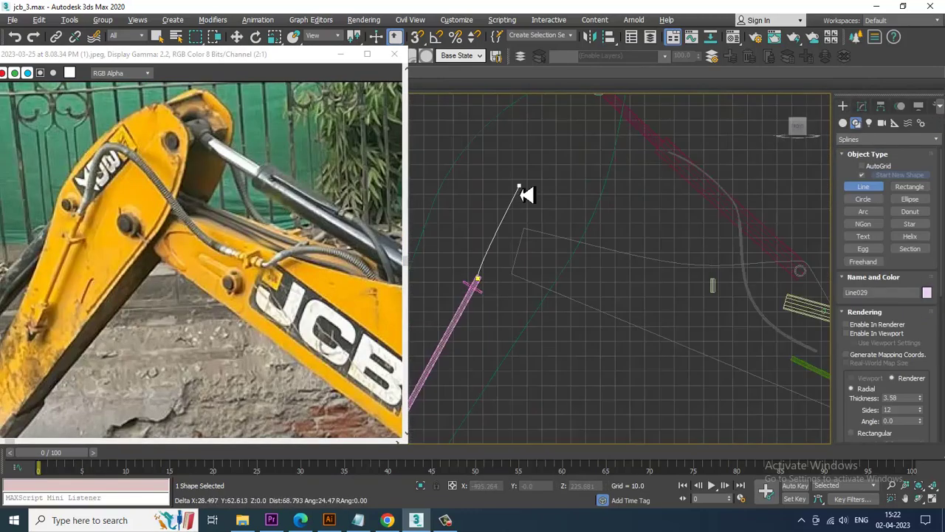
left_click(560, 171)
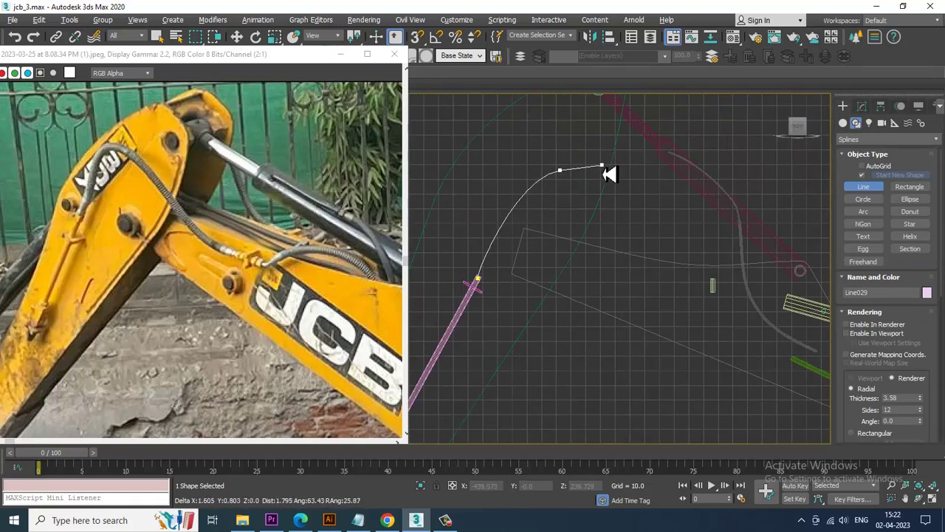
left_click(635, 285)
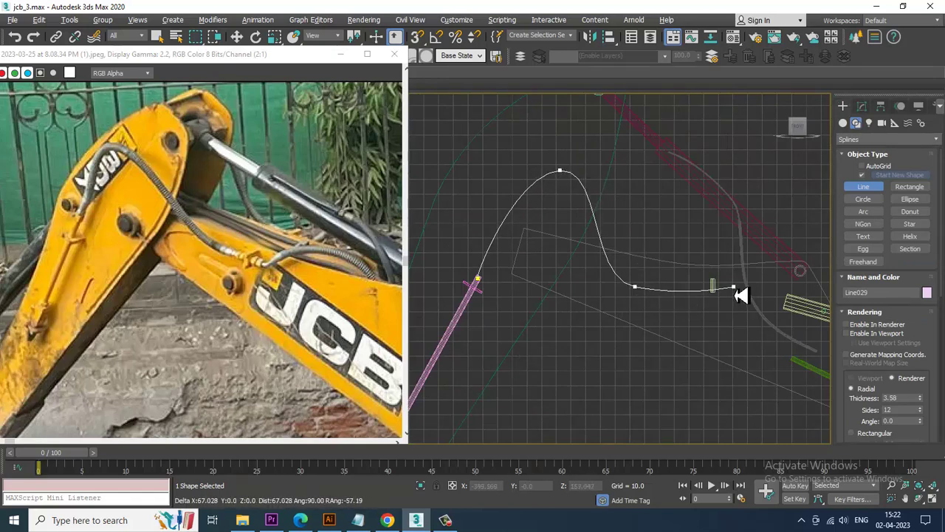
left_click(736, 283)
middle_click_drag(804, 259, 625, 221)
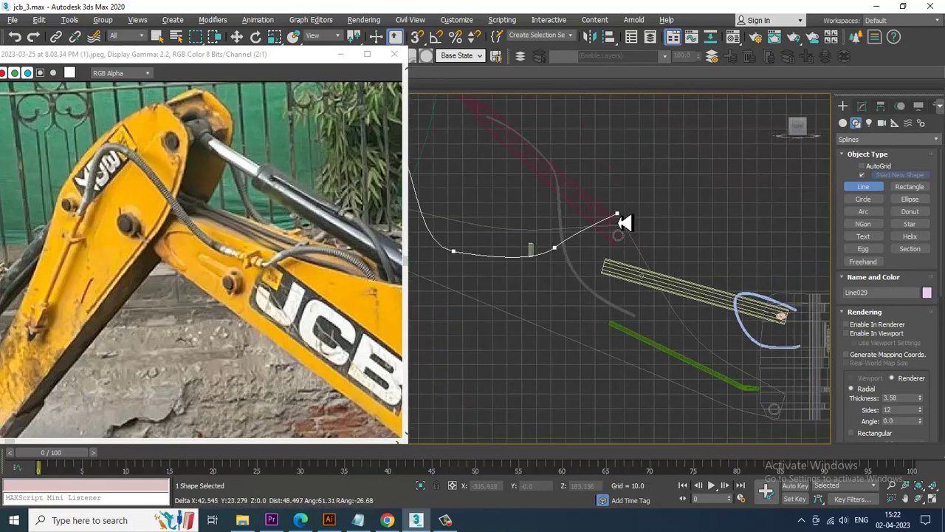
left_click(648, 217)
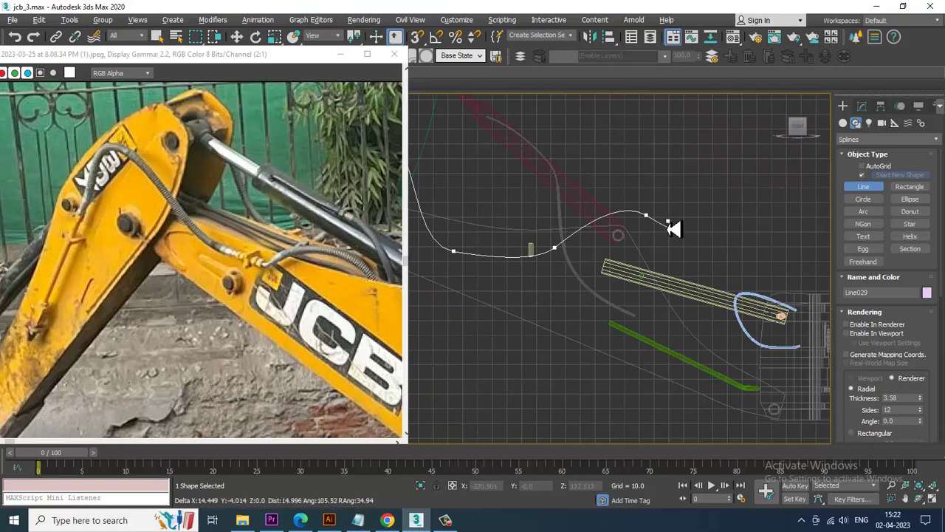
Step back through the hose line's last points, end it and delete the unfinished curve
key("BackSpace")
scroll(620, 246, "down", 4)
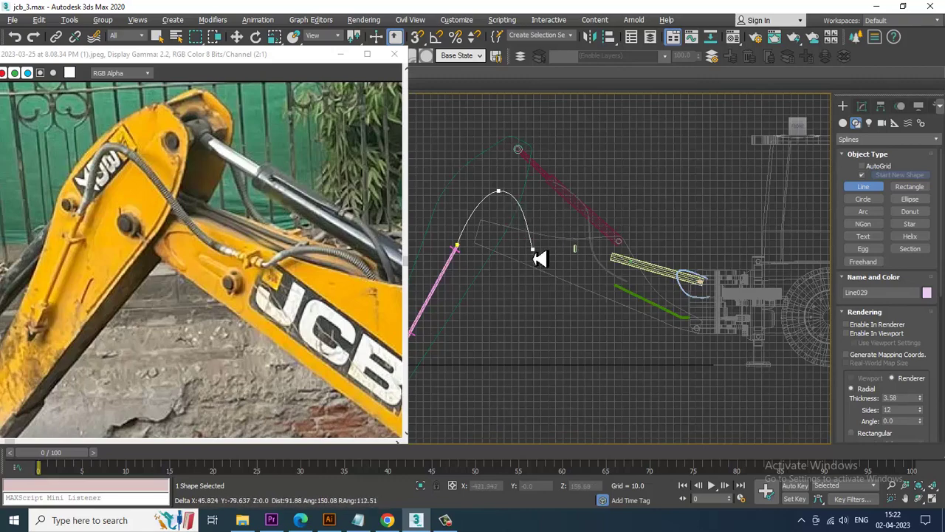
right_click(536, 254)
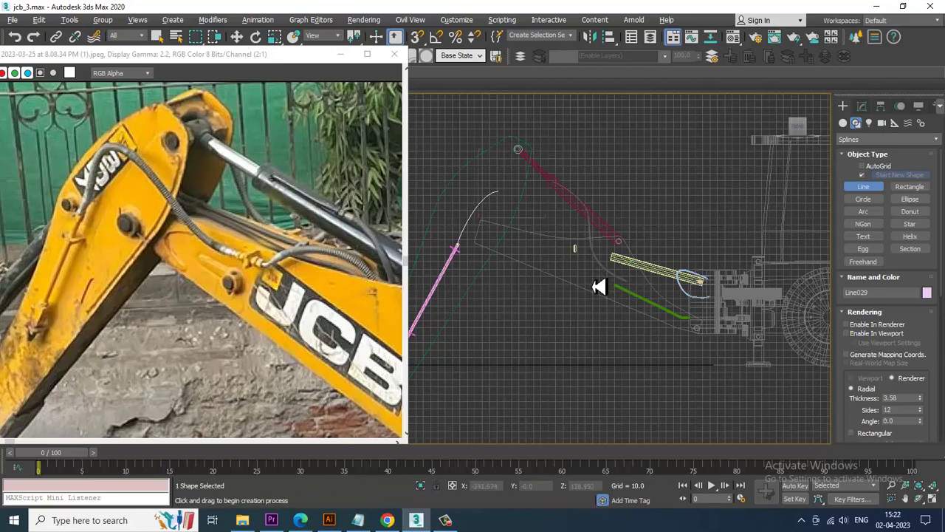
key("Delete")
Move the bracket plate along the boom toward the arm, to about X -413, and raise it closer to the boom's upper edge
middle_click_drag(309, 277, 250, 265)
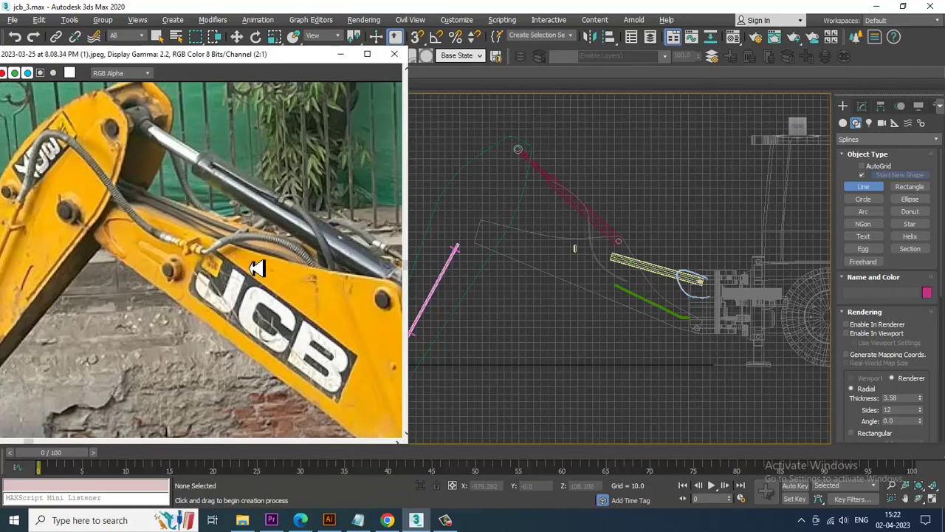
middle_click_drag(258, 329, 187, 309)
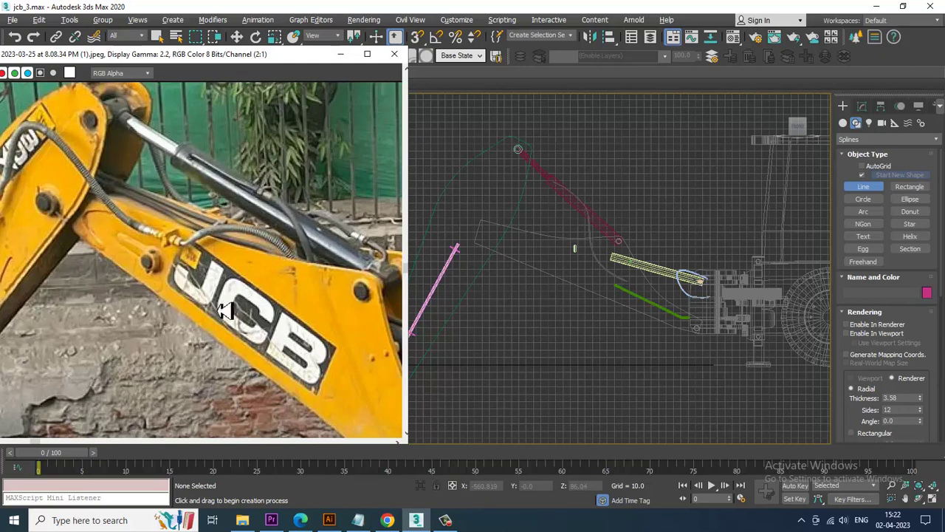
scroll(219, 308, "down", 2)
middle_click_drag(605, 275, 638, 277)
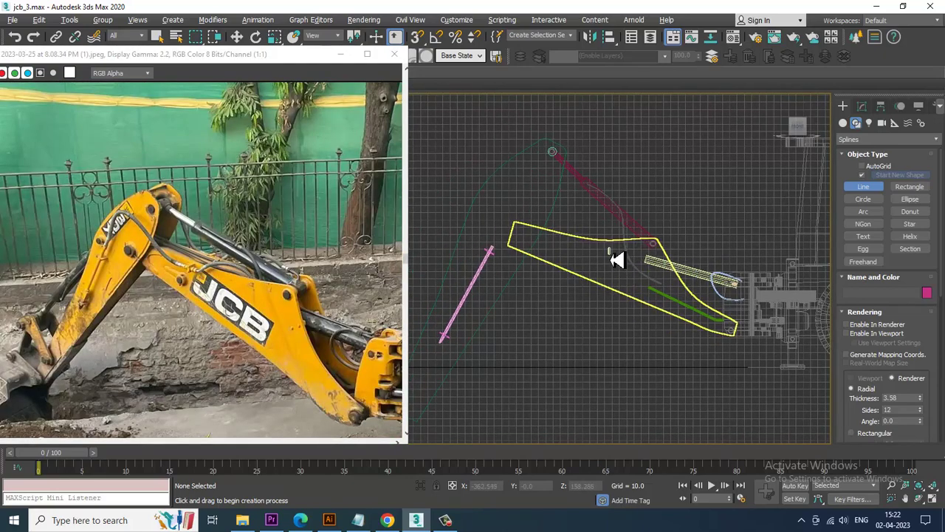
key("w")
left_click(617, 259)
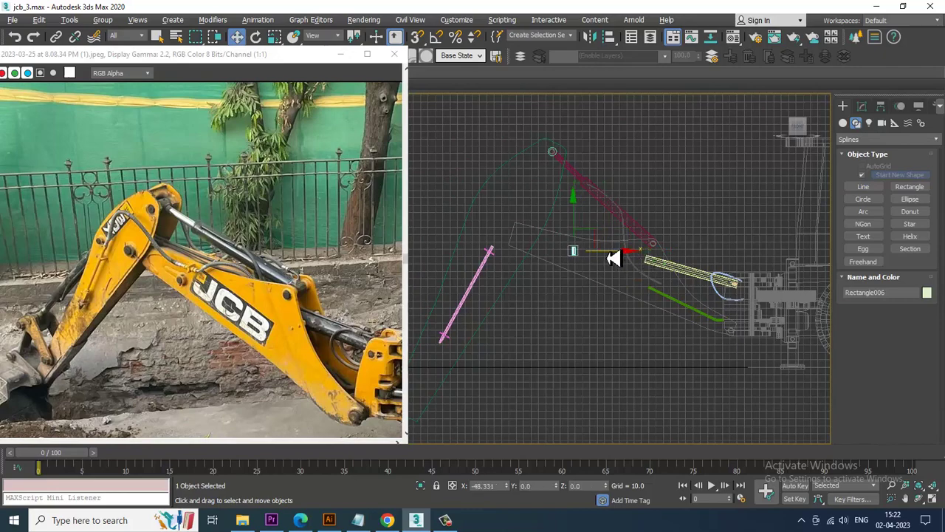
scroll(602, 251, "up", 2)
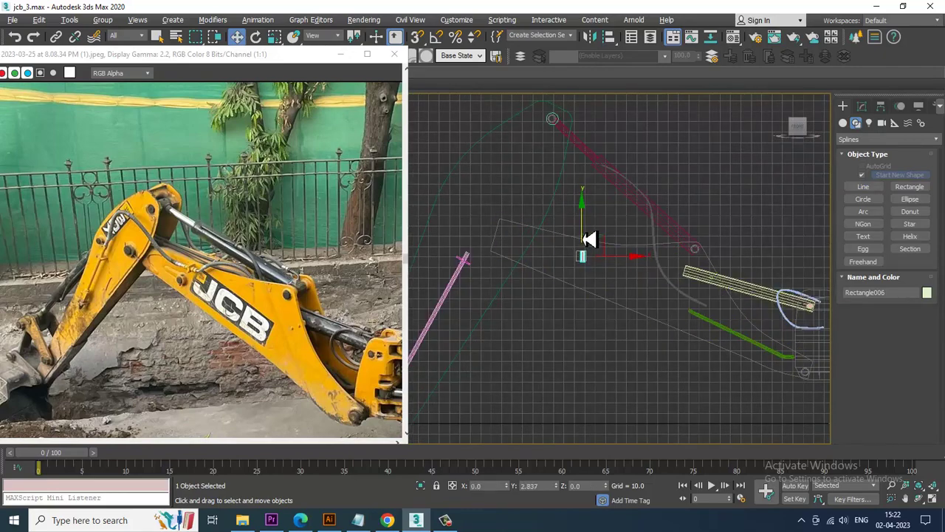
scroll(591, 236, "up", 2)
Tilt the bracket plate square to the boom's sloping upper edge and raise it to about Z 166.7
key("e")
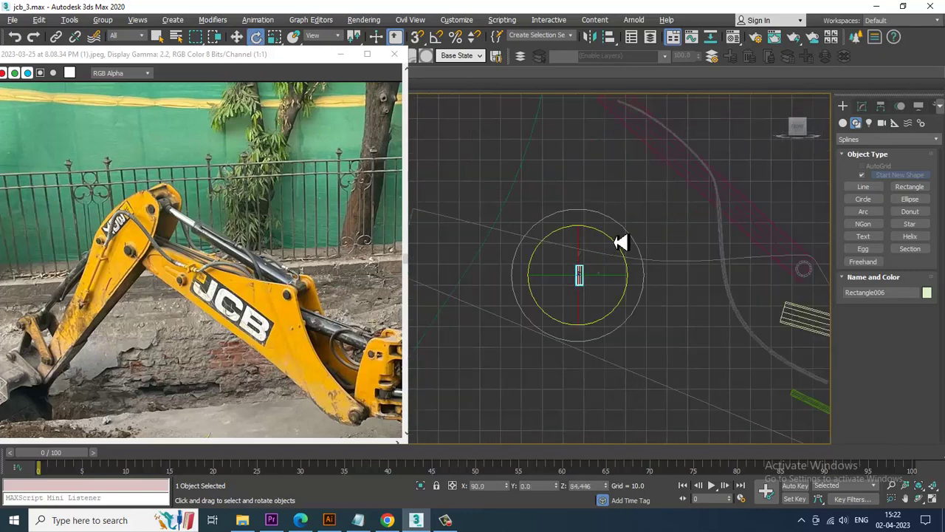
left_click(624, 252)
left_click(612, 255)
left_click_drag(609, 245, 620, 256)
key("w")
scroll(627, 267, "down", 2)
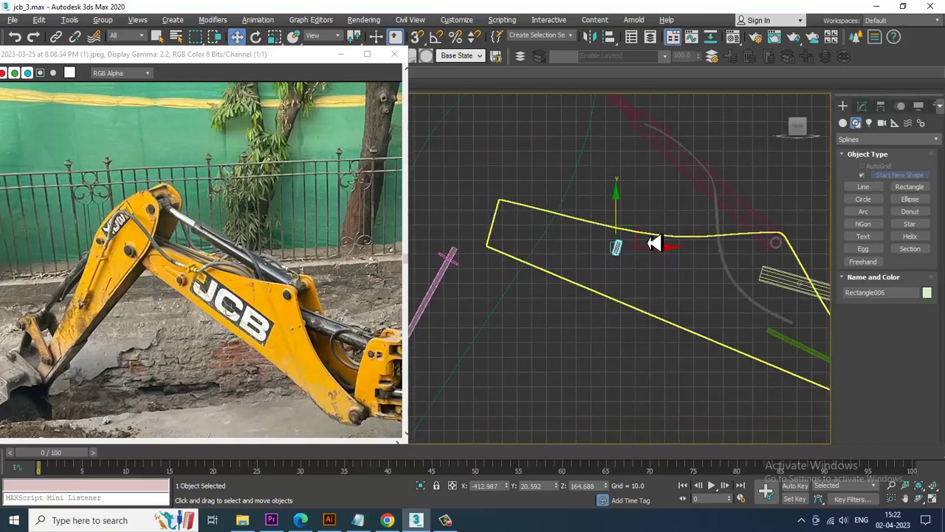
scroll(642, 251, "up", 2)
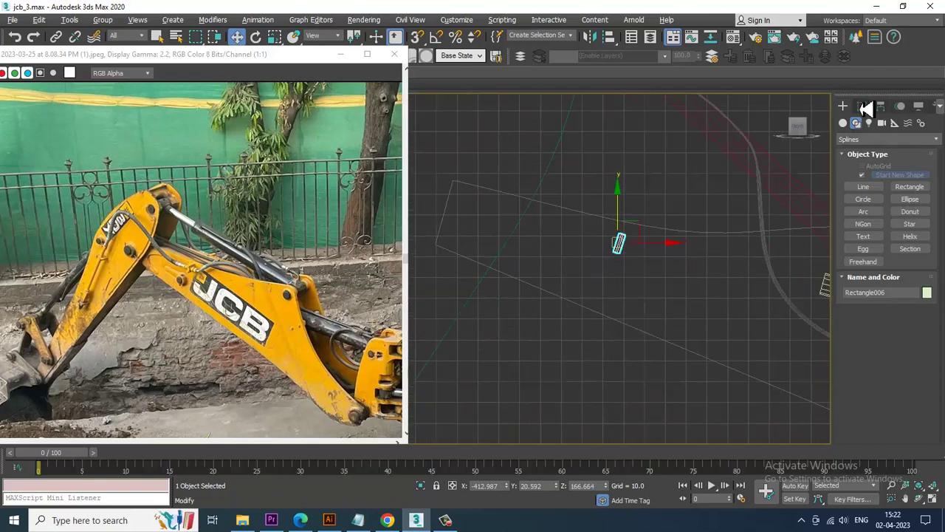
left_click(864, 199)
middle_click_drag(531, 263, 484, 272)
left_click_drag(493, 273, 563, 192)
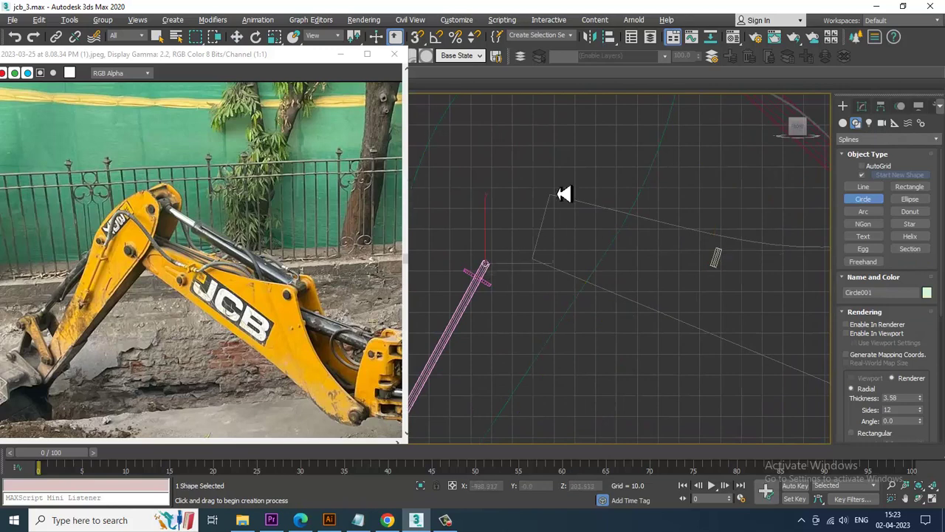
middle_click_drag(563, 192, 472, 271)
left_click_drag(532, 138, 574, 137)
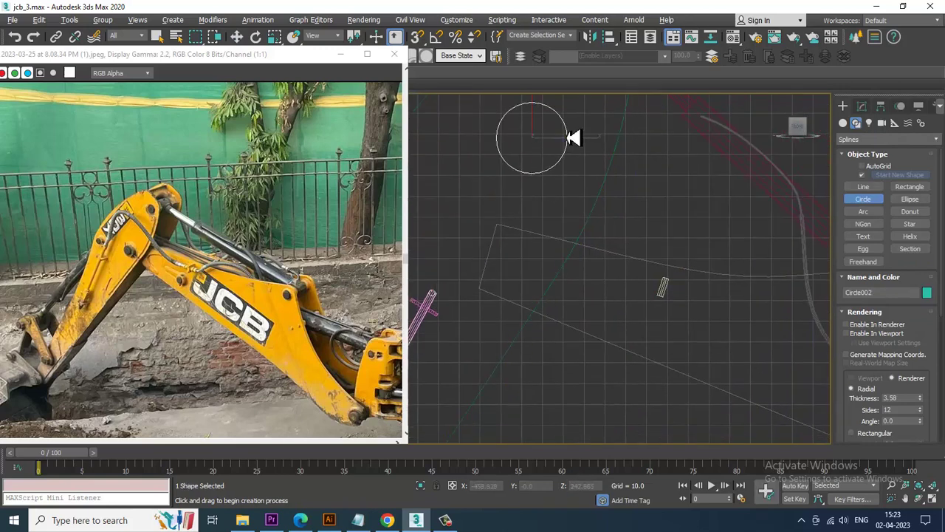
right_click(573, 138)
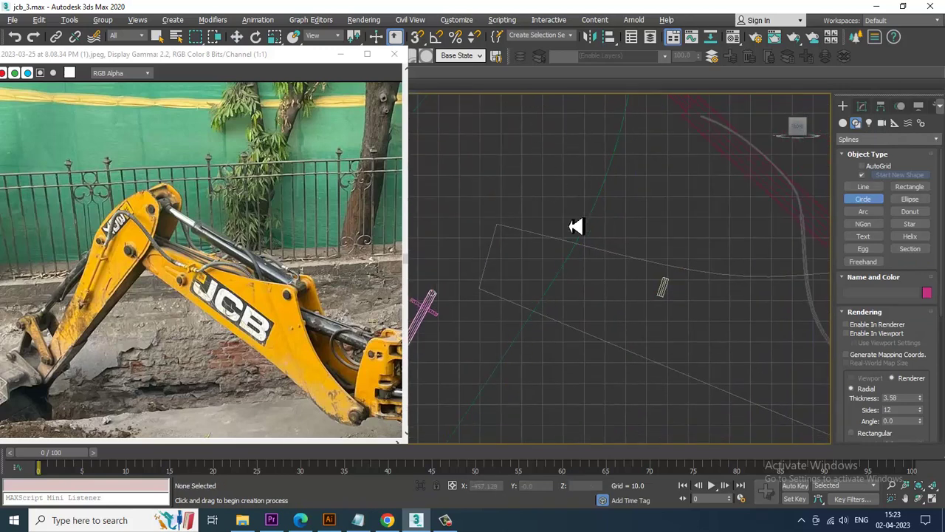
right_click(481, 310)
middle_click_drag(481, 311, 500, 268)
left_click(500, 268)
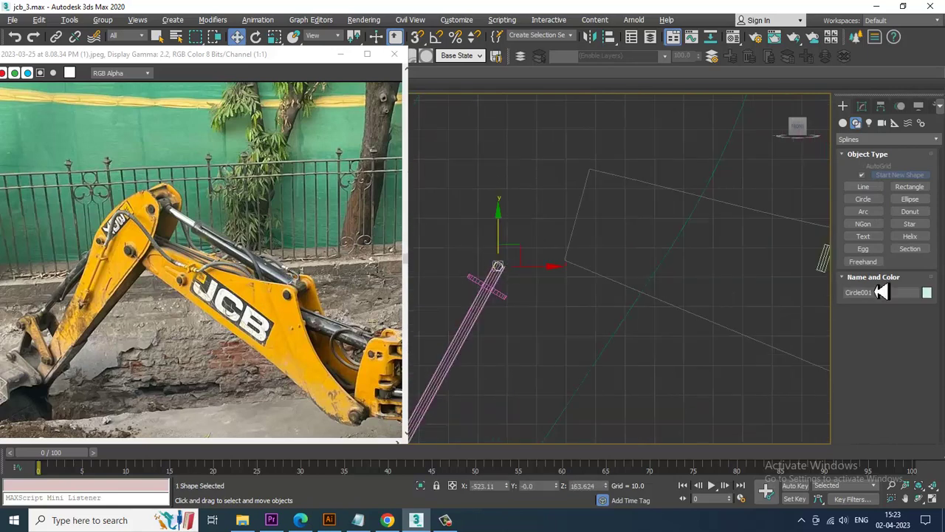
Draw a smooth hose line from the rod's upper end, arching over the arm, dipping at the bracket plate and curving along the boom
left_click(859, 187)
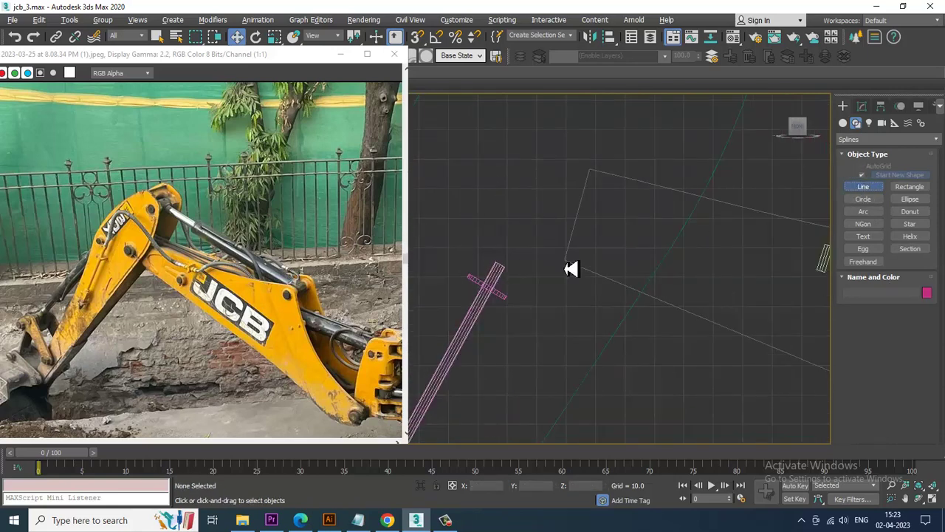
left_click(499, 265)
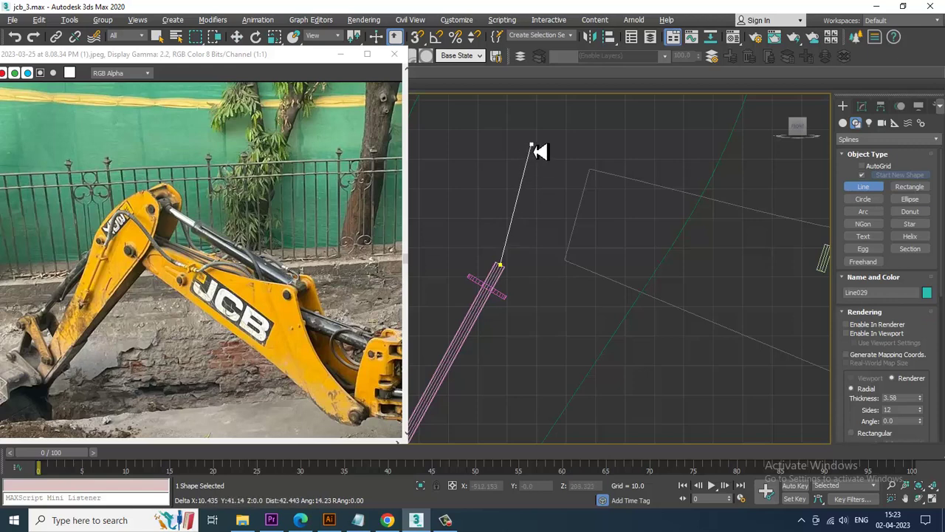
middle_click_drag(544, 144, 539, 276)
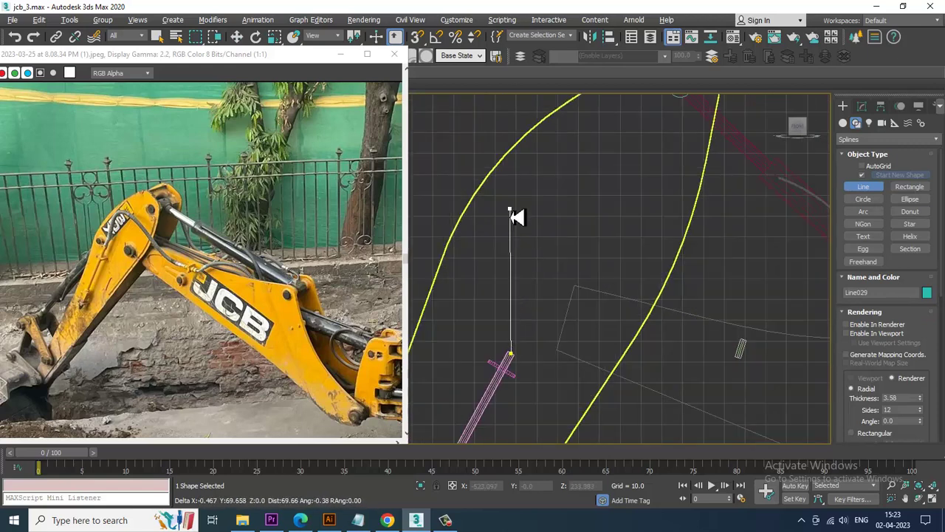
left_click(510, 204)
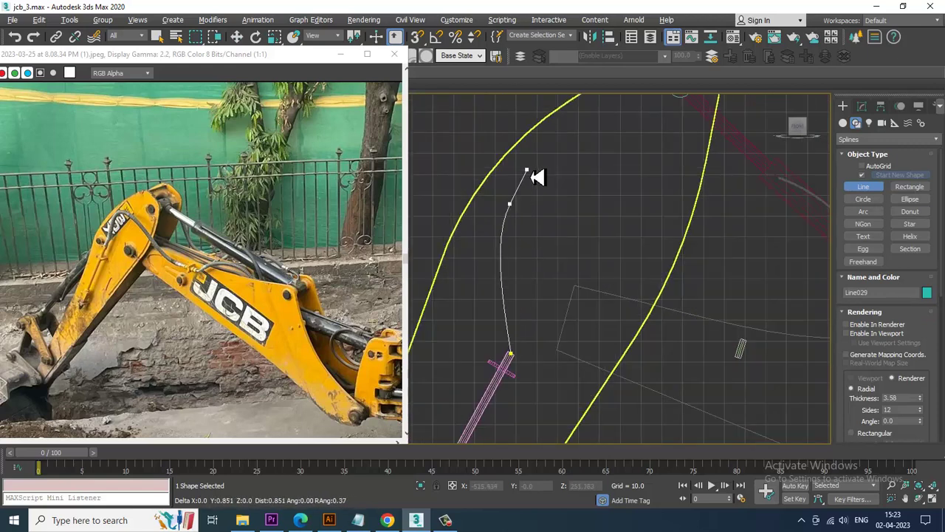
left_click(600, 211)
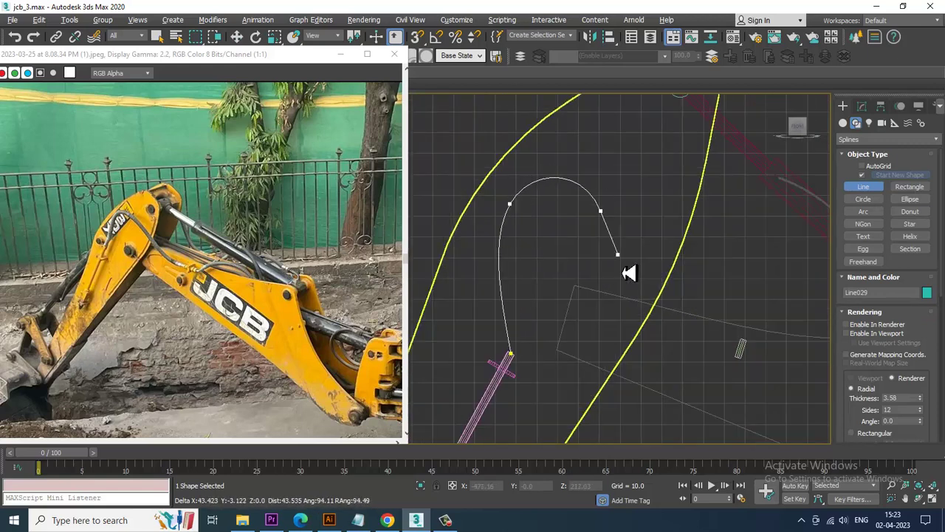
left_click(754, 354)
middle_click_drag(783, 353, 578, 271)
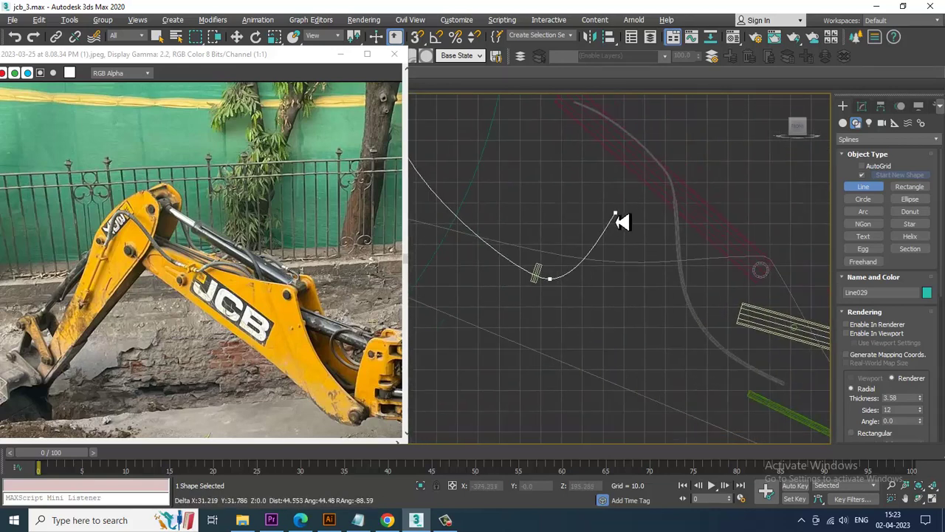
left_click(644, 219)
left_click(709, 318)
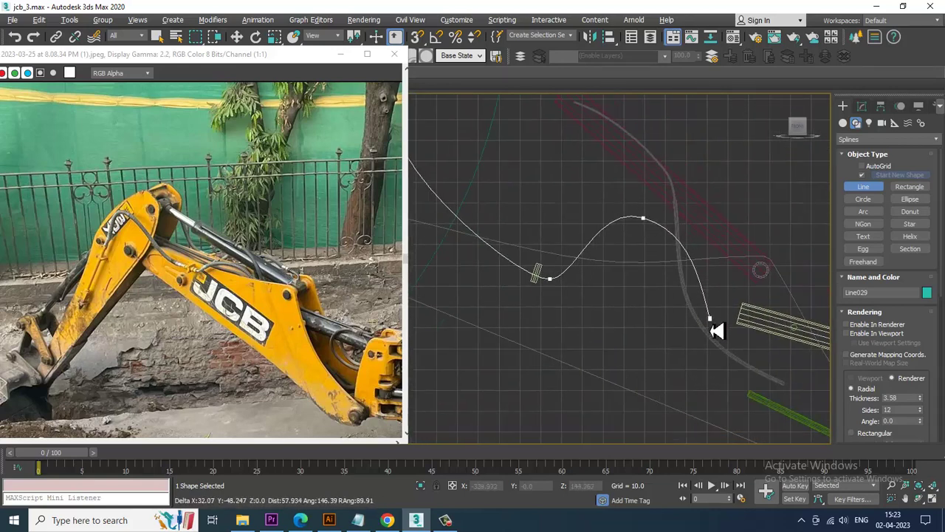
left_click(744, 382)
right_click(752, 391)
Show the hose line as a round tube in the viewport with a thickness of 3.616
key("alt+w")
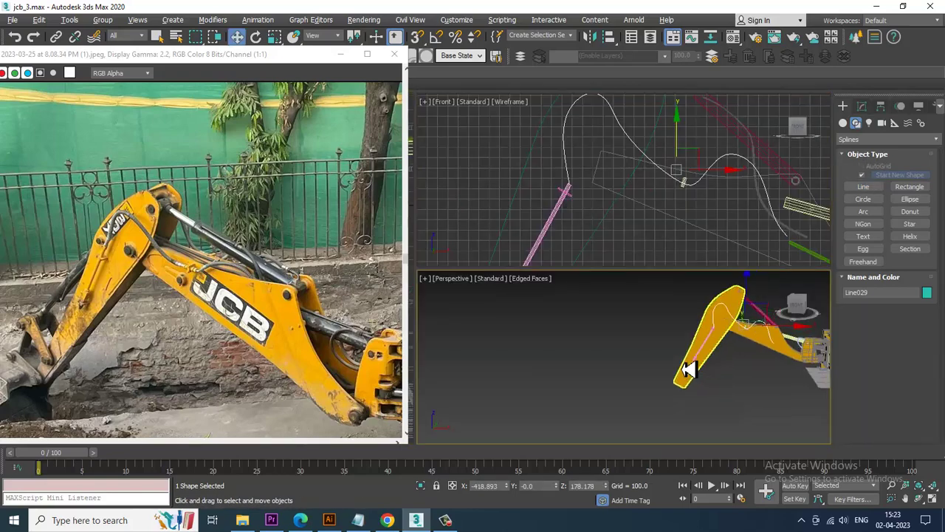
key("alt+w")
scroll(622, 286, "up", 3)
scroll(622, 286, "up", 2)
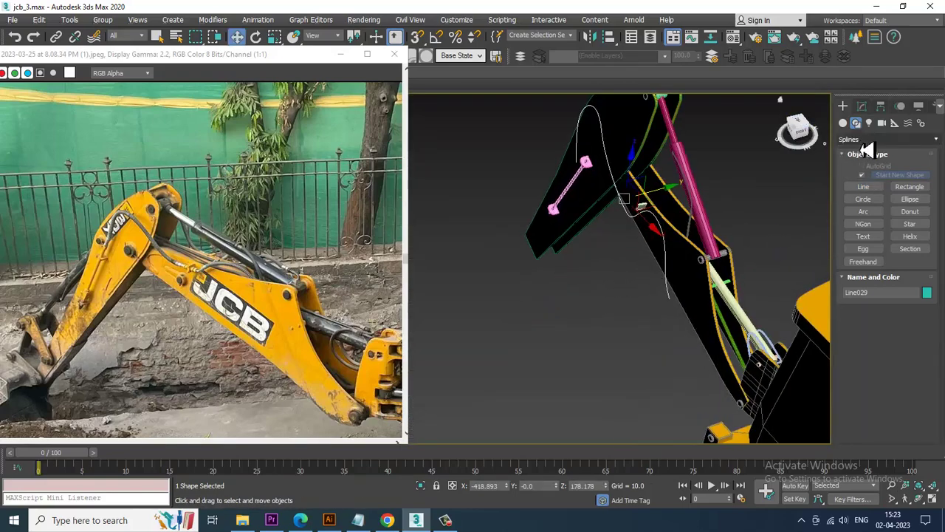
left_click(862, 105)
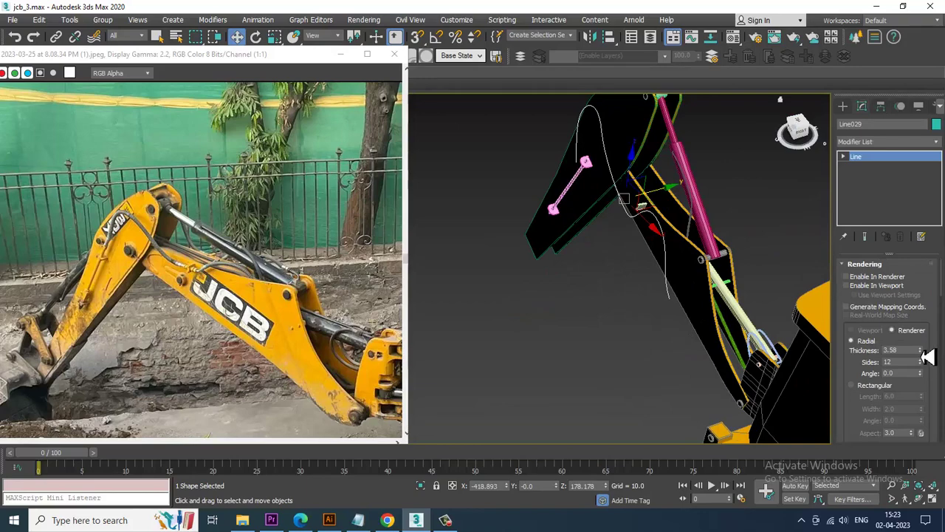
left_click(846, 285)
Move the hose sideways to about Y 17.45 so it sits on the outer face of the arm
middle_click_drag(776, 280, 593, 214, "alt")
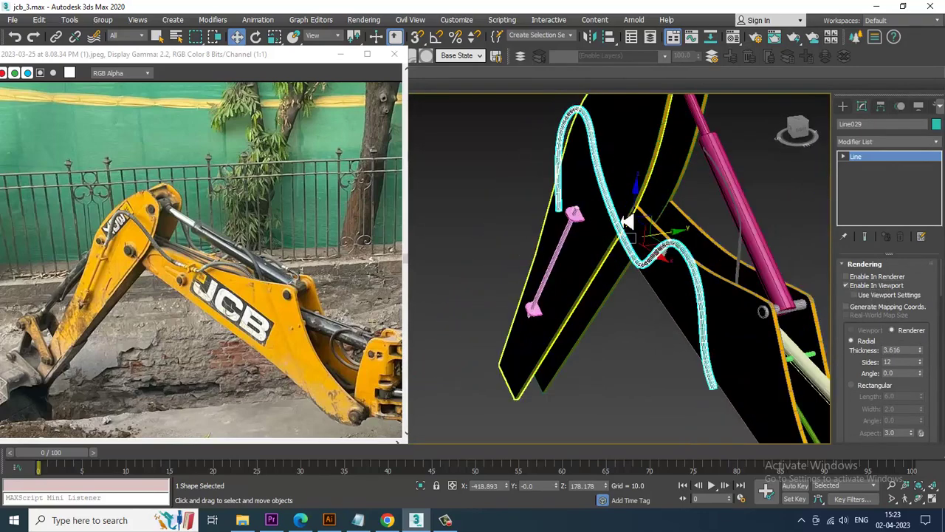
left_click_drag(656, 247, 692, 244)
middle_click_drag(692, 243, 626, 243, "alt")
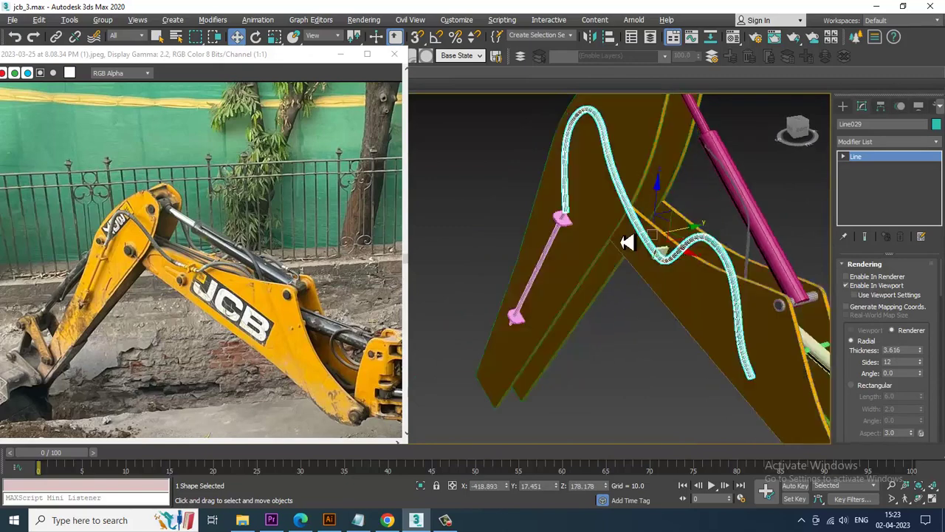
Shift the two vertices of the hose's arch over the arm slightly toward the boom, and leave vertex editing with the hose deselected
scroll(610, 215, "up", 5)
middle_click_drag(574, 203, 552, 379, "alt")
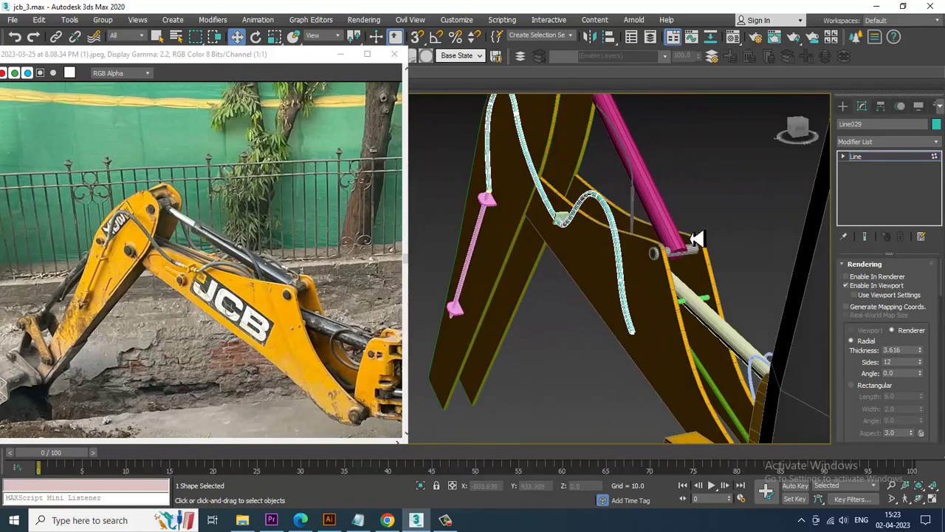
middle_click_drag(492, 406, 542, 403, "alt")
middle_click_drag(766, 153, 673, 253, "alt")
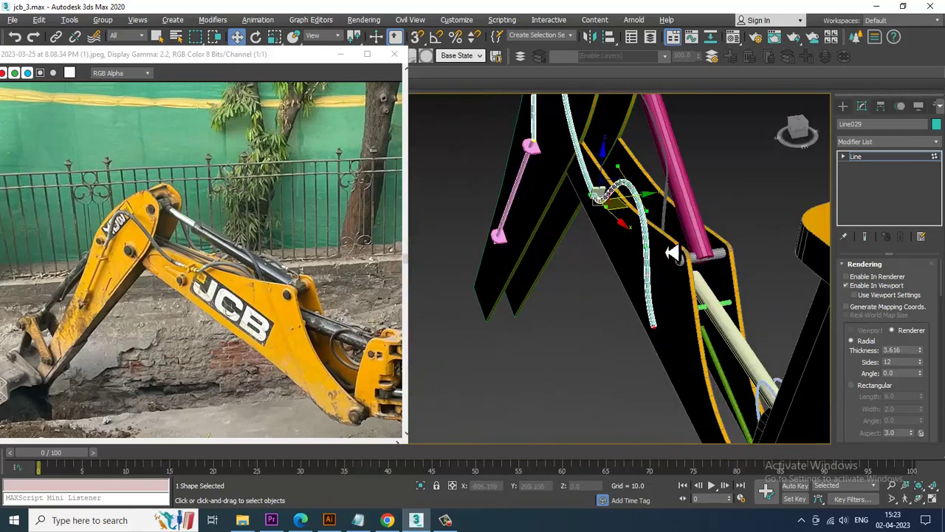
middle_click_drag(668, 201, 541, 190, "alt")
left_click(543, 177)
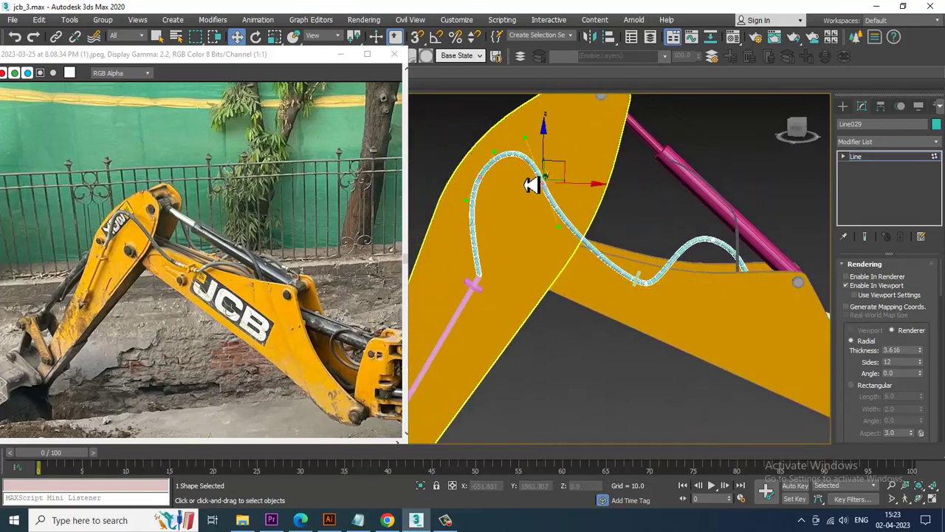
left_click_drag(536, 185, 561, 186)
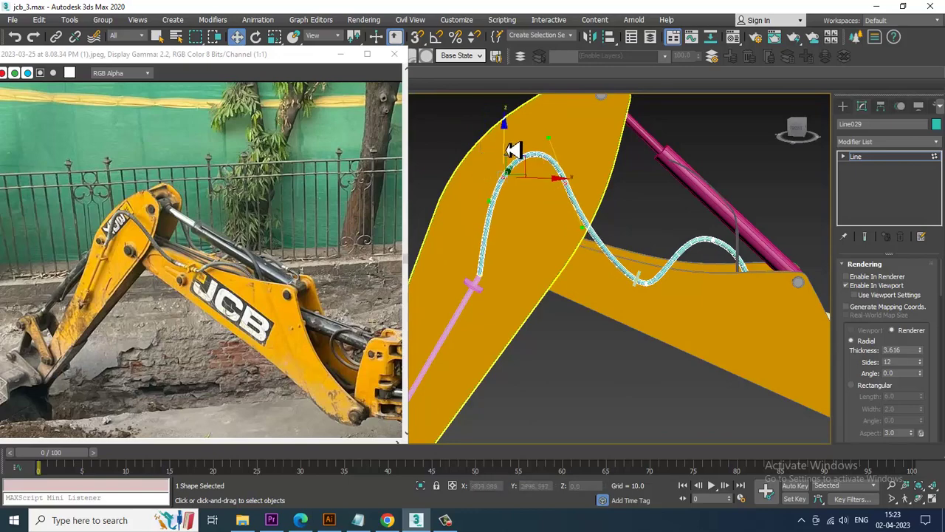
middle_click_drag(514, 154, 611, 251, "alt")
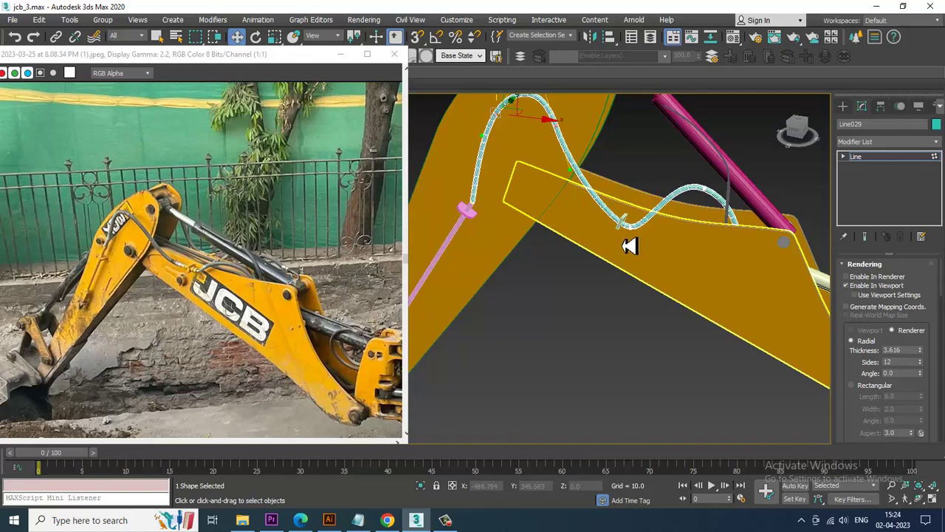
scroll(731, 212, "up", 3)
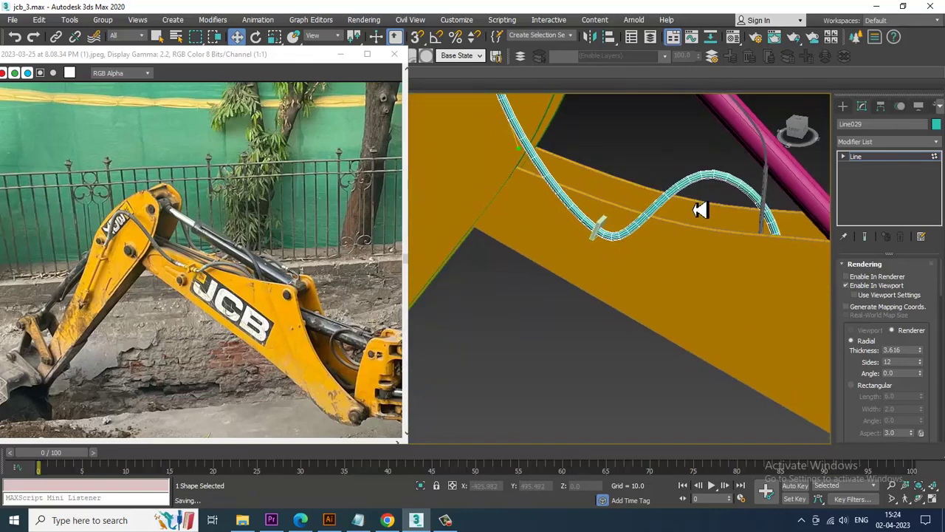
scroll(700, 209, "down", 5)
scroll(626, 273, "up", 3)
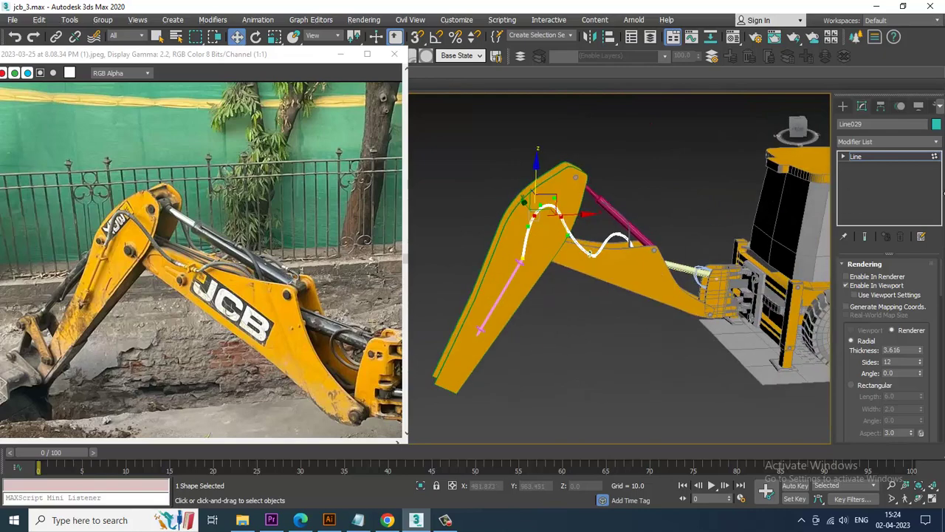
left_click(612, 165)
middle_click_drag(612, 165, 593, 320, "alt")
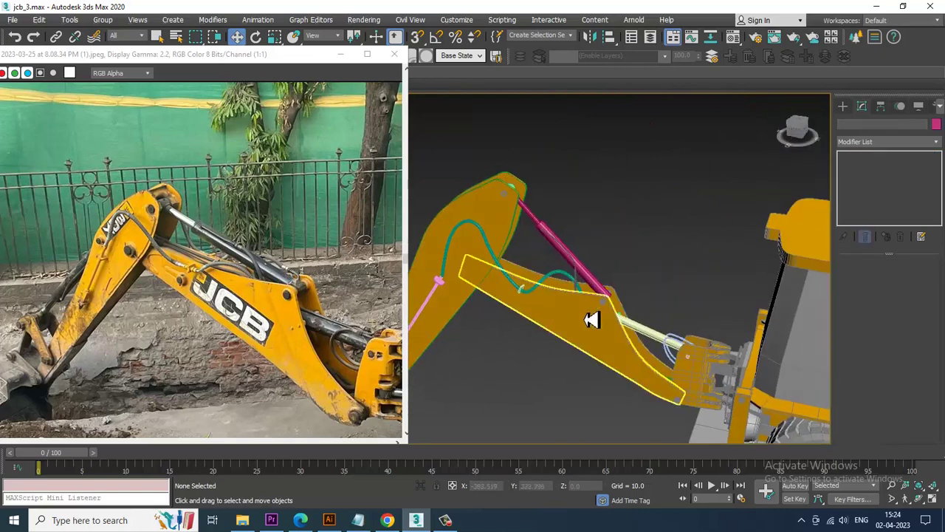
Convert the hose line to an editable poly
left_click(459, 521)
scroll(573, 247, "up", 6)
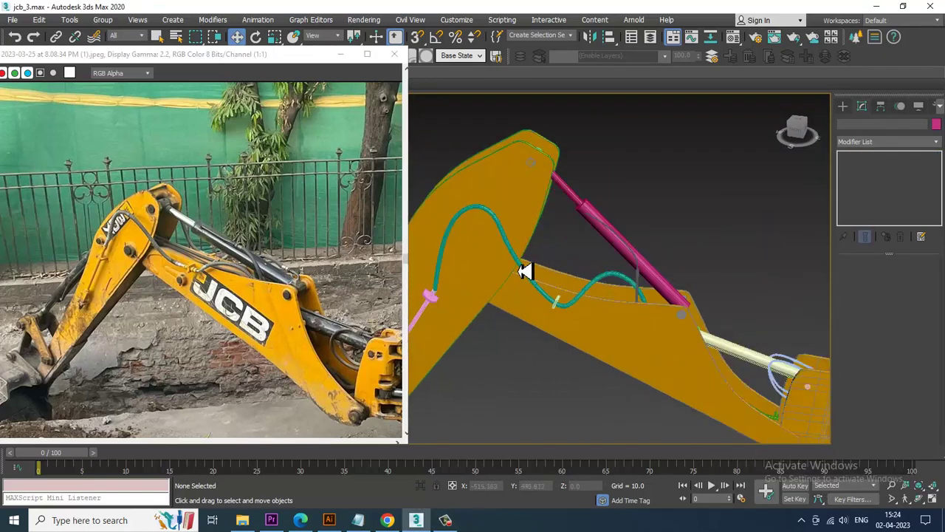
middle_click_drag(614, 233, 690, 249, "alt")
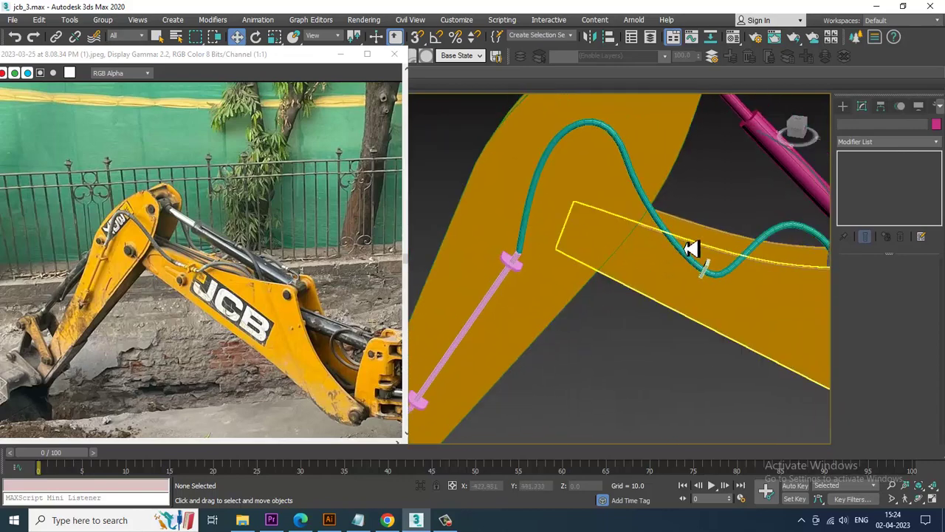
left_click(682, 253)
right_click(681, 252)
mouse_move(761, 363)
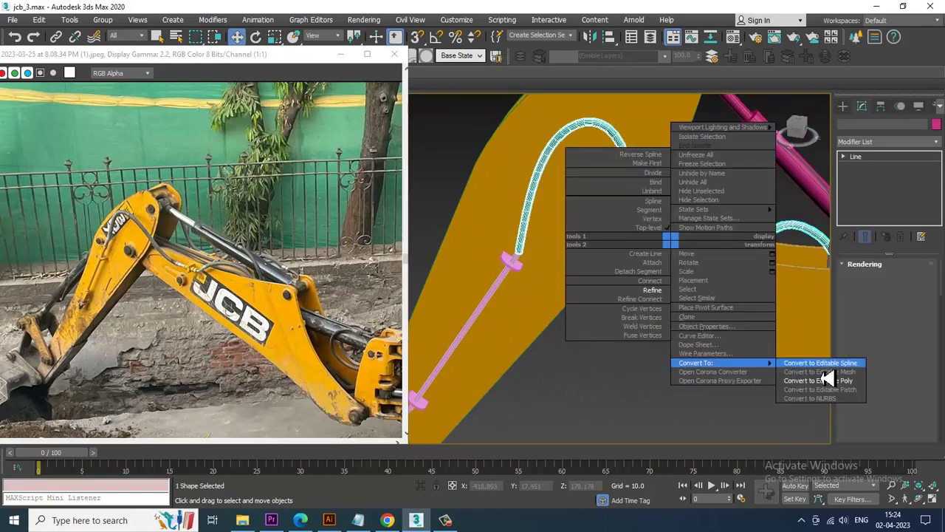
left_click(827, 380)
Extrude the hose's ring of polygons just before the bracket plate outward along the local normals by 0.907 to form a fitting
middle_click_drag(691, 281, 691, 245, "alt")
key("4")
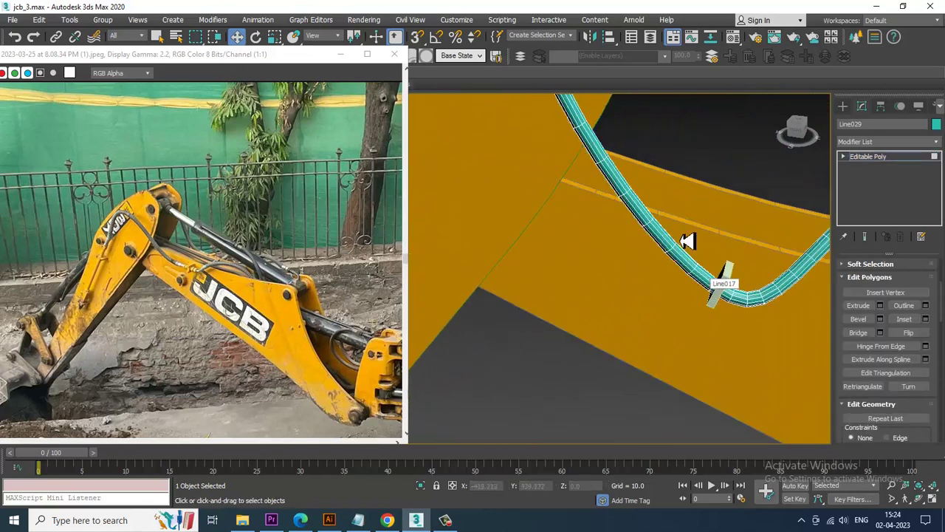
left_click(663, 249)
scroll(709, 284, "up", 2)
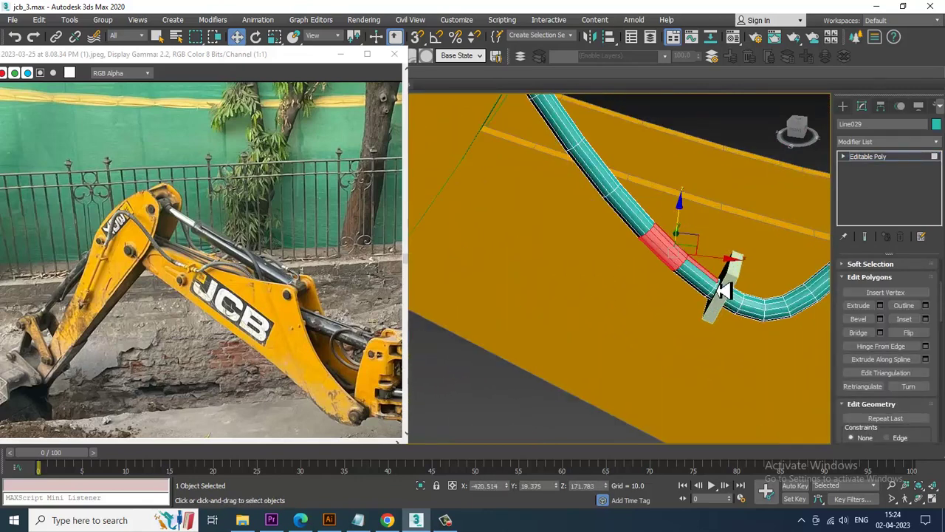
left_click(663, 284, "ctrl")
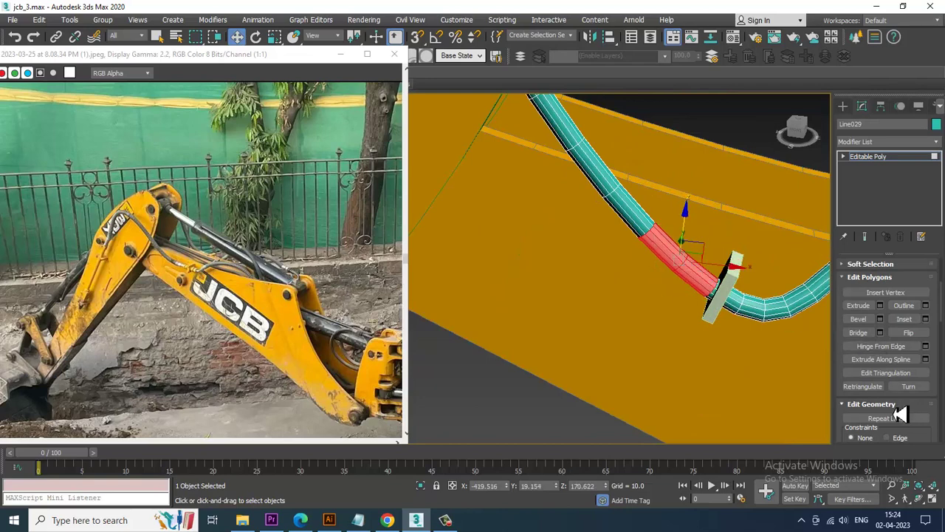
left_click(879, 305)
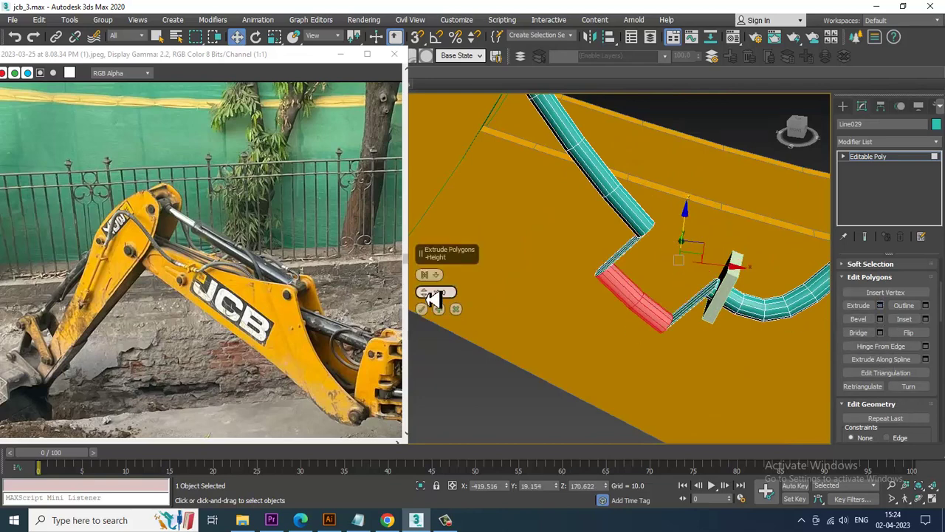
left_click(425, 274)
left_click(475, 299)
left_click_drag(425, 292, 470, 349)
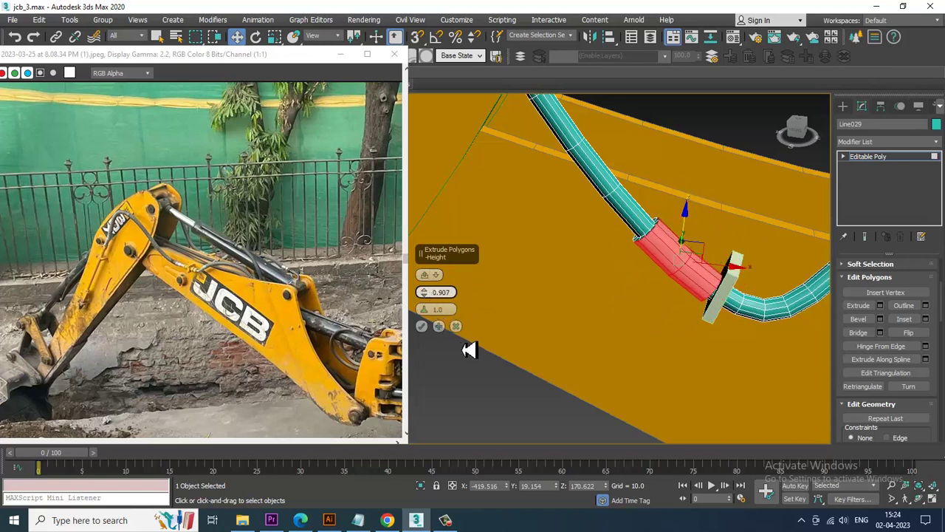
left_click(423, 327)
left_click(462, 418)
Scale the hose's cross-section edge loop just past the bracket plate up to about 138%, and leave edge editing
middle_click_drag(624, 274, 656, 255, "alt")
scroll(653, 301, "up", 3)
key("1")
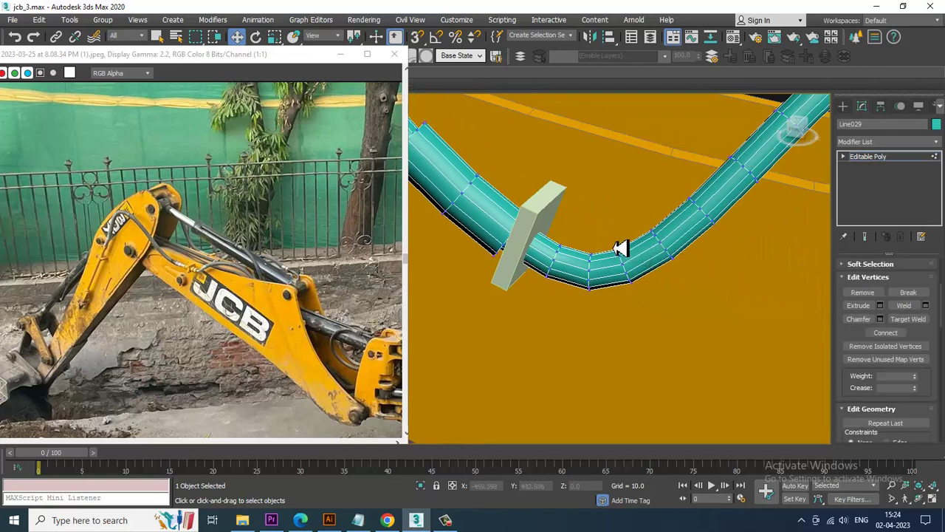
key("2")
double_click(635, 280)
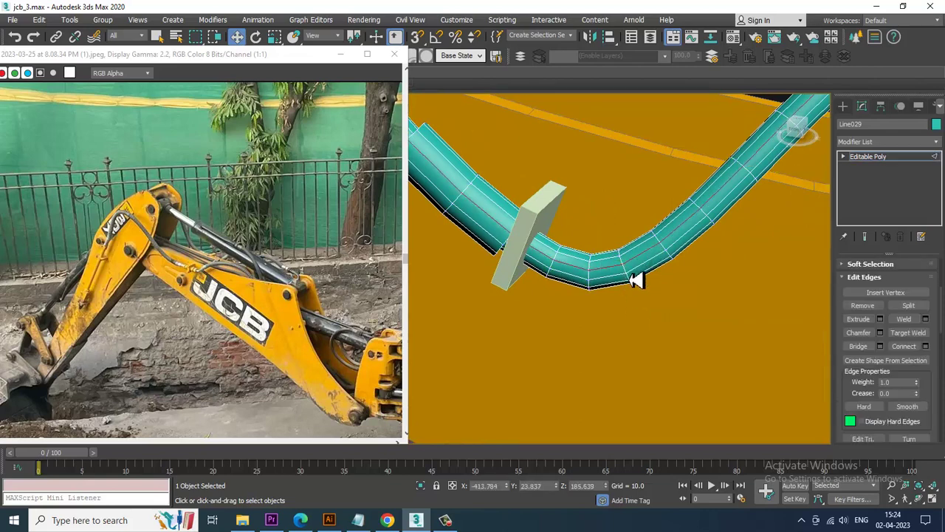
left_click(633, 276)
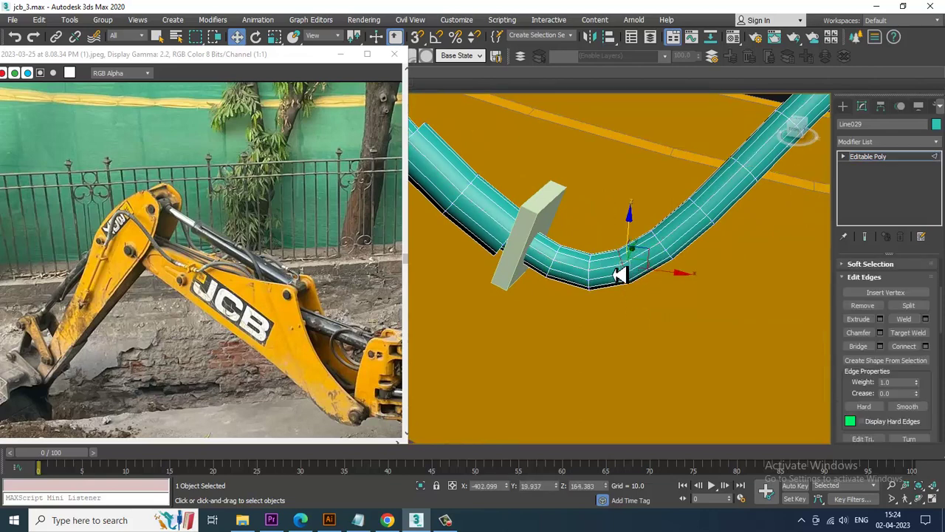
key("r")
left_click_drag(632, 269, 626, 252)
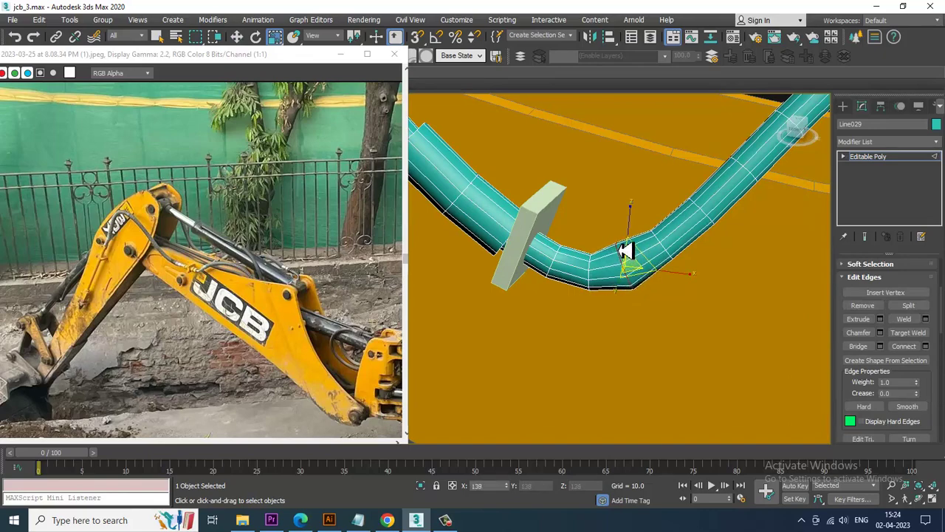
scroll(629, 269, "down", 4)
middle_click_drag(629, 270, 658, 238)
scroll(602, 216, "down", 4)
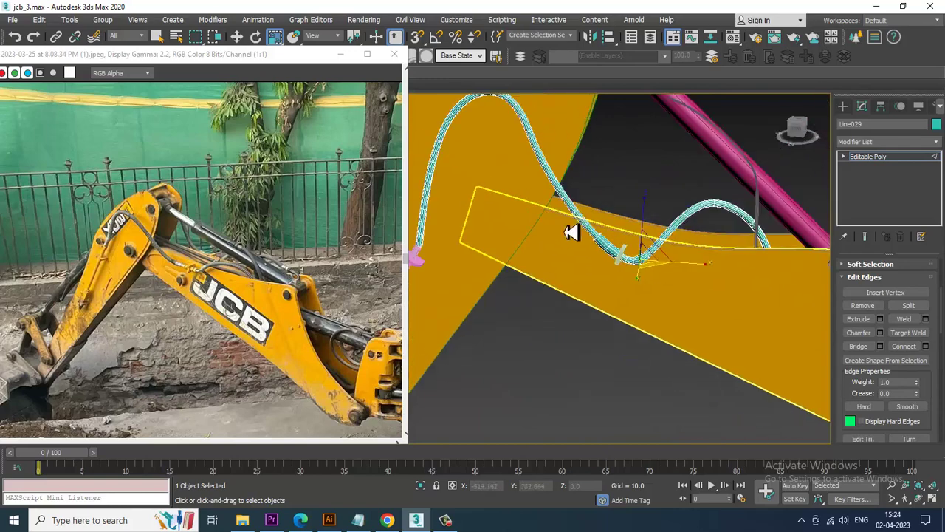
middle_click_drag(569, 232, 588, 274, "alt")
key("w")
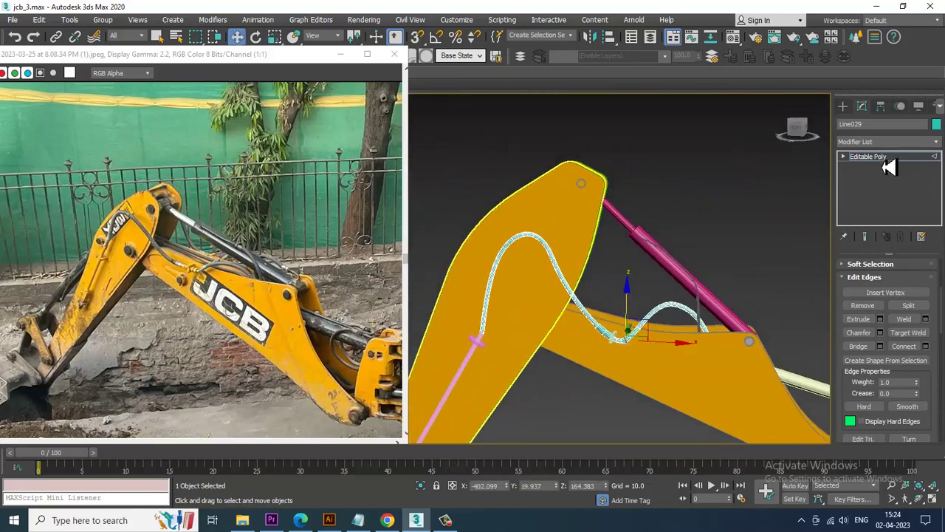
left_click(884, 159)
Copy the pin at the dipper arm's upper end straight down to Z 164.355, near the joint with the boom
middle_click_drag(664, 179, 628, 144, "alt")
left_click(593, 193)
left_click(624, 304)
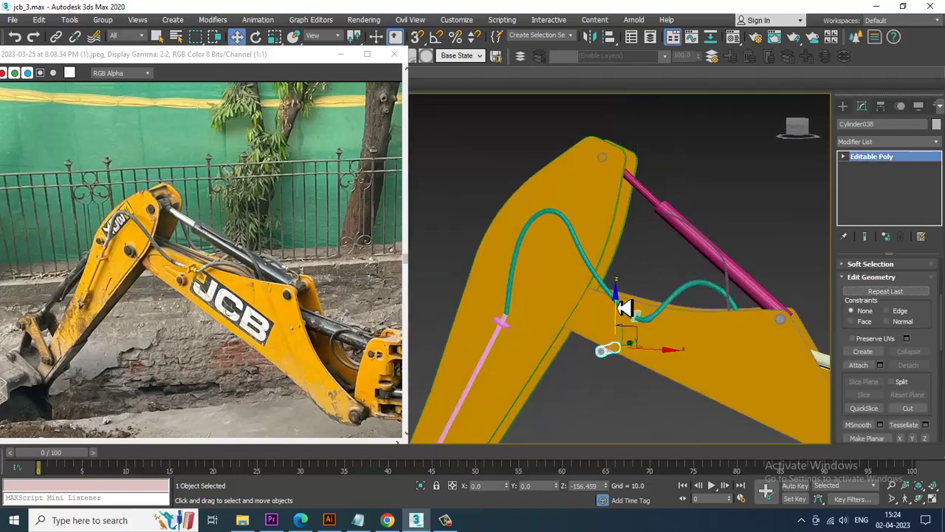
left_click_drag(624, 278, 626, 276, "shift")
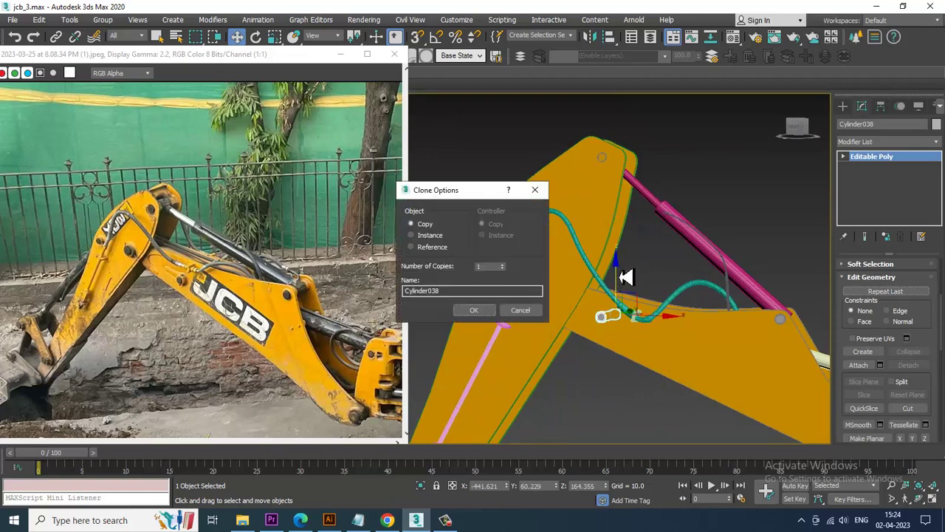
left_click(488, 310)
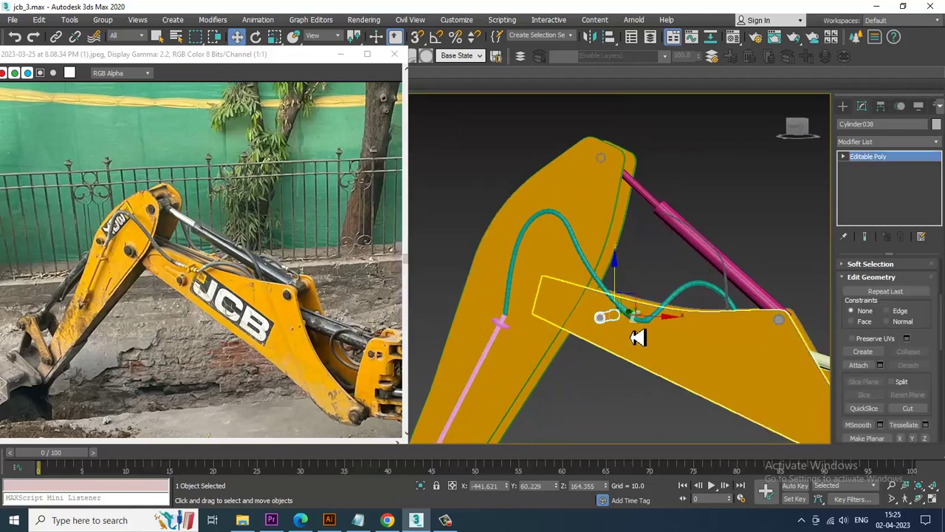
Move the copied pin into the boom's outer end at X -485.231, Z 171.723 in the front view
middle_click_drag(637, 281, 671, 297, "alt")
key("alt+w")
middle_click(690, 195)
key("alt+w")
scroll(532, 211, "up", 5)
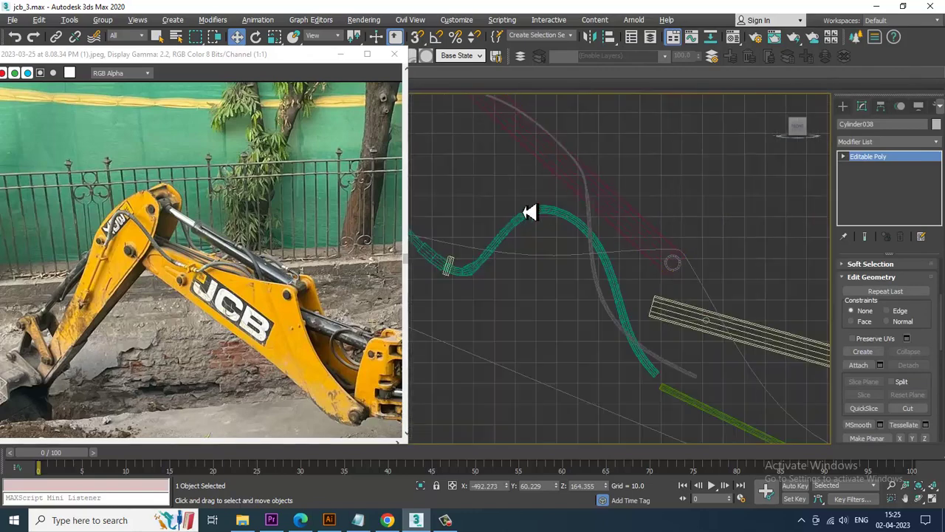
left_click_drag(613, 234, 635, 256)
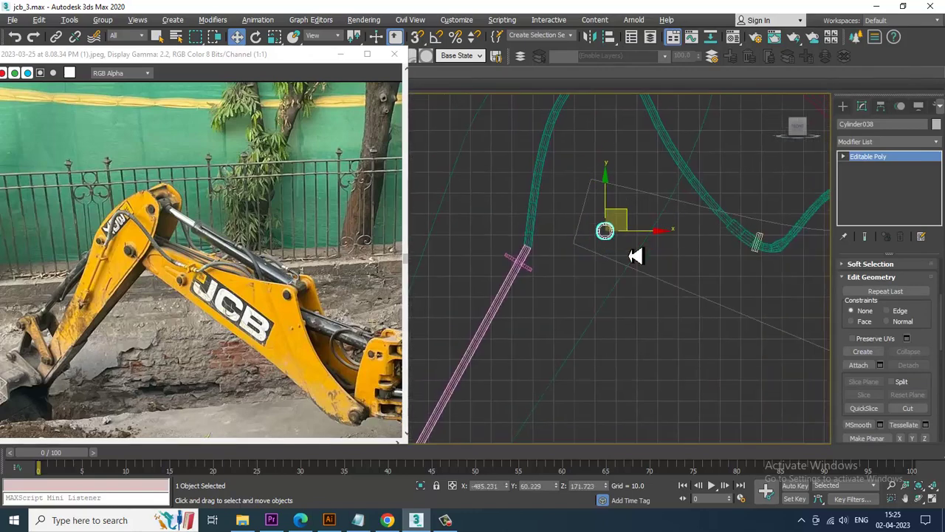
Scale up the near end cap's vertices on the boom joint pin and shift that cap outward to Y 21.103
key("alt+w")
middle_click(717, 353)
key("alt+w")
scroll(540, 298, "up", 3)
mouse_move(666, 312)
middle_mouse_down("alt")
mouse_move(540, 298)
mouse_move(494, 324)
mouse_move(553, 313)
mouse_move(537, 299)
middle_mouse_up("alt")
key("1")
key("F3")
key("r")
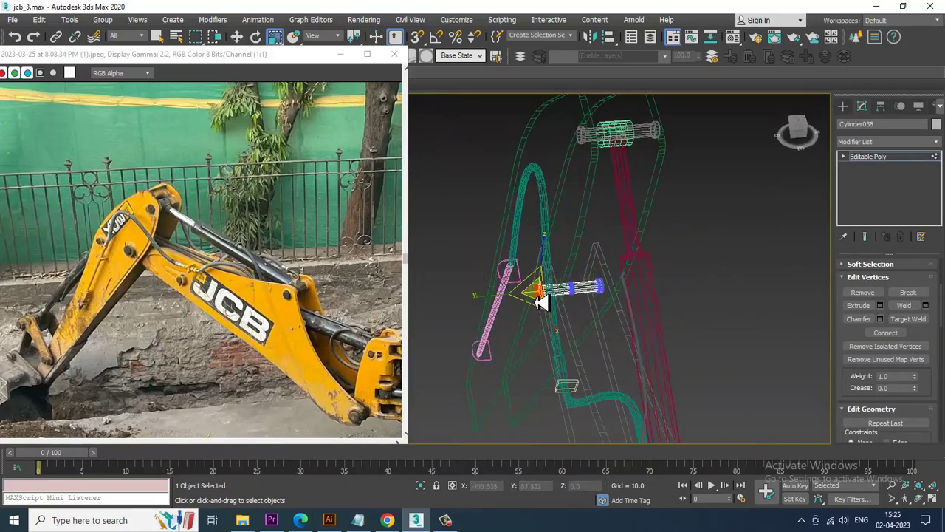
key("F3")
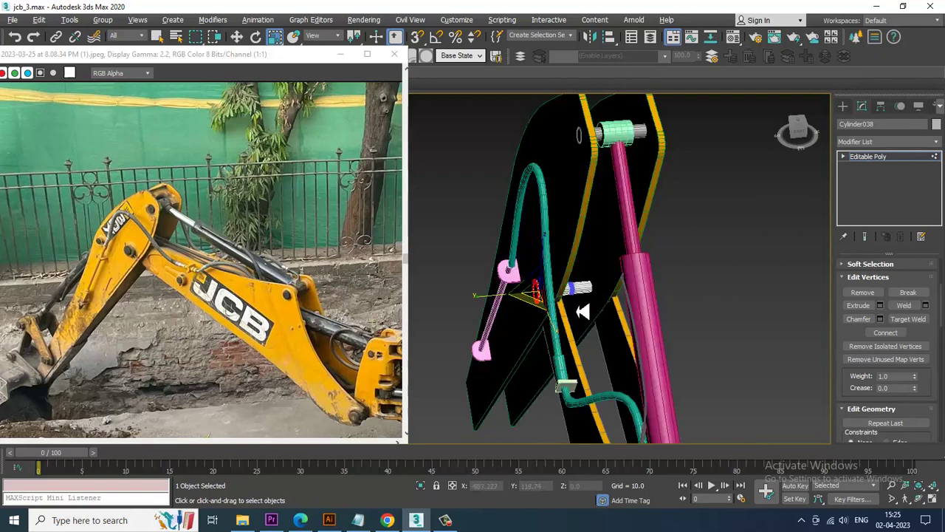
scroll(565, 312, "up", 6)
scroll(563, 285, "down", 6)
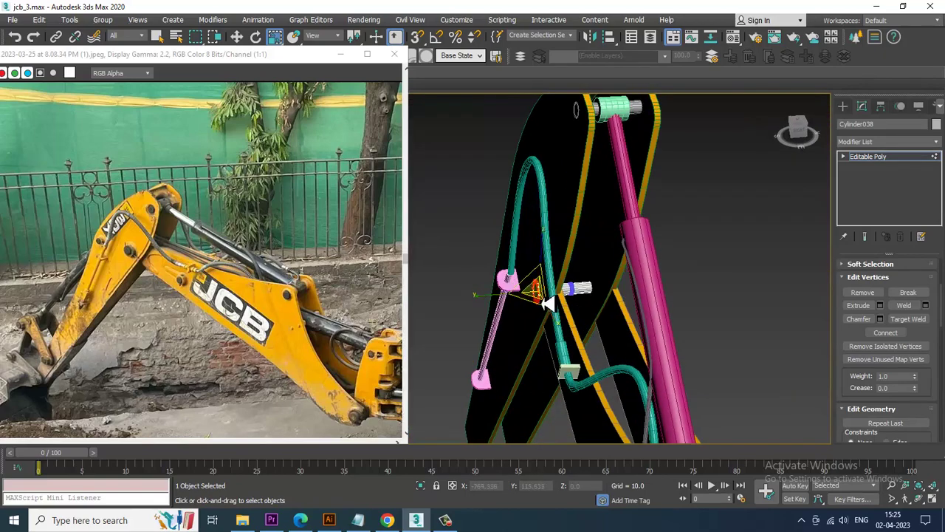
scroll(548, 303, "up", 3)
key("w")
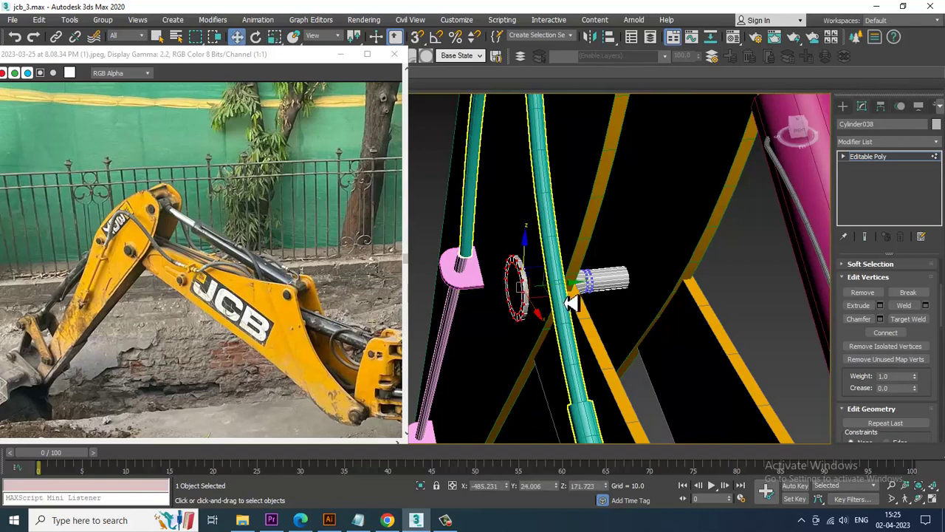
middle_click_drag(649, 287, 657, 302, "alt")
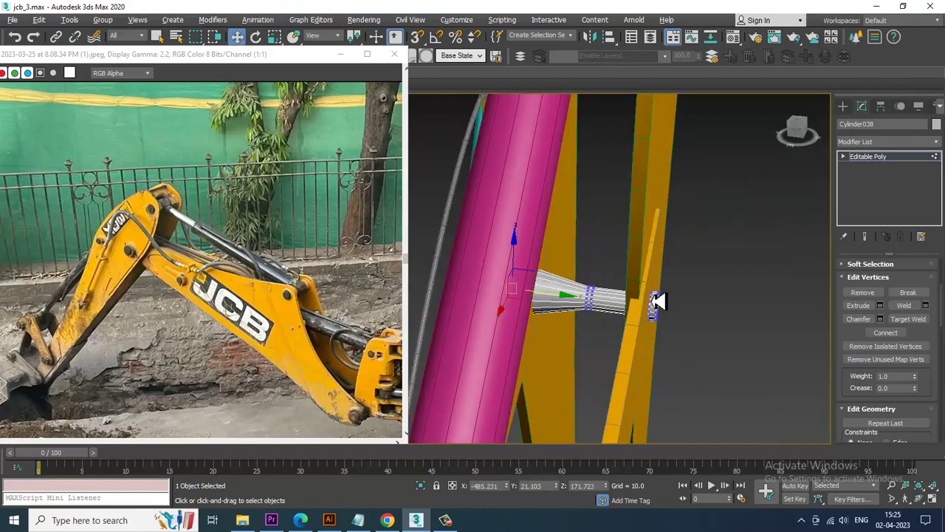
Scale up the joint pin's opposite end cap, reduce it to about 78% to match the first cap, and leave vertex editing
left_click_drag(641, 269, 598, 210)
key("r")
middle_click_drag(605, 337, 692, 322, "alt")
key("alt+w")
middle_click_drag(689, 207, 669, 209)
key("alt+w")
scroll(573, 234, "up", 4)
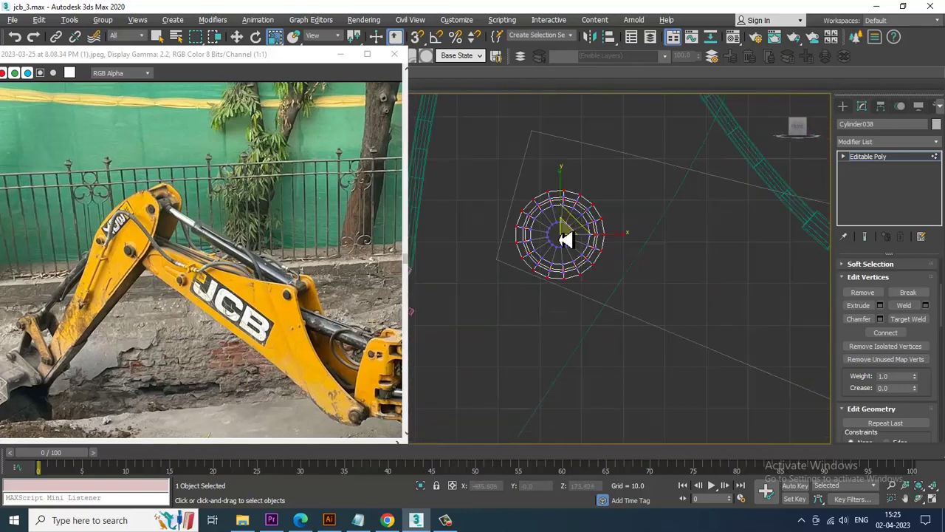
mouse_move(571, 249)
left_mouse_down()
mouse_move(566, 234)
mouse_move(586, 261)
left_mouse_up()
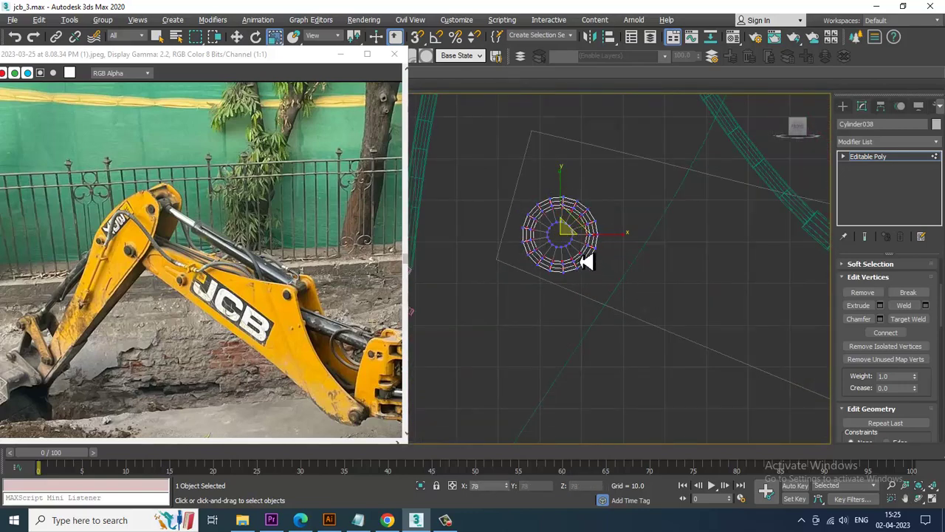
key("alt+w")
key("alt+w")
middle_click_drag(715, 396, 675, 262, "alt")
key("w")
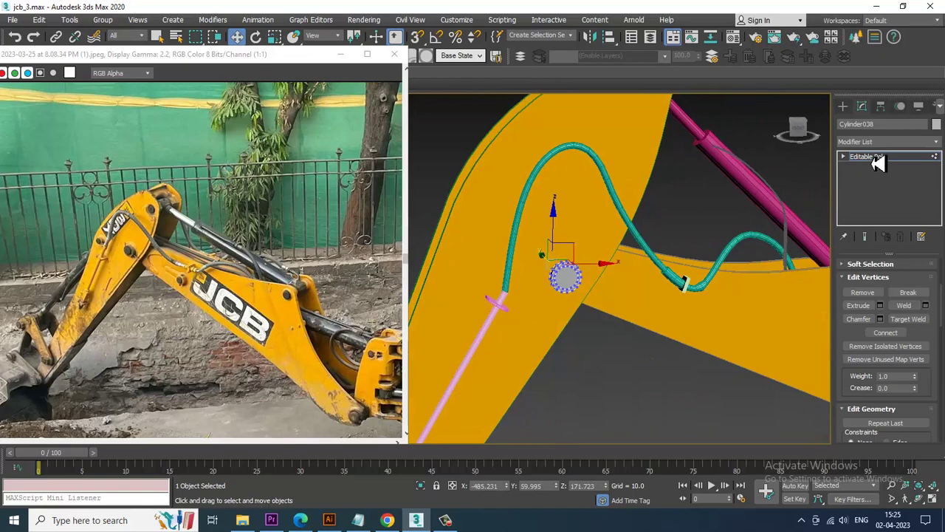
left_click(867, 156)
Enlarge one end cap of the pin at the dipper arm's upper end by scaling its vertices, following the reference photo
scroll(661, 273, "down", 5)
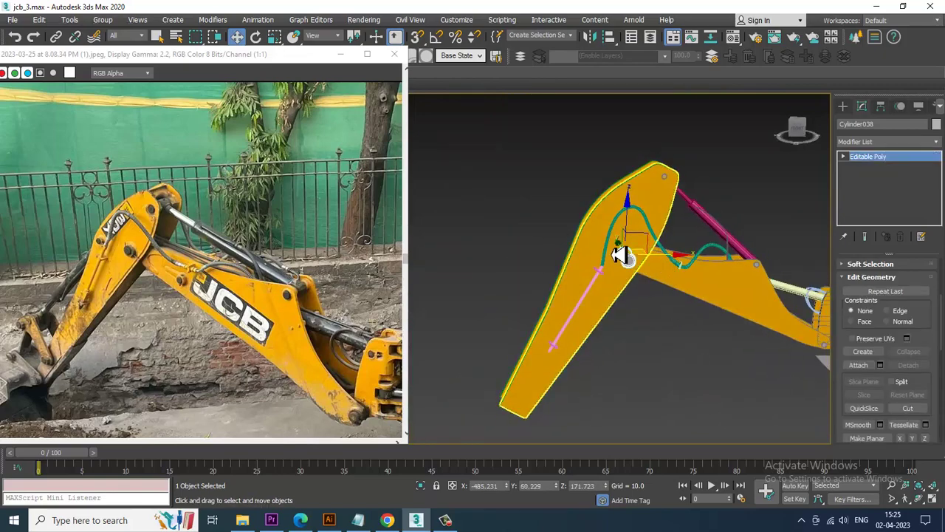
scroll(126, 259, "up", 1)
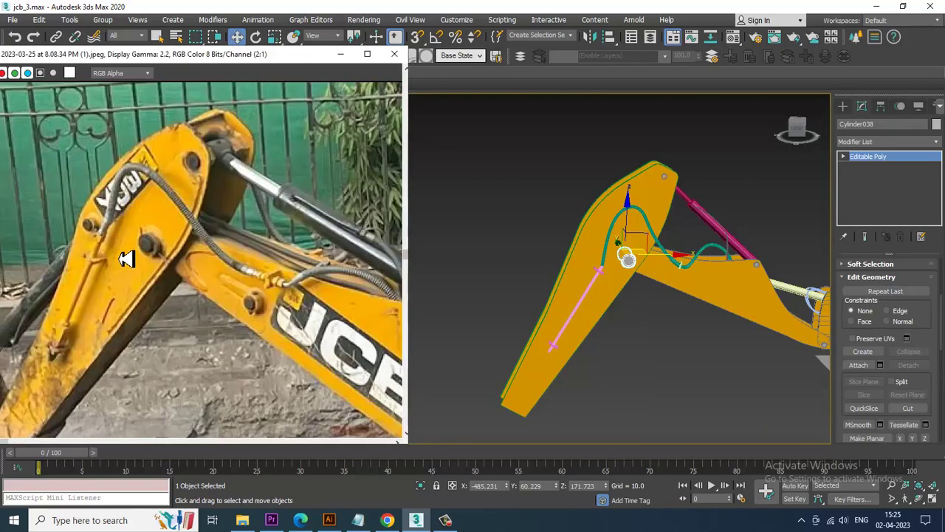
scroll(668, 214, "up", 3)
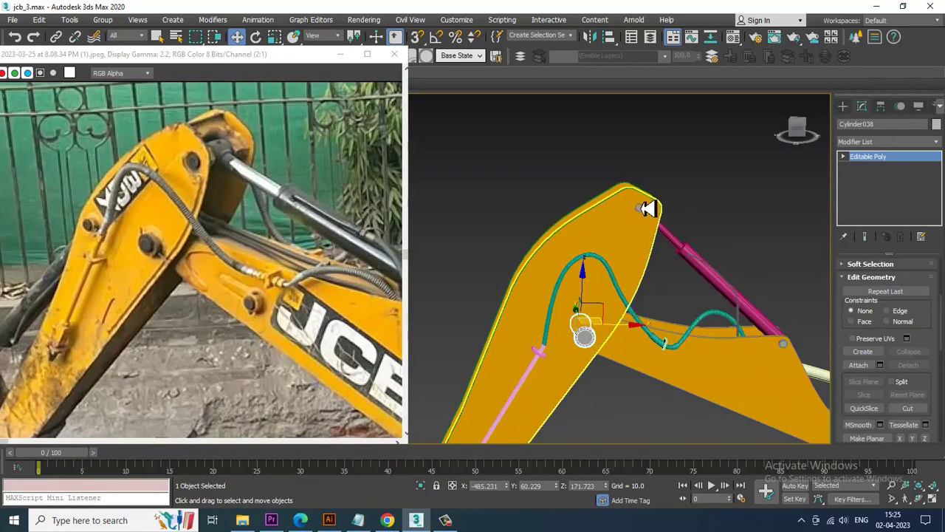
left_click(643, 208)
scroll(643, 210, "up", 10)
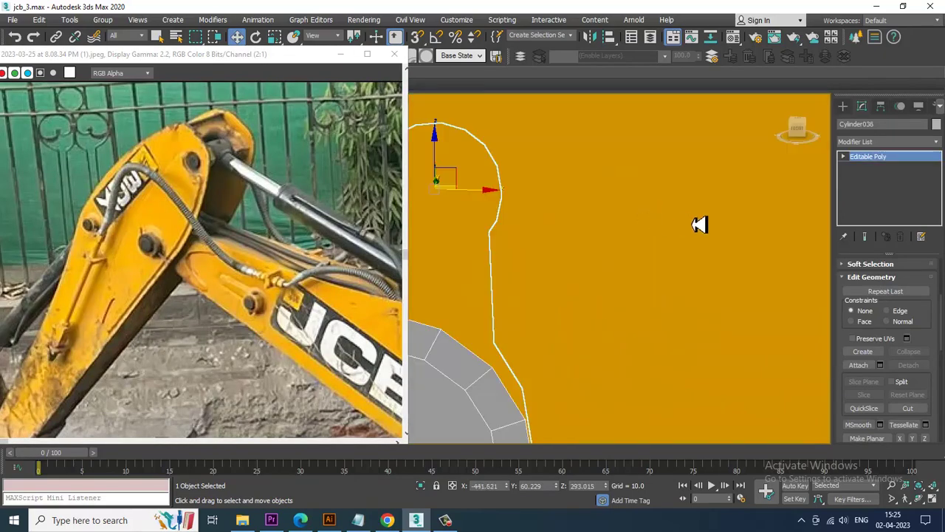
middle_click_drag(635, 240, 647, 231, "alt")
key("1")
middle_click_drag(502, 274, 607, 257)
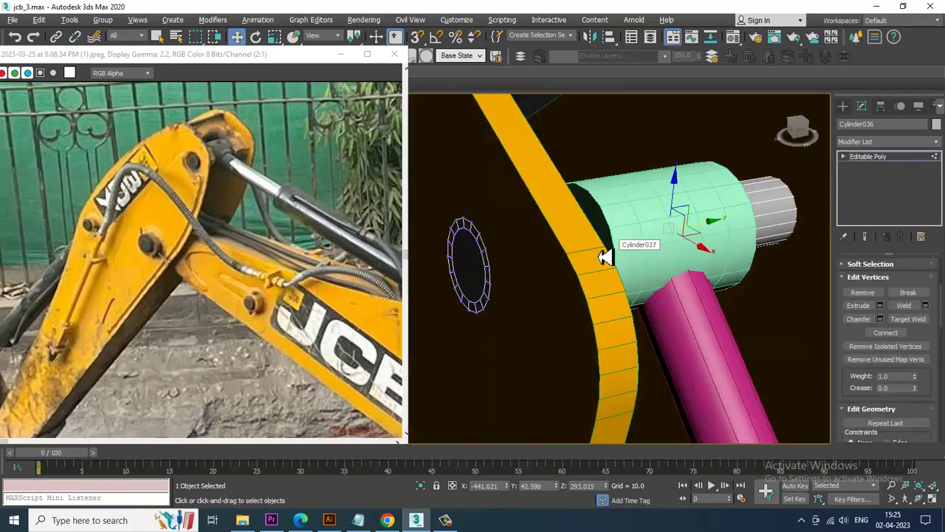
key("F3")
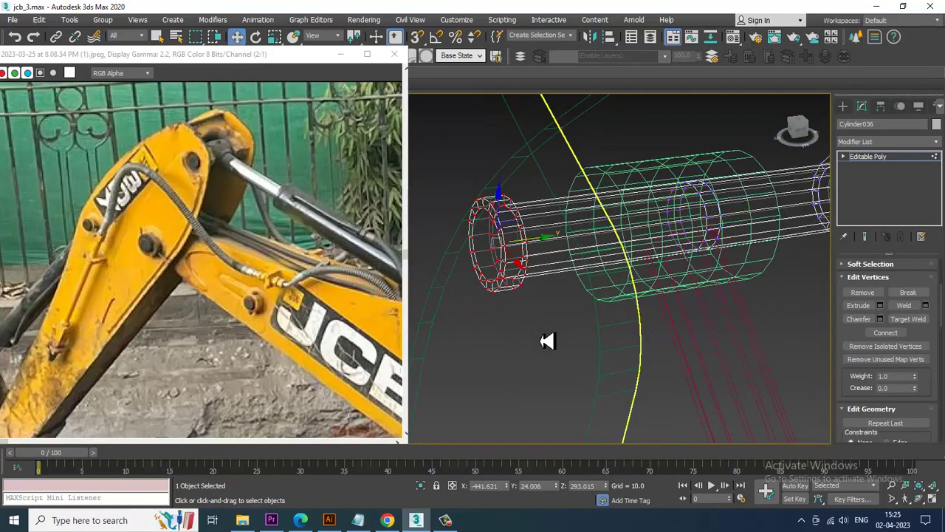
key("r")
left_click_drag(499, 251, 484, 234)
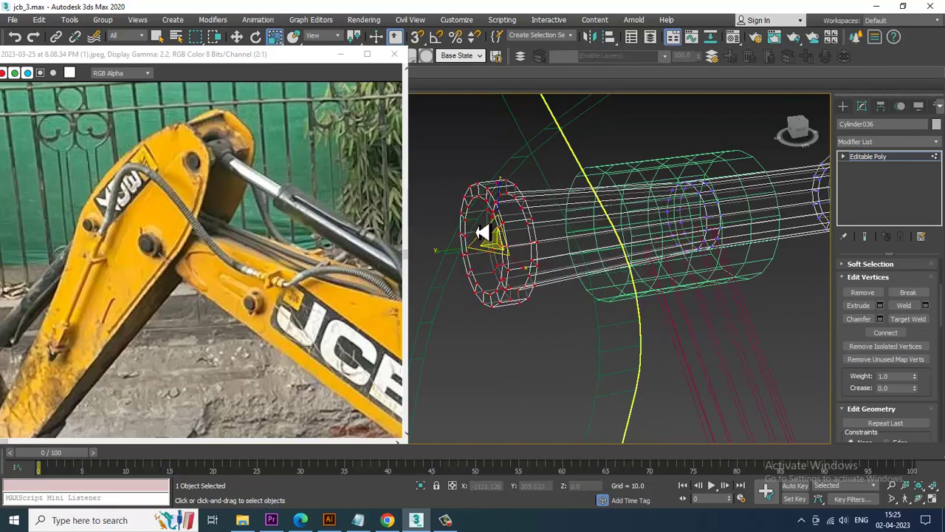
key("F3")
key("w")
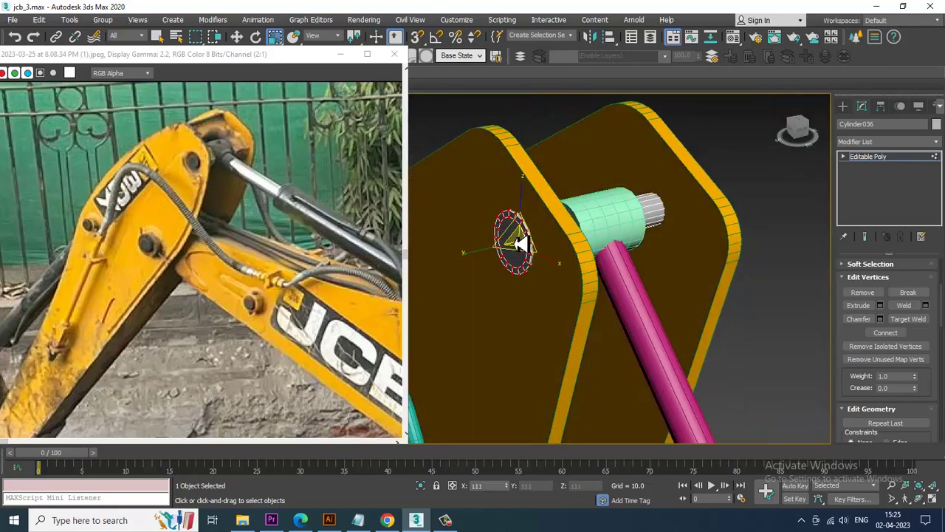
Scale the upper pin's opposite end cap to about 129%, fine-tune its size in the front view, and leave vertex editing
middle_click_drag(526, 249, 683, 297, "alt")
left_click_drag(797, 372, 787, 356)
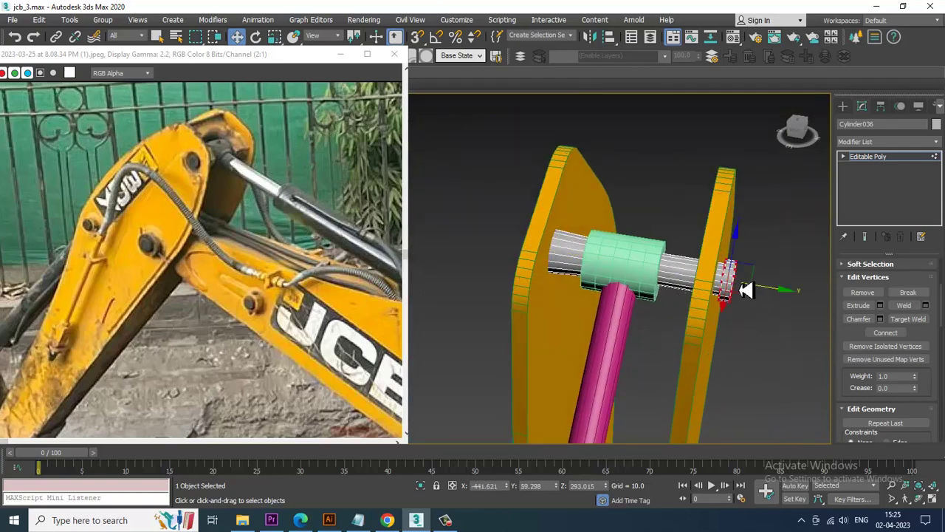
key("r")
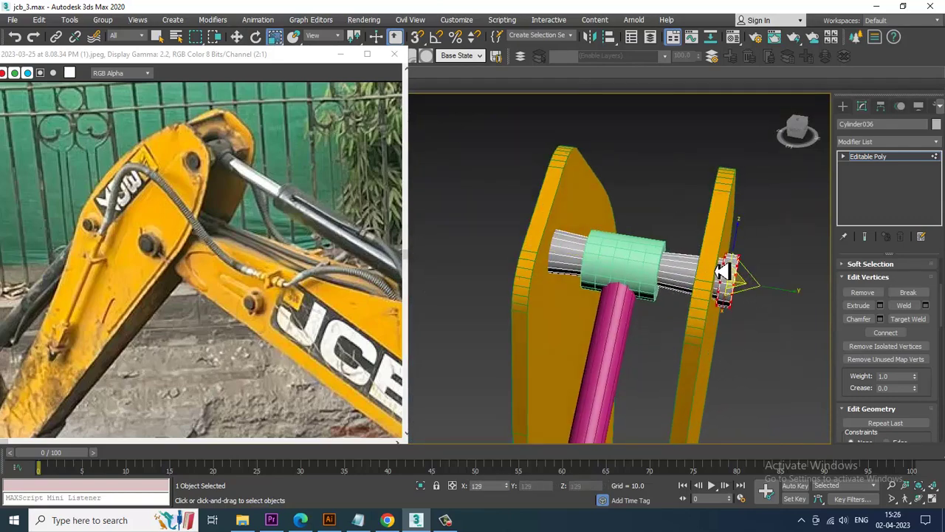
key("alt+w")
scroll(643, 158, "down", 2)
key("alt+w")
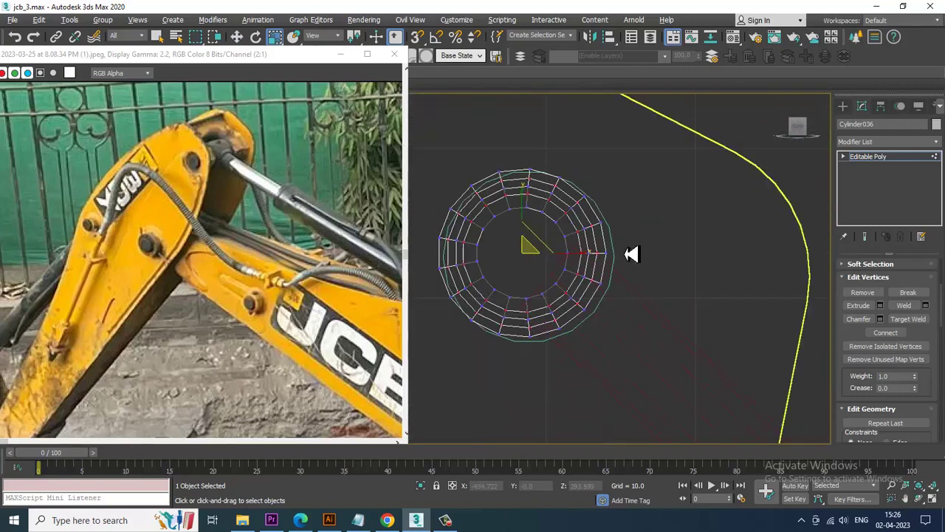
scroll(605, 260, "up", 1)
left_click_drag(552, 259, 545, 253)
key("w")
key("alt+w")
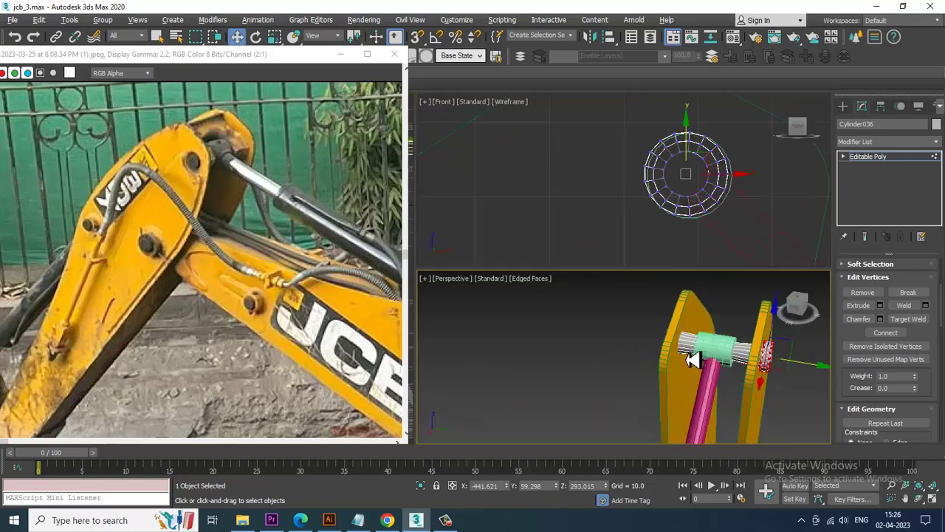
key("alt+w")
middle_click_drag(690, 359, 818, 308, "alt")
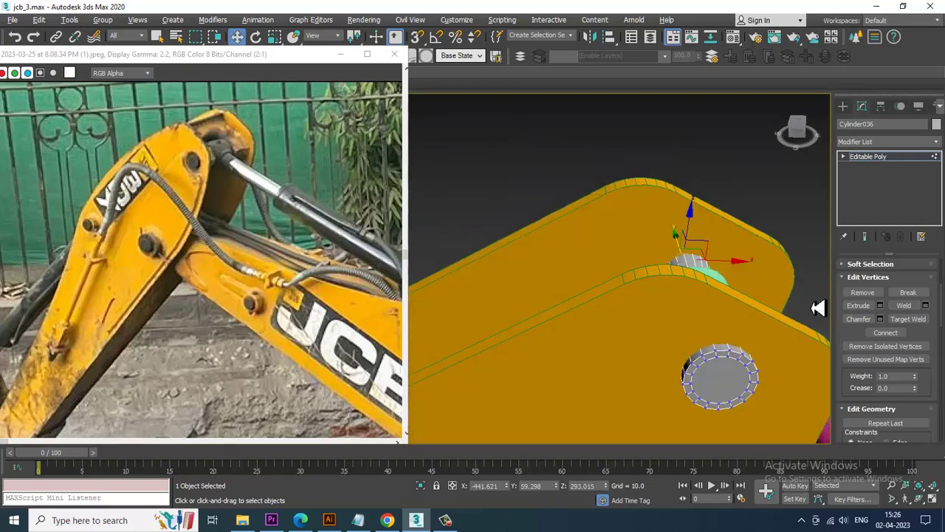
left_click(901, 157)
Copy the upper pin to the dipper arm's outer edge beside the hose's start, at X -545.67, Z 188.917
key("alt+w")
scroll(679, 186, "down", 2)
key("alt+w")
scroll(751, 173, "down", 2)
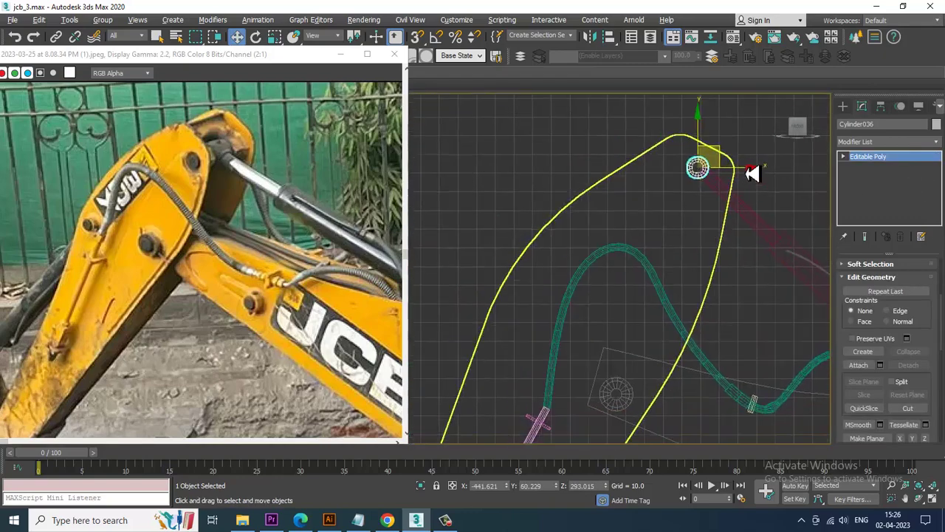
middle_click_drag(752, 173, 697, 144, "alt")
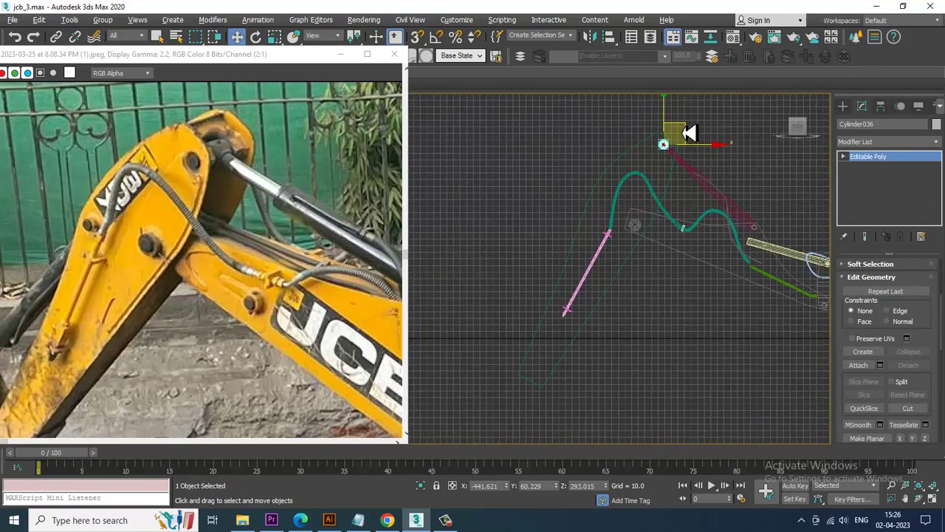
left_click(621, 209)
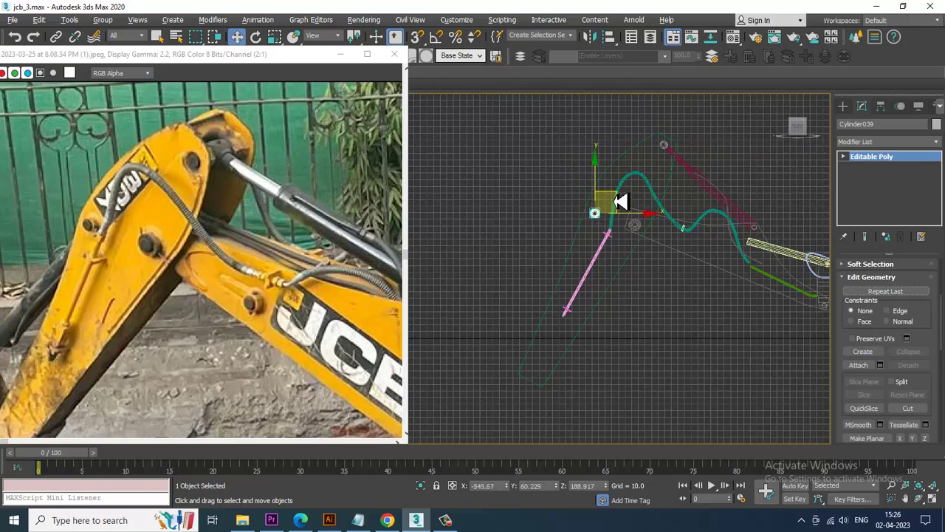
key("ctrl+v")
left_click(474, 313)
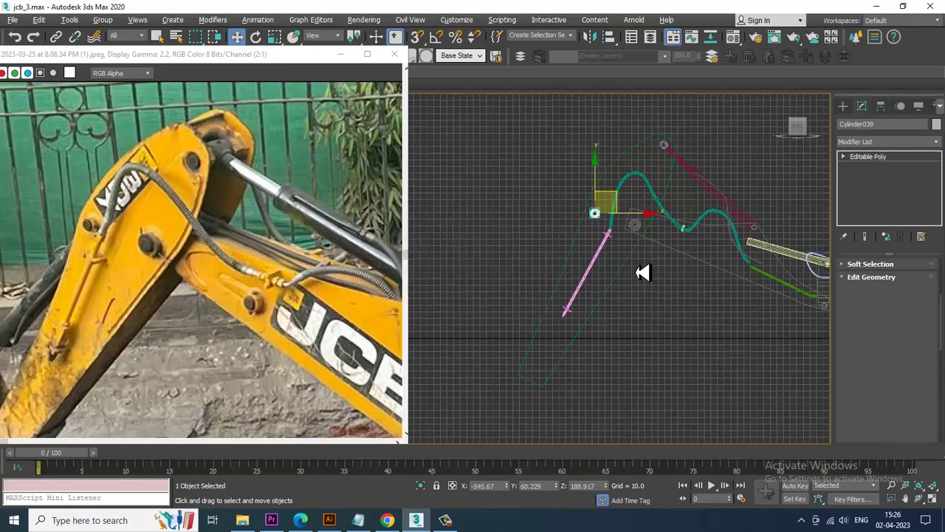
Examine the dipper arm's lower end and bucket linkage in the reference photo, hide the front view's grid, and inspect the arm in perspective
scroll(642, 273, "down", 2)
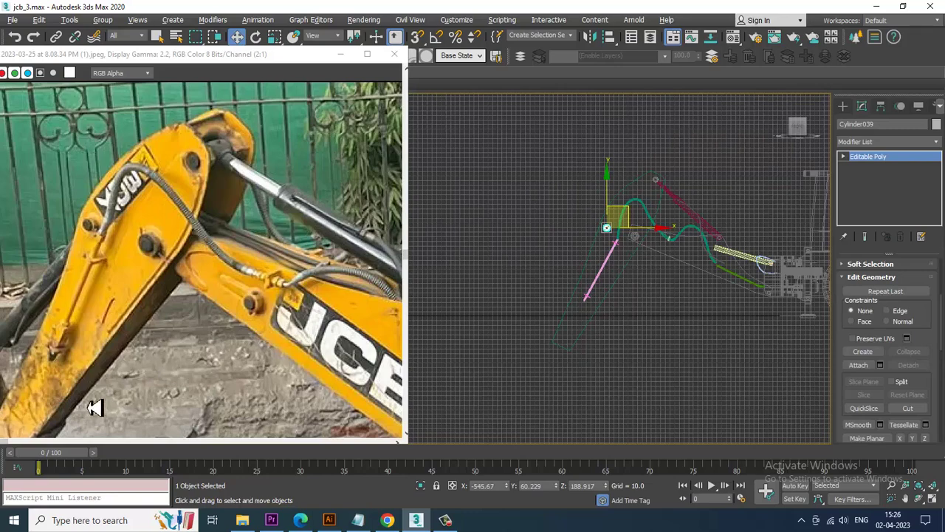
middle_click_drag(94, 408, 107, 257)
middle_click_drag(191, 233, 191, 277)
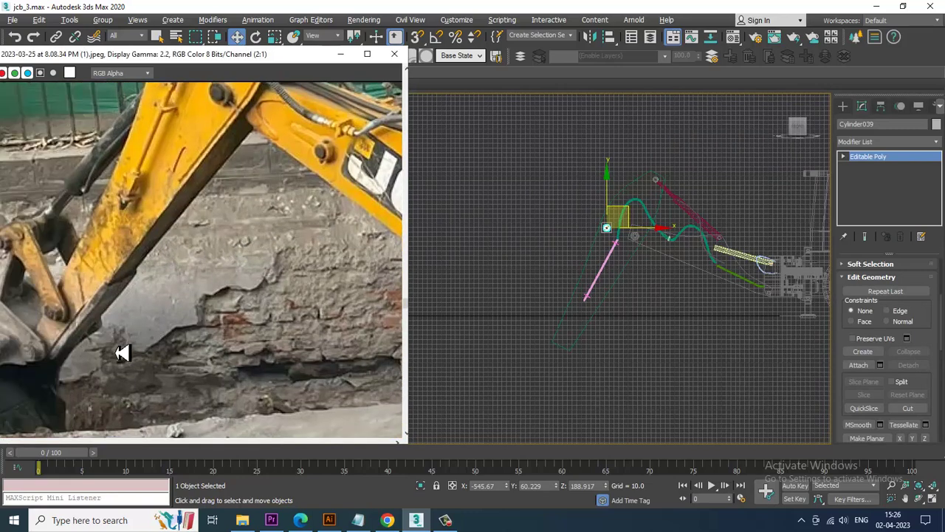
key("g")
key("z")
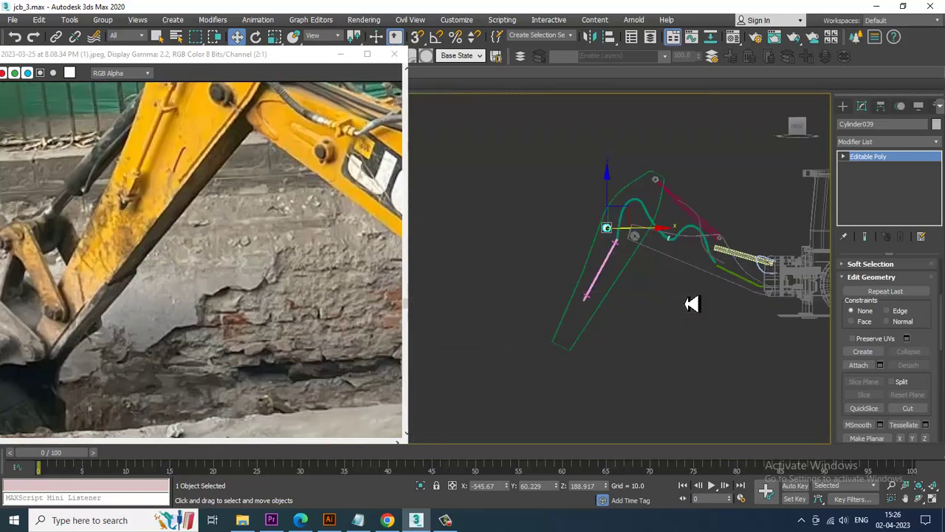
key("alt+w")
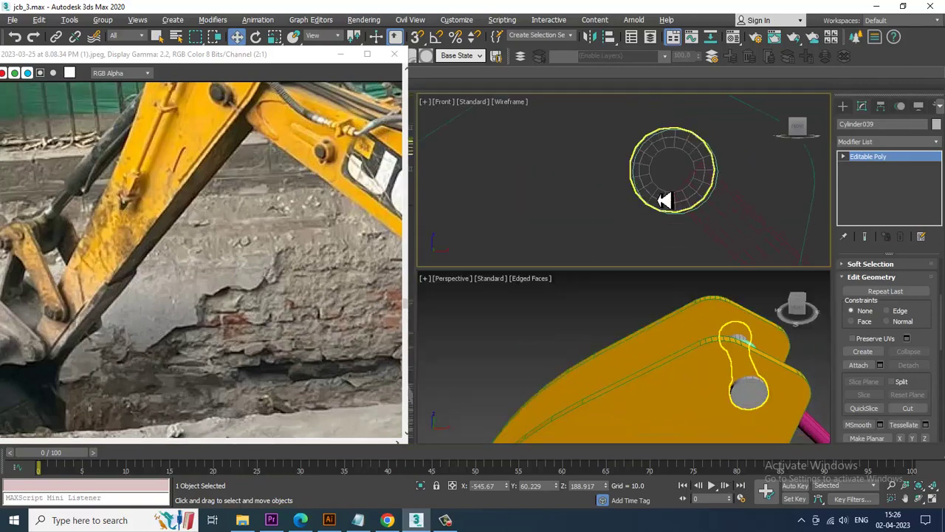
key("alt+w")
scroll(642, 314, "down", 5)
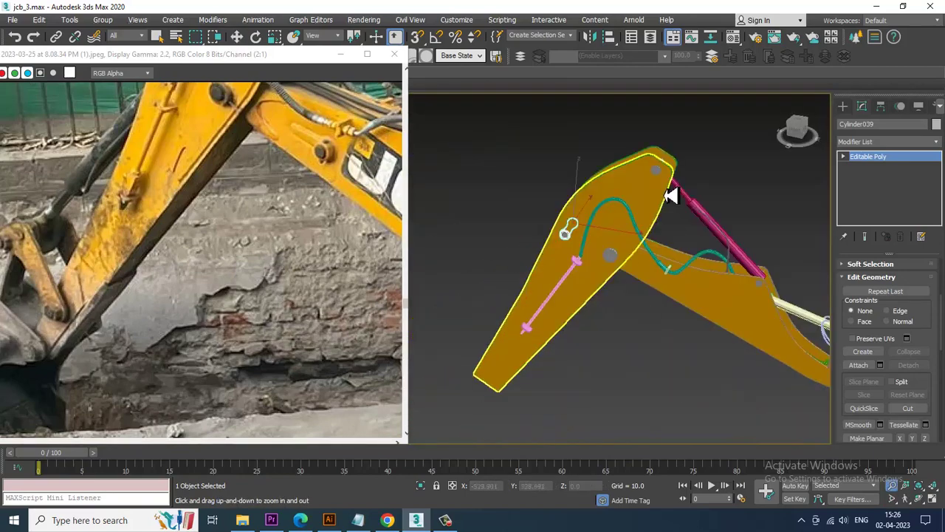
Move the reference photo window lower so it uncovers the toolbars, and leave vertex editing on the copied pin
key("w")
middle_click_drag(660, 265, 666, 244, "alt")
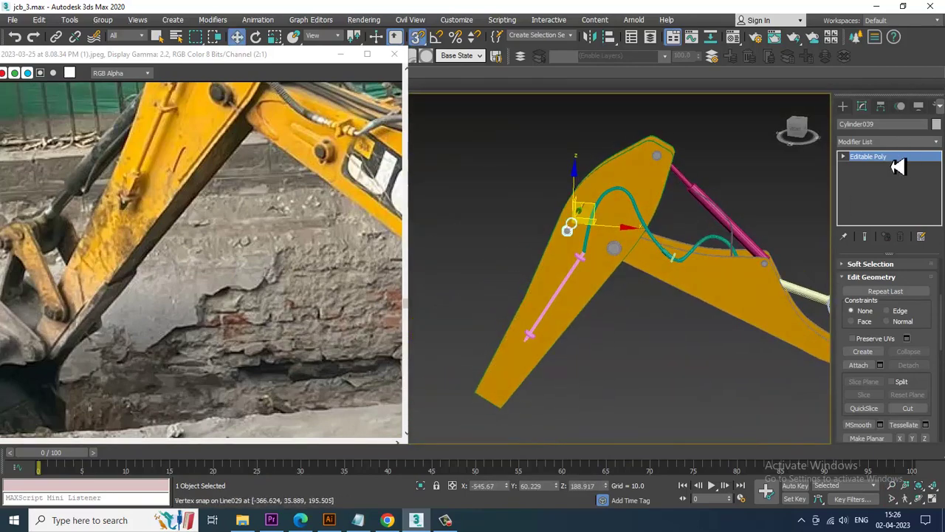
key("1")
left_click_drag(218, 59, 199, 111)
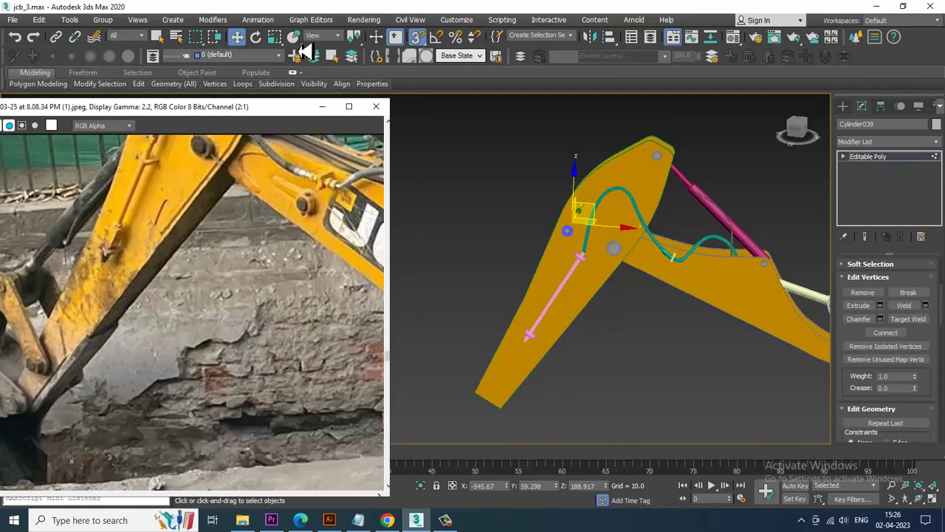
middle_click_drag(531, 251, 634, 204, "alt")
left_click(717, 204)
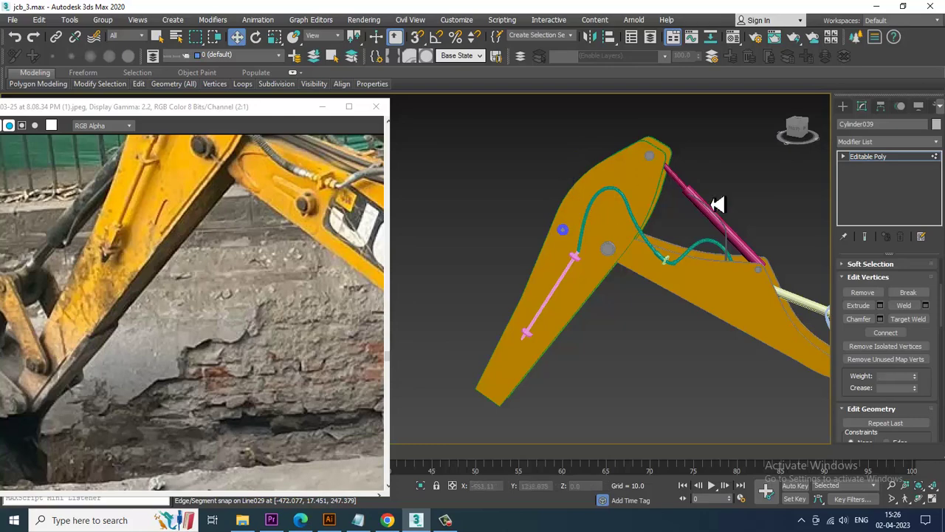
left_click(906, 159)
Compare the dipper arm with the reference photo and move its far side plate outward along Y to 59.218
left_click(634, 169)
middle_click_drag(635, 169, 874, 236, "alt")
middle_click_drag(9, 312, 88, 284)
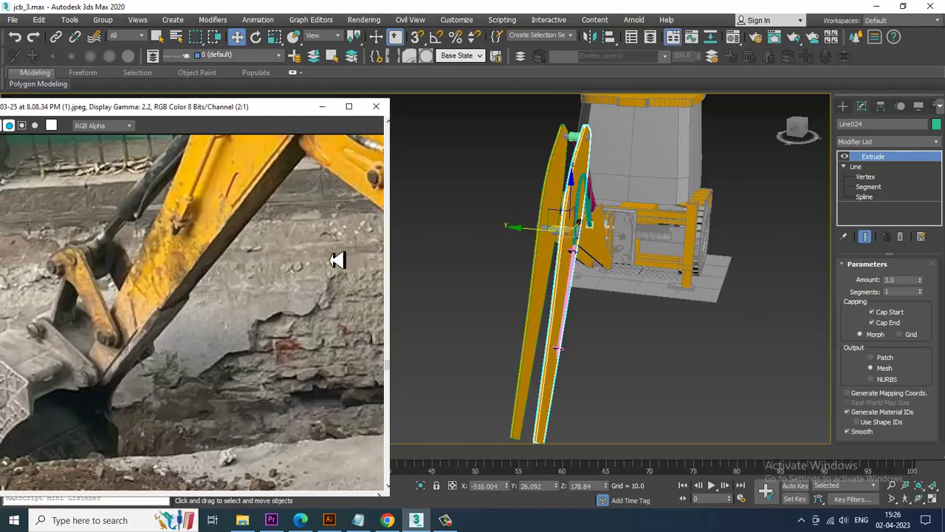
middle_click_drag(335, 259, 228, 342)
middle_click_drag(562, 253, 489, 310, "alt")
left_click(514, 277)
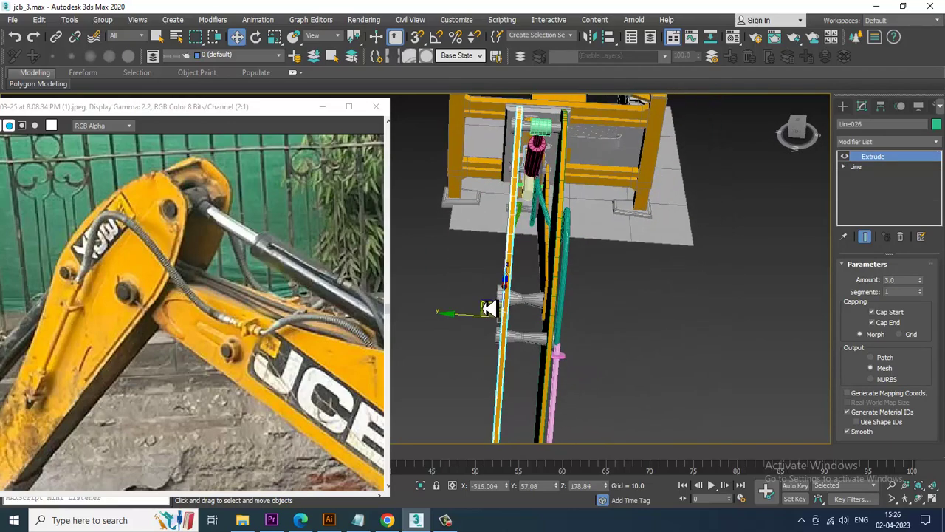
left_click_drag(475, 326, 471, 325)
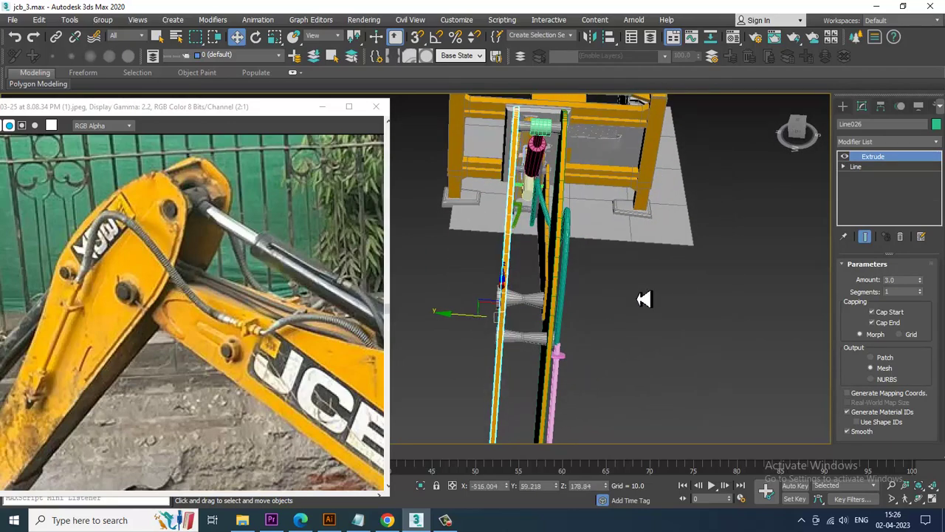
key("z")
middle_click_drag(640, 285, 581, 216, "alt")
Convert both side plates of the dipper arm to Editable Poly
left_click(580, 217)
left_click(553, 222)
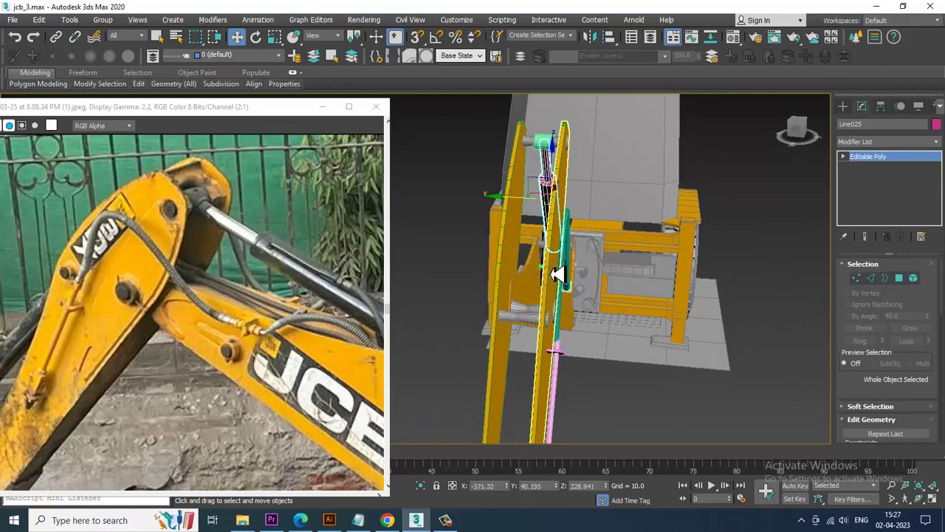
left_click(585, 286)
middle_click_drag(584, 286, 606, 298, "alt")
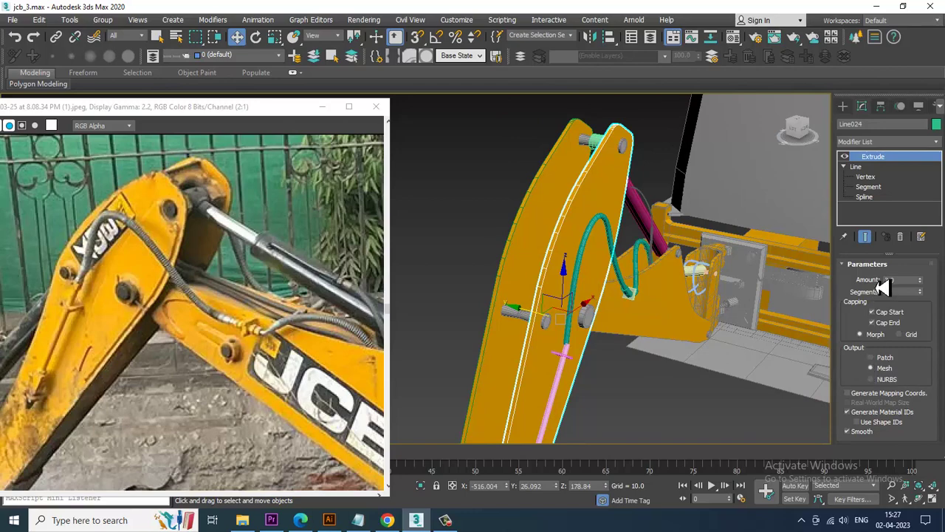
left_click(883, 265)
left_click(646, 391)
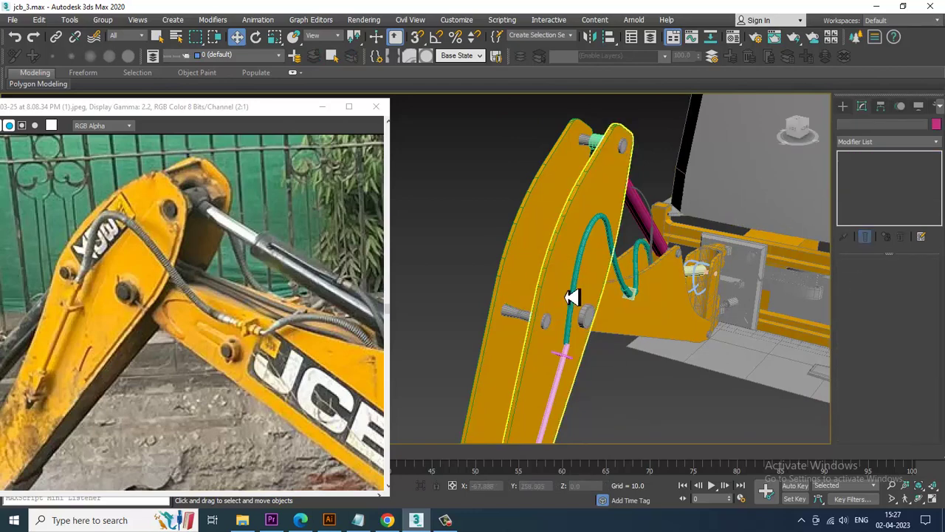
left_click(566, 295)
left_click(517, 261, "ctrl")
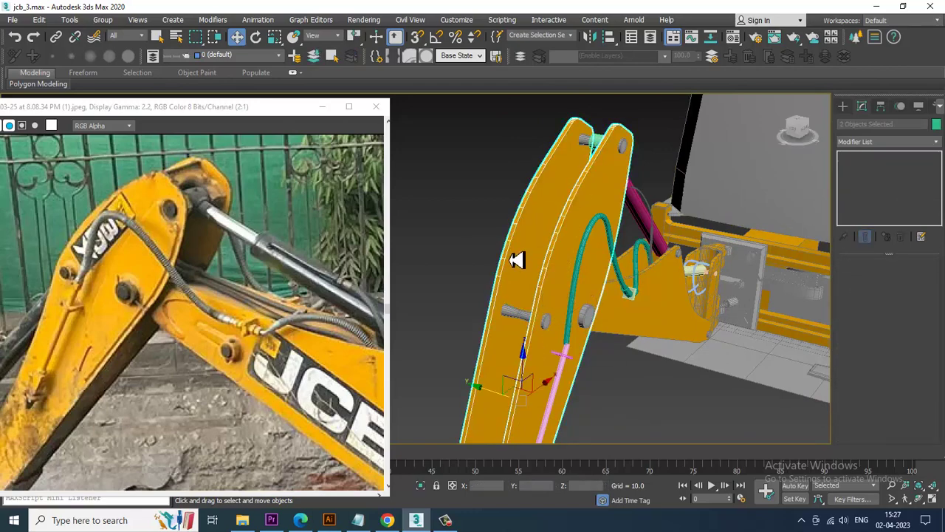
right_click(513, 259)
mouse_move(562, 369)
left_click(689, 381)
Attach the dipper arm's far side plate to the near one so both form one object
left_click(555, 287)
scroll(882, 297, "down", 3)
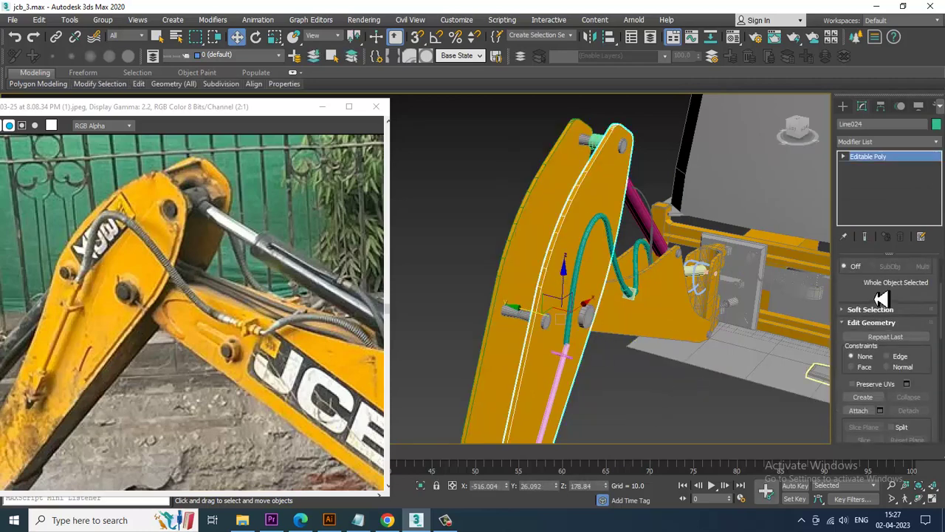
left_click(858, 399)
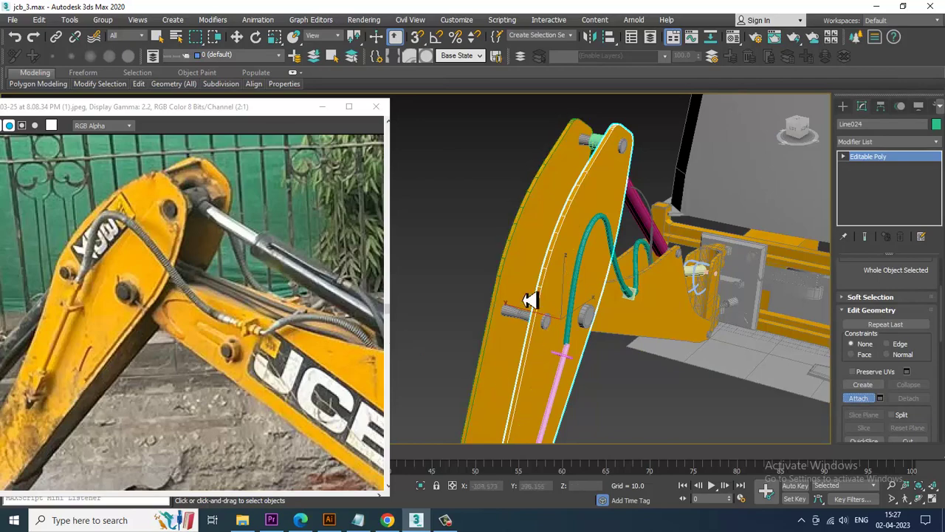
left_click(539, 264)
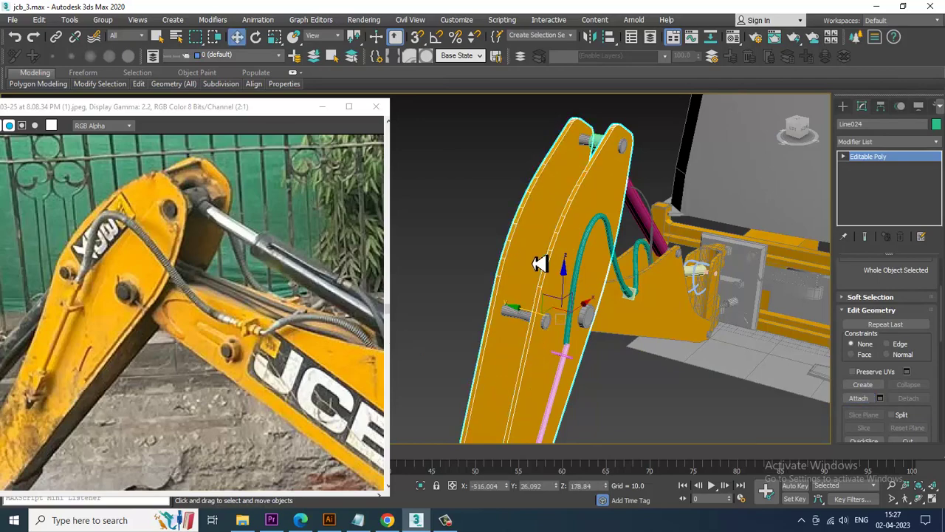
Isolate the merged dipper arm plates, inspect them from the side, and end the isolation
key("alt+q")
middle_click_drag(628, 268, 712, 242, "alt")
right_click(712, 242)
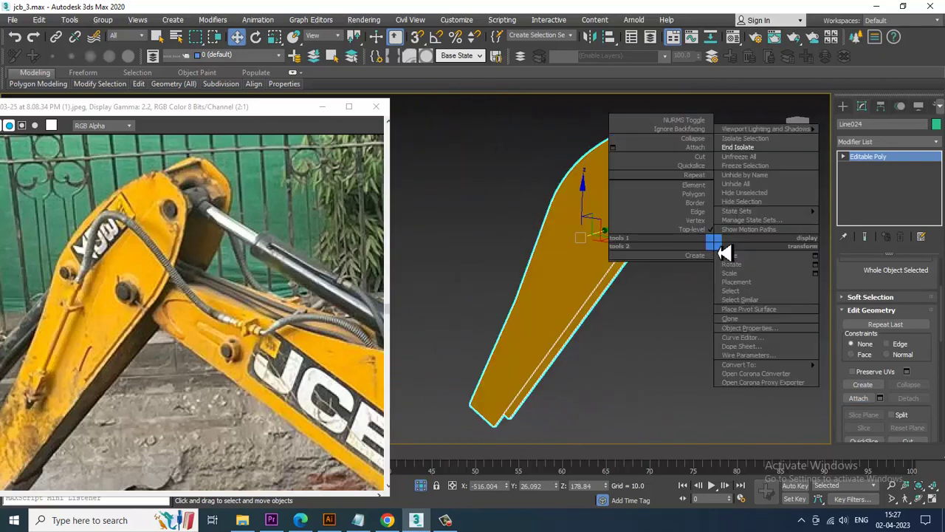
left_click(738, 148)
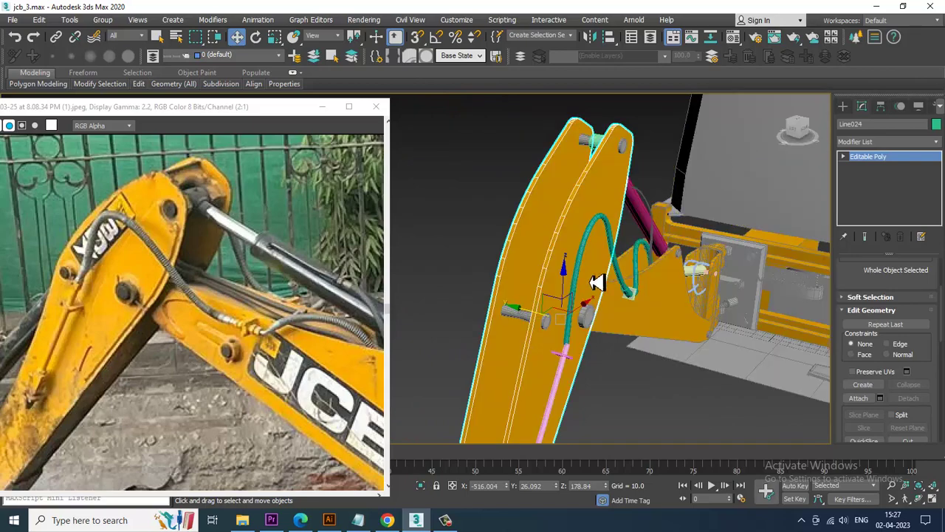
Convert both side plates of the boom to Editable Poly
scroll(596, 283, "up", 4)
middle_click_drag(601, 312, 645, 308, "alt")
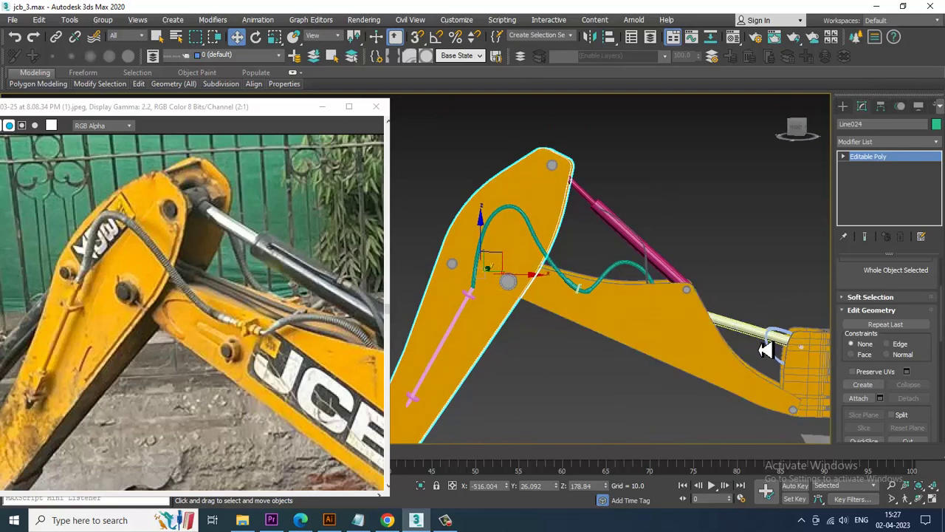
middle_click_drag(723, 316, 514, 372, "alt")
left_click(544, 372)
scroll(539, 355, "up", 3)
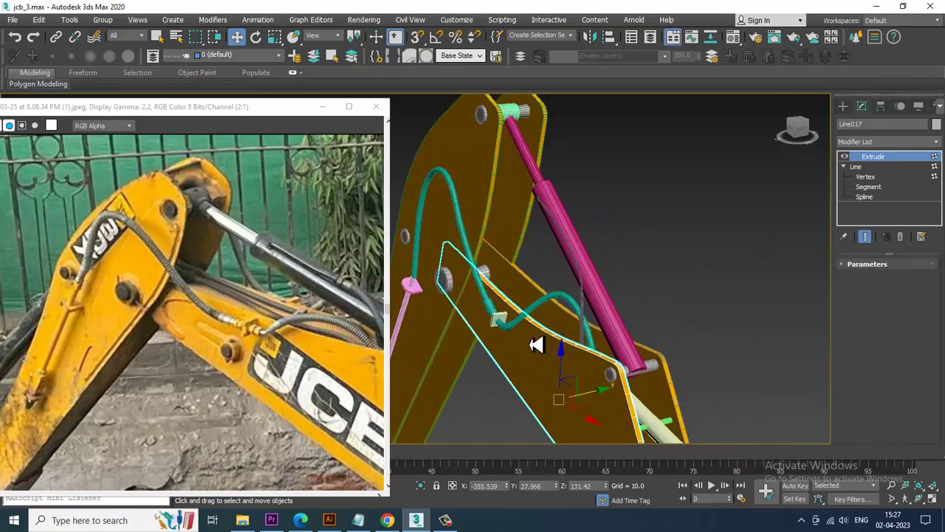
middle_click_drag(529, 308, 555, 322, "alt")
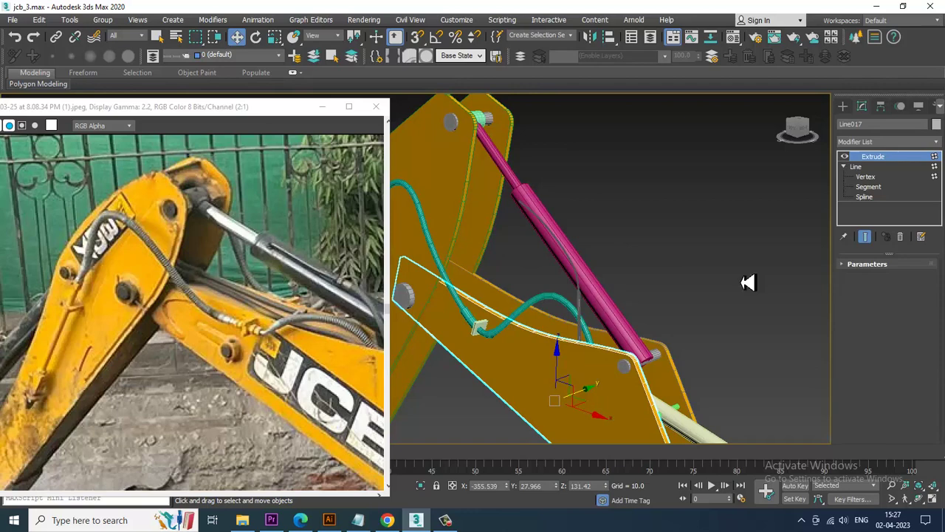
left_click(603, 342, "ctrl")
right_click(602, 342)
mouse_move(652, 458)
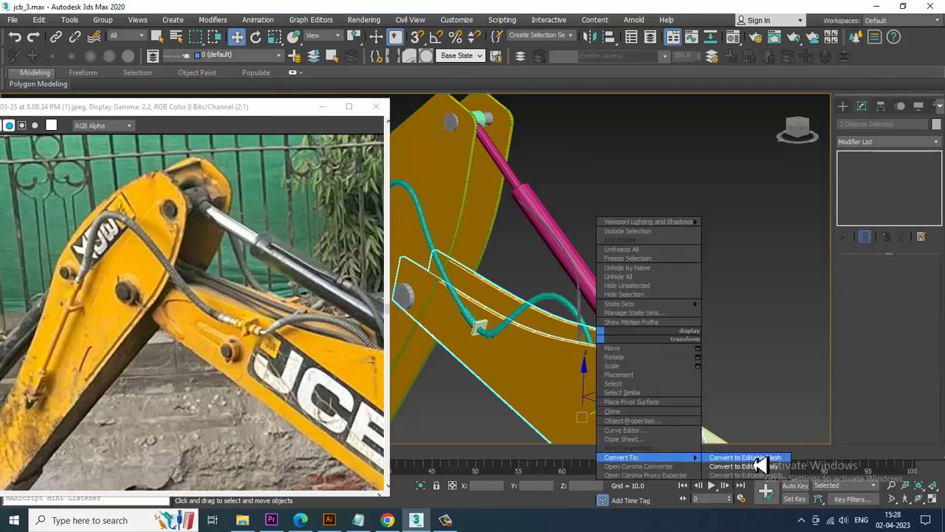
left_click(761, 467)
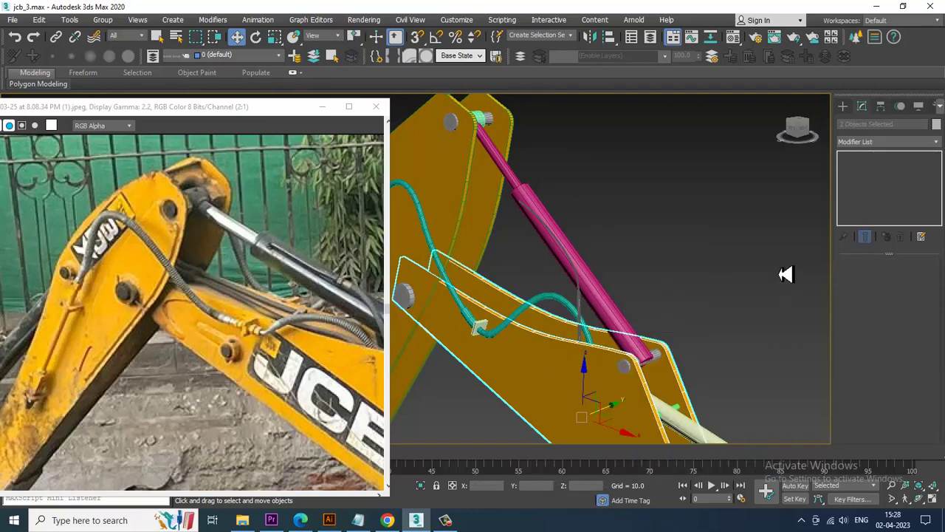
Attach the boom's far side plate to the near one
left_click(585, 405)
scroll(882, 325, "down", 2)
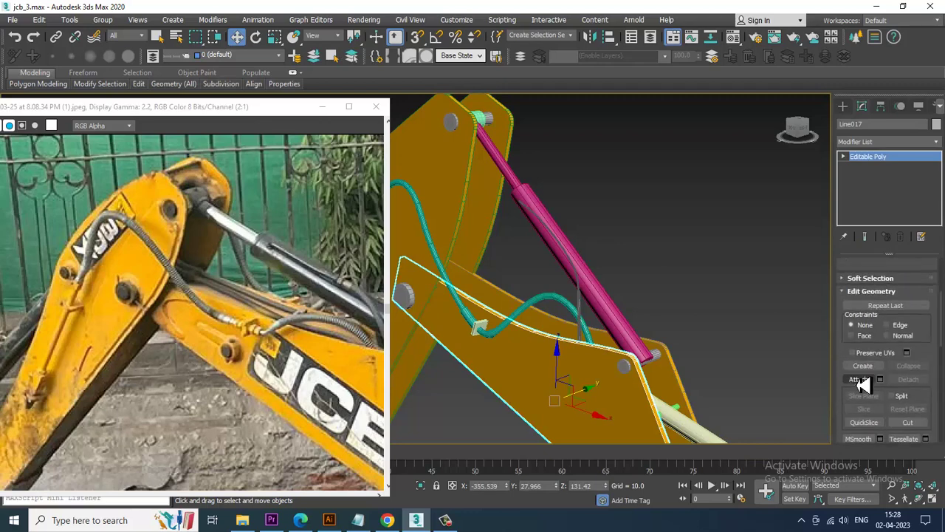
left_click(859, 379)
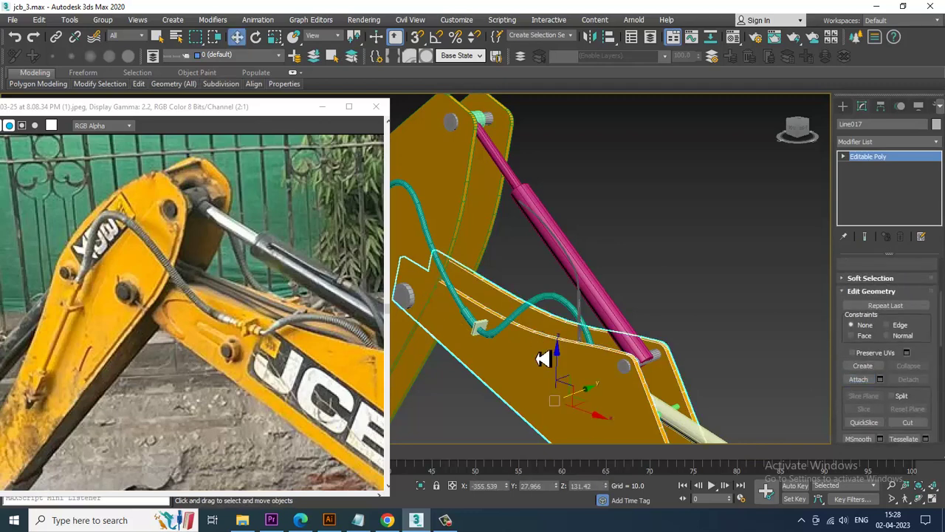
key("alt+q")
scroll(614, 322, "down", 3)
middle_click_drag(517, 281, 616, 317)
middle_click_drag(546, 296, 553, 268, "alt")
key("4")
left_click(624, 295)
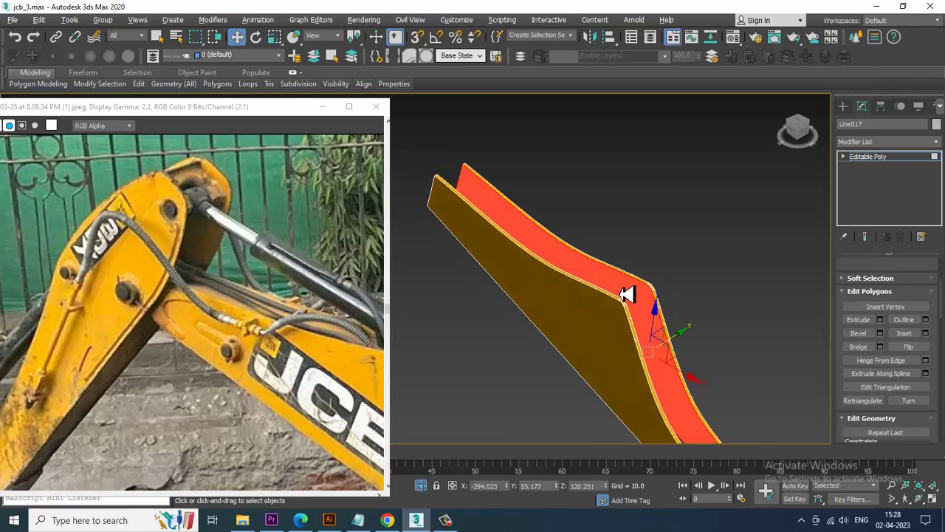
middle_click_drag(568, 320, 582, 302, "alt")
left_click(910, 157)
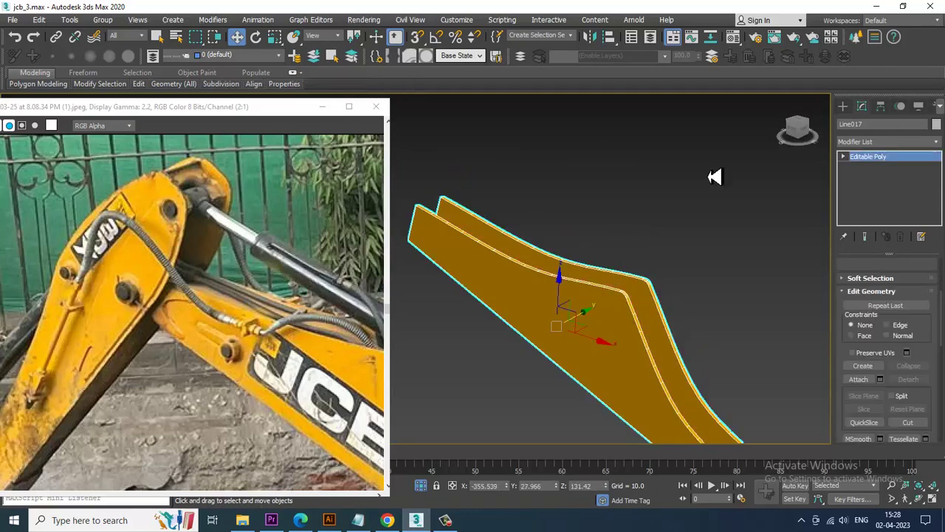
right_click(701, 158)
left_click(746, 71)
Bridge the facing inner polygons of the dipper arm's two side plates, and leave polygon editing
middle_click_drag(553, 289, 708, 376, "alt")
left_click(481, 231)
key("4")
left_click(500, 226)
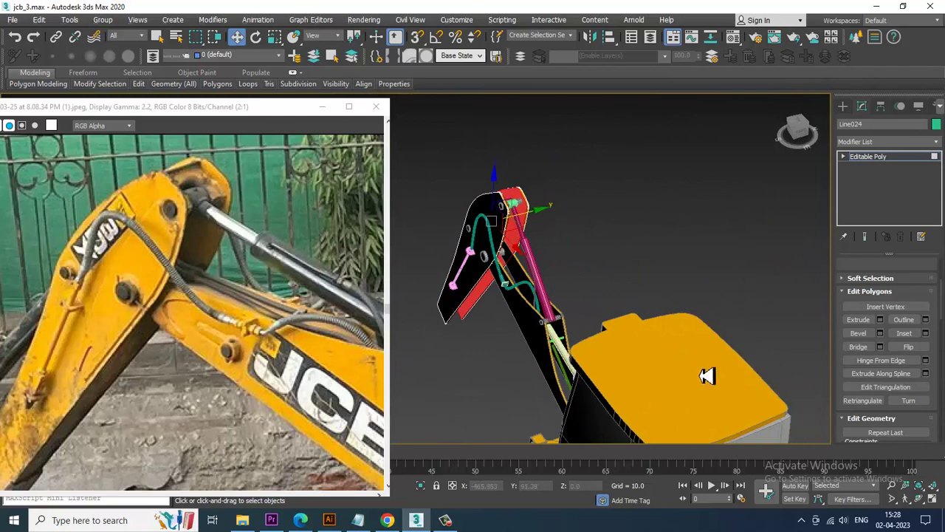
middle_click_drag(719, 322, 599, 246, "alt")
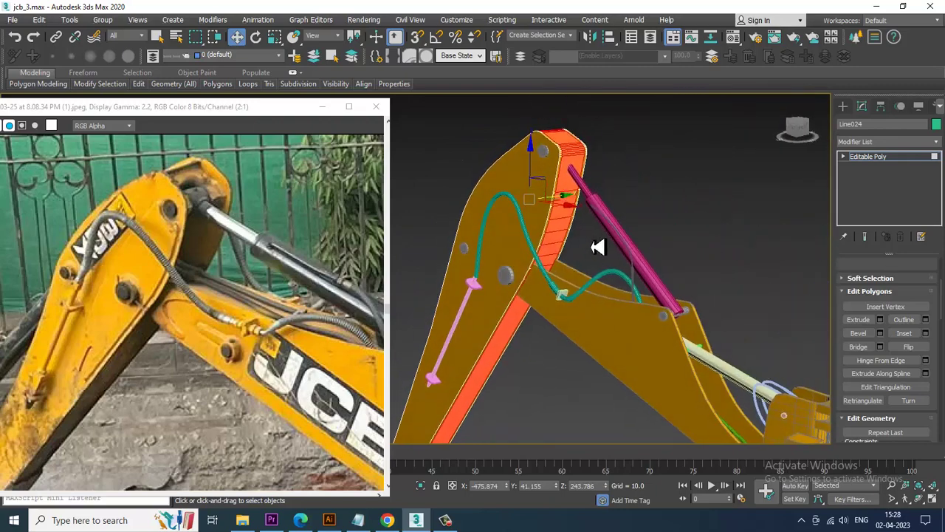
left_click(658, 186)
key("4")
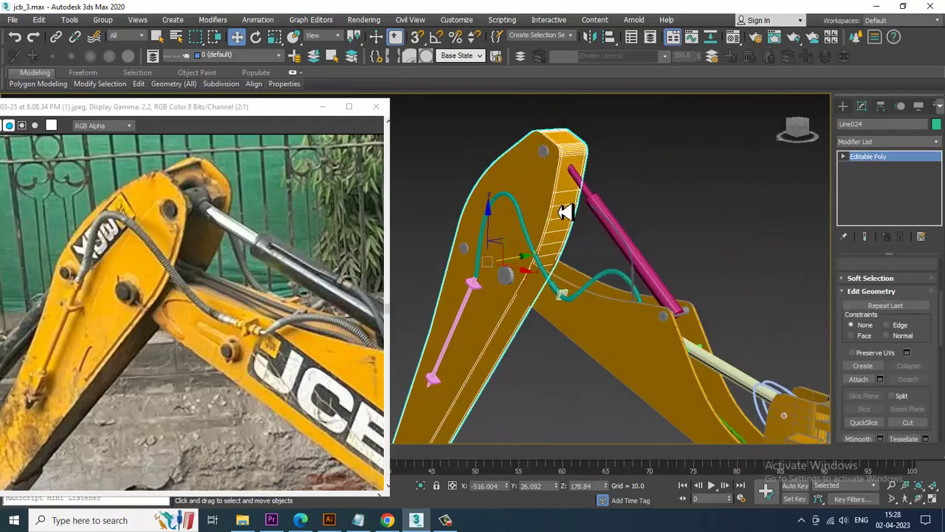
Select the bridged polygons that run over the dipper arm's upper end and along its outer curved edge
middle_click_drag(566, 211, 551, 227, "alt")
scroll(550, 226, "up", 3)
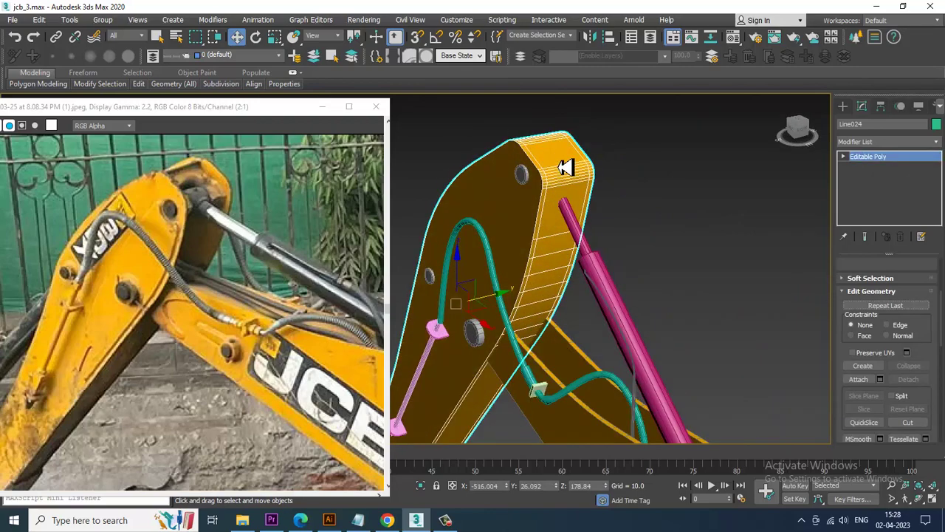
key("4")
left_click(565, 167)
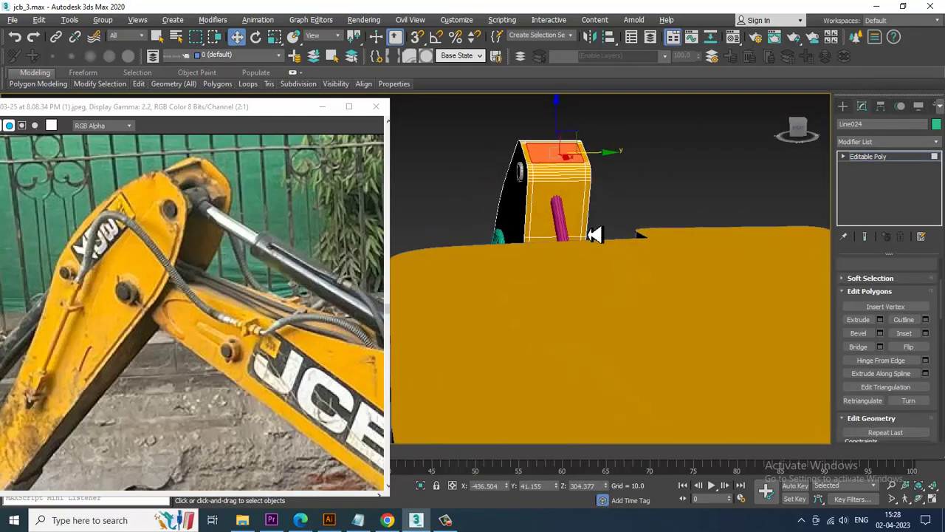
key("alt+w")
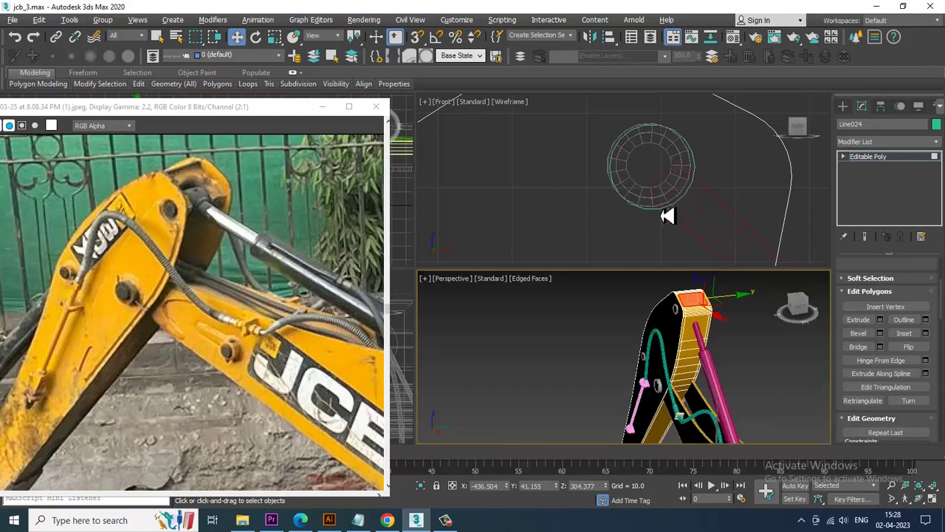
key("alt+w")
scroll(553, 243, "up", 3)
scroll(546, 239, "down", 3)
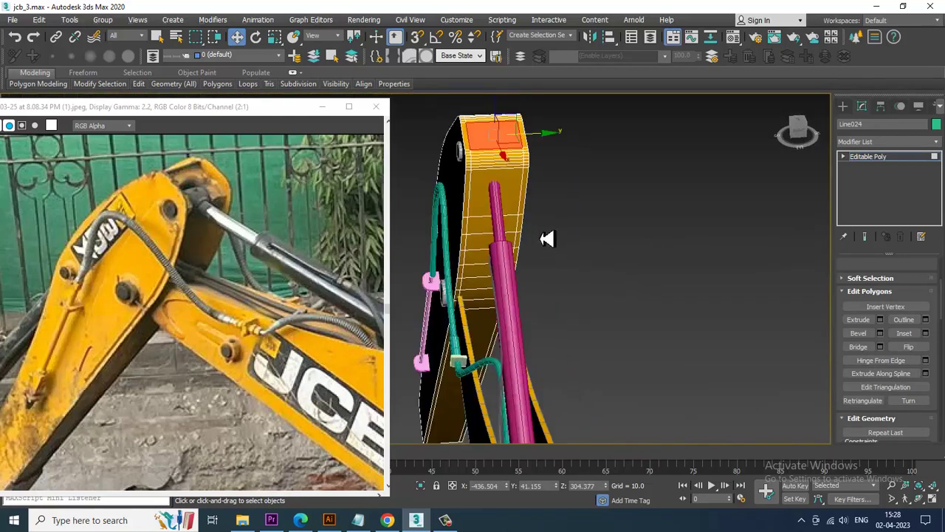
middle_click_drag(546, 238, 562, 255, "alt")
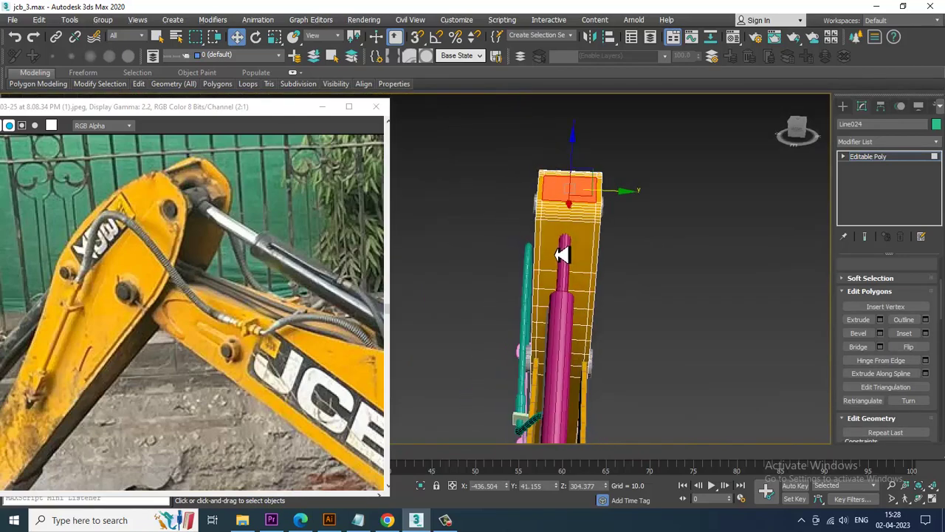
left_click(593, 308, "shift")
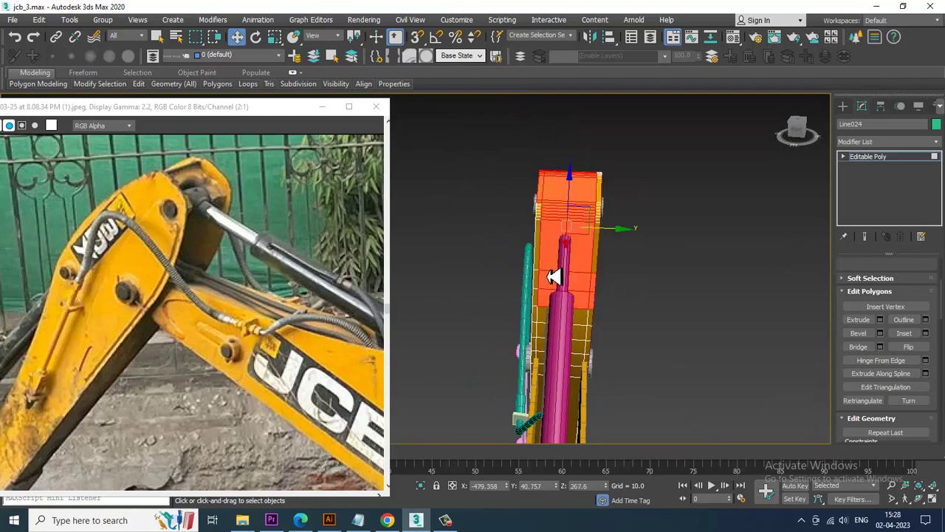
Deselect the side plates' rim polygons along the dipper arm, keeping only the polygons that span between the two plates
middle_click_drag(554, 276, 615, 252, "alt")
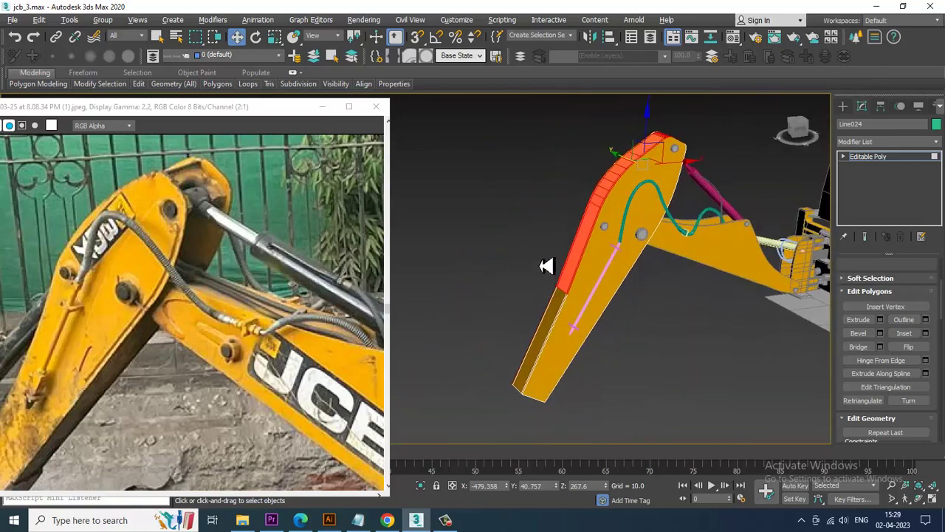
left_click_drag(545, 266, 612, 323, "alt")
middle_click_drag(610, 192, 666, 155, "alt")
scroll(612, 184, "up", 3)
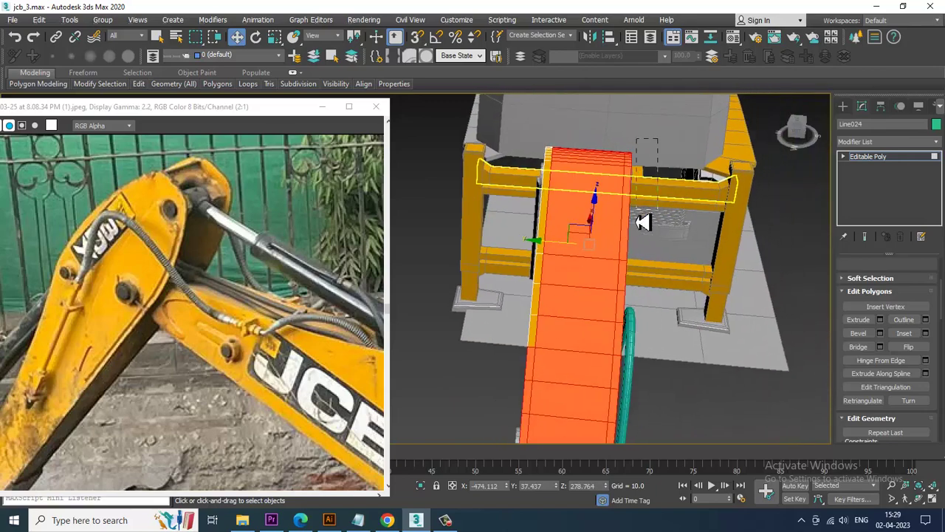
scroll(635, 225, "up", 3)
scroll(629, 253, "down", 3)
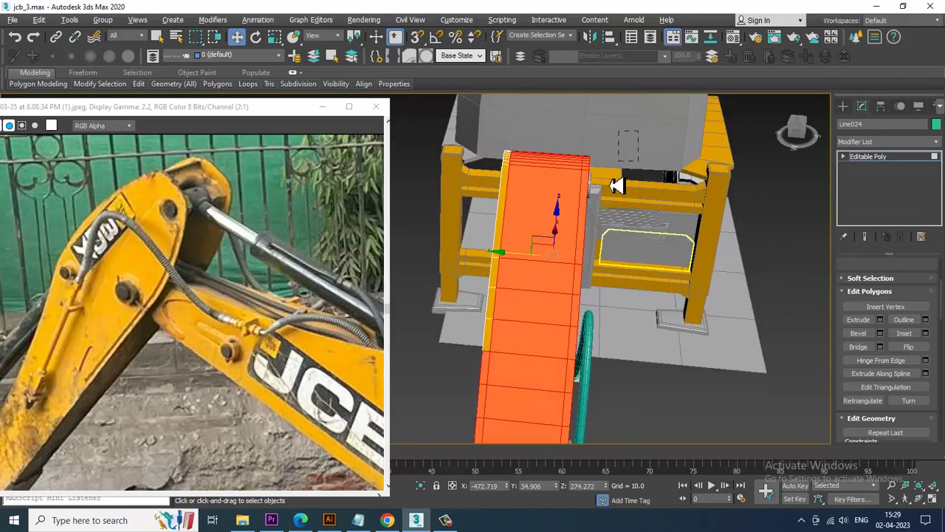
middle_click_drag(617, 249, 648, 166)
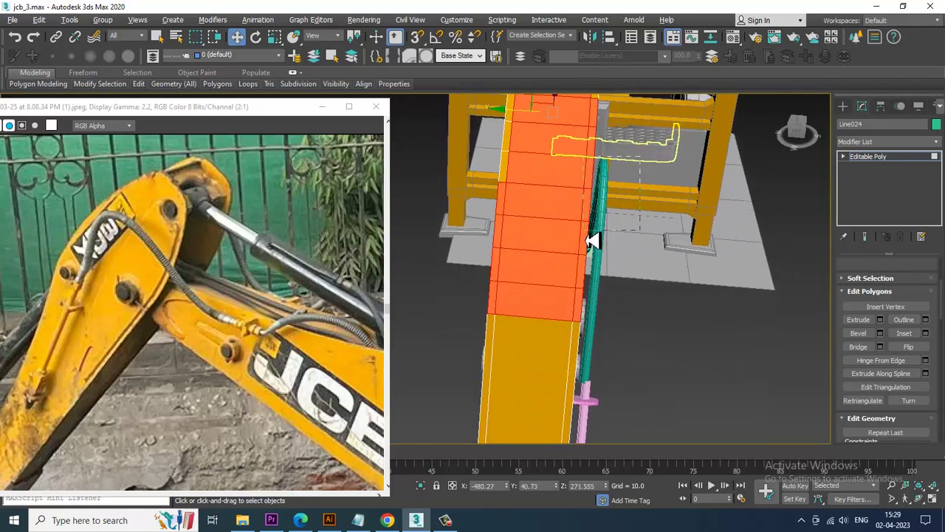
middle_click_drag(596, 241, 561, 269, "alt")
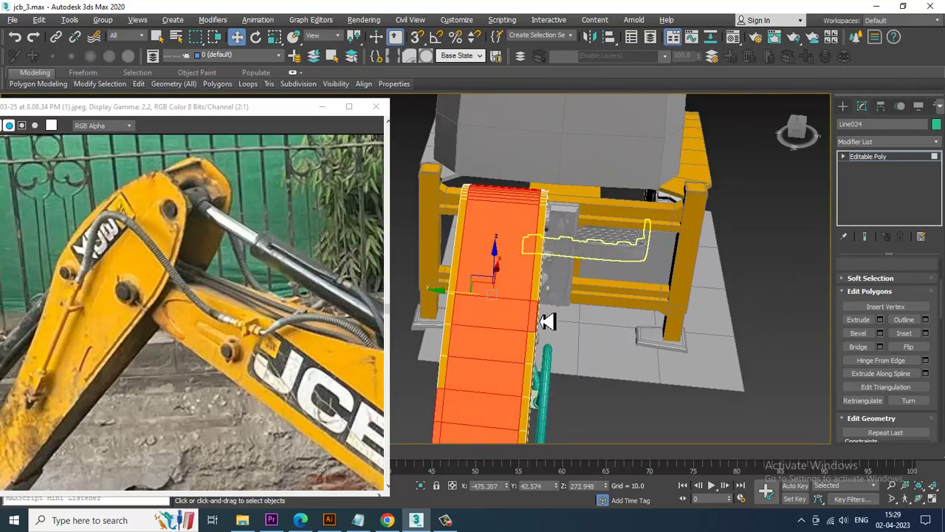
middle_click_drag(543, 328, 563, 235, "alt")
scroll(557, 222, "up", 6)
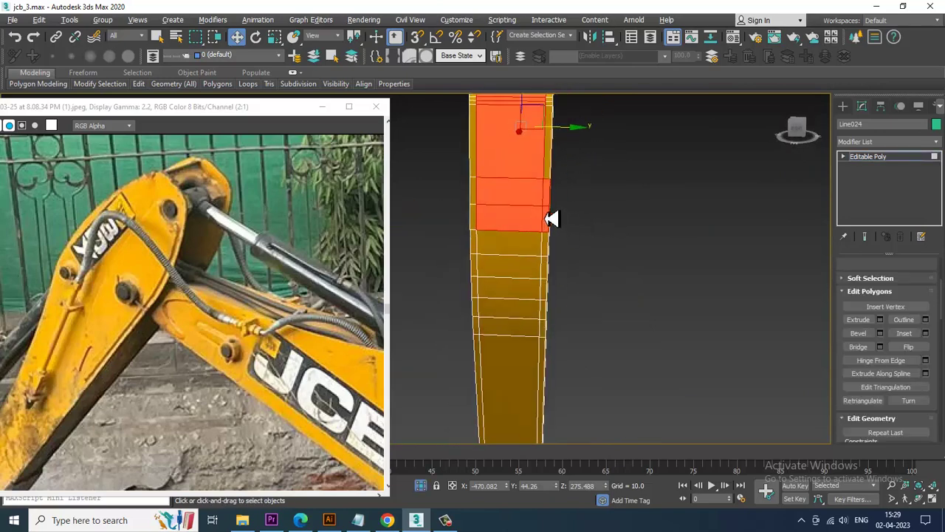
scroll(550, 281, "down", 4)
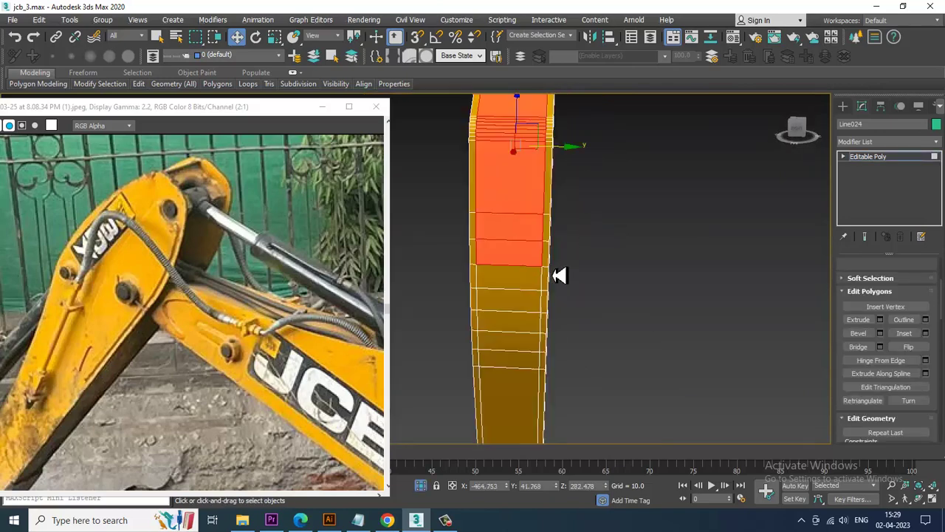
Delete the selected spanning polygons over the dipper arm's upper end and outer curved edge
middle_click_drag(559, 274, 751, 264, "alt")
scroll(467, 261, "up", 4)
right_click(751, 263)
left_click(787, 158)
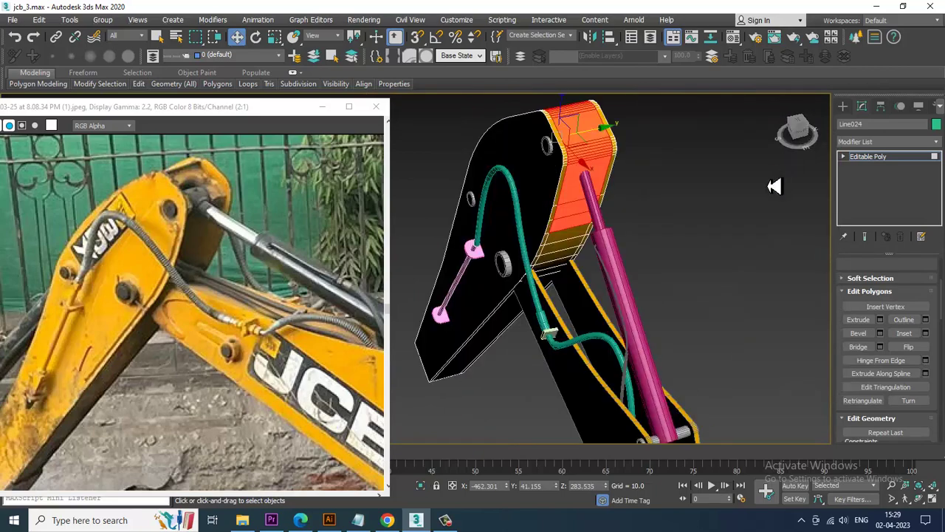
left_click(646, 198)
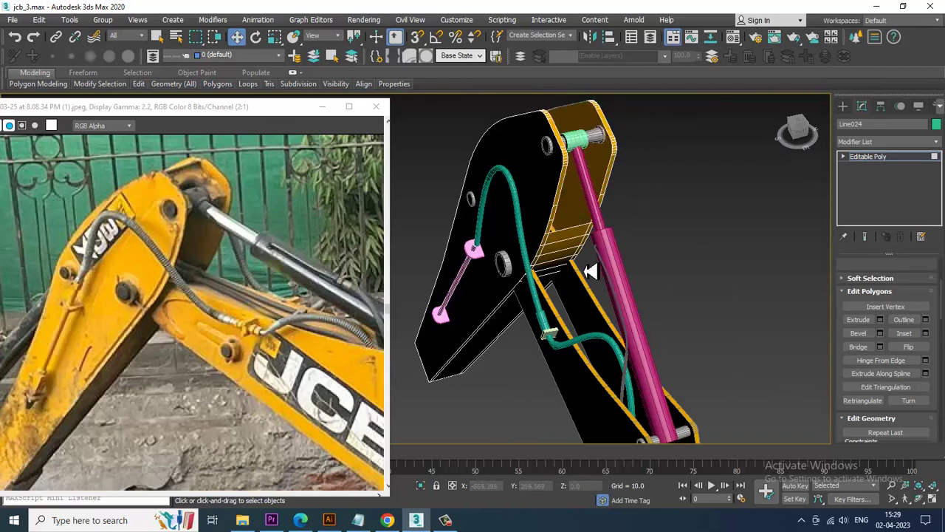
Select and delete the leftover bridged polygons on the dipper arm's cylinder-facing side
scroll(591, 271, "up", 5)
scroll(597, 255, "down", 5)
scroll(581, 236, "up", 3)
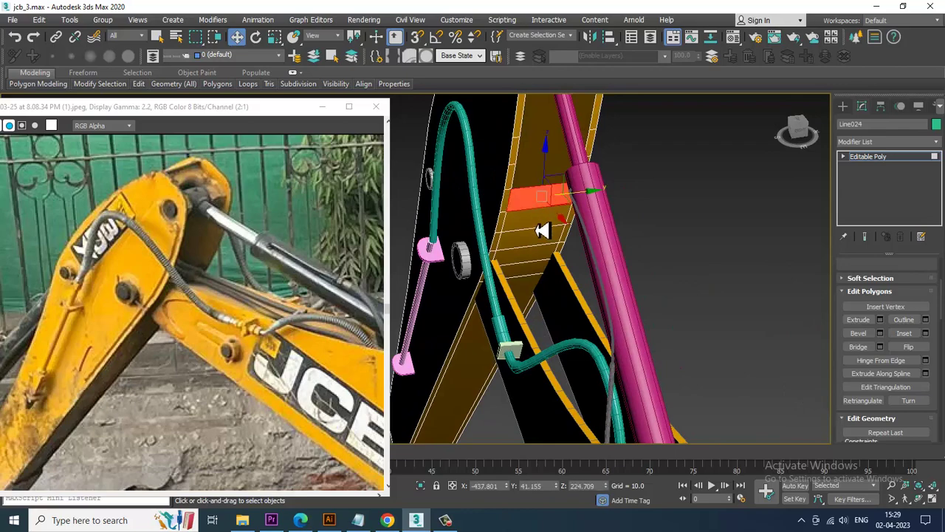
middle_click_drag(528, 277, 600, 257, "alt")
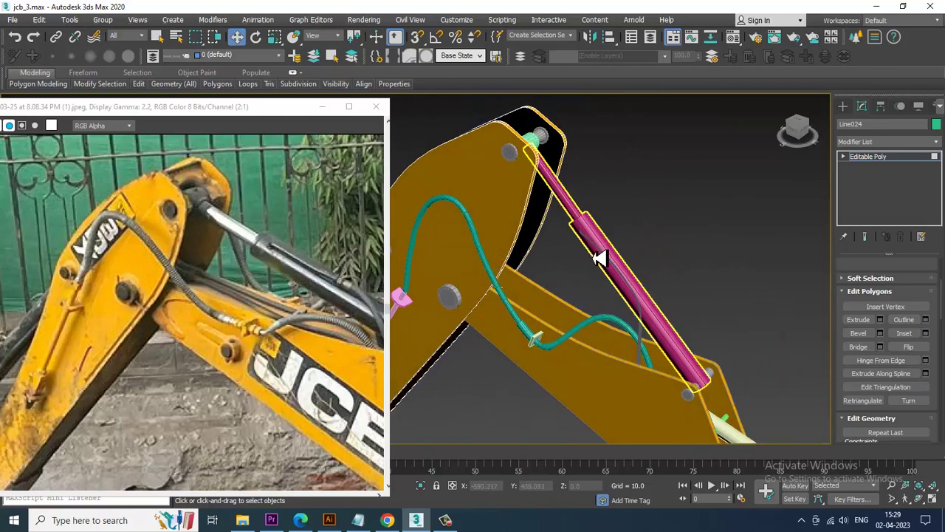
middle_click_drag(569, 186, 646, 225, "alt")
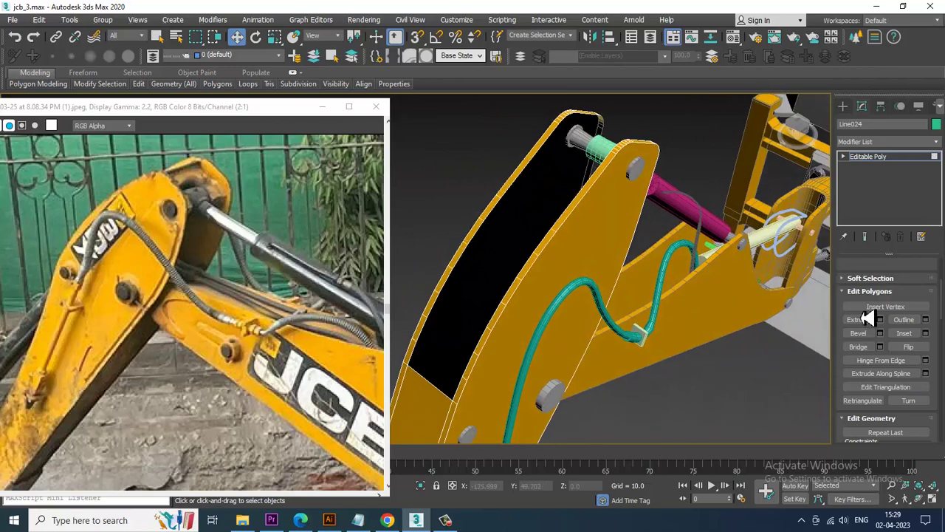
Select the facing edges of the two dipper arm plates along the open outer curve and try to bridge them
middle_click_drag(637, 355, 591, 234, "alt")
left_click(507, 216)
key("2")
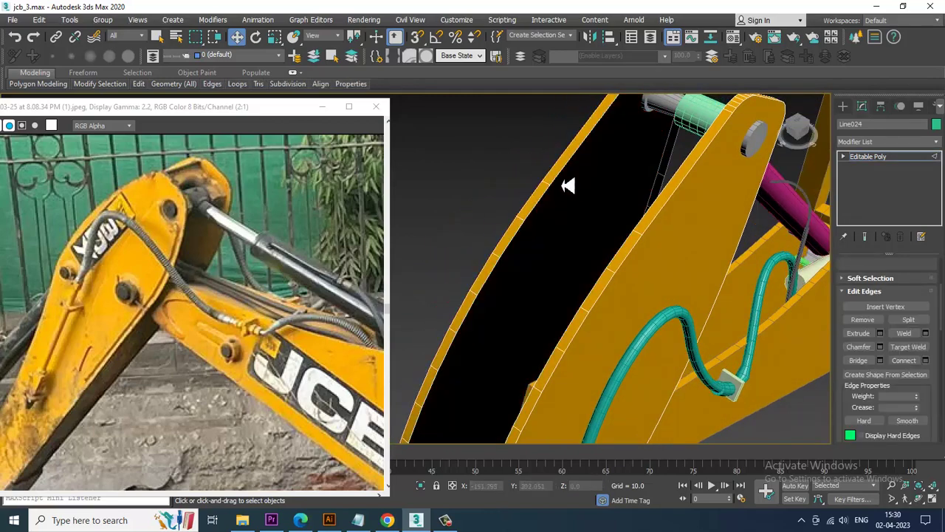
middle_click_drag(567, 183, 691, 281, "alt")
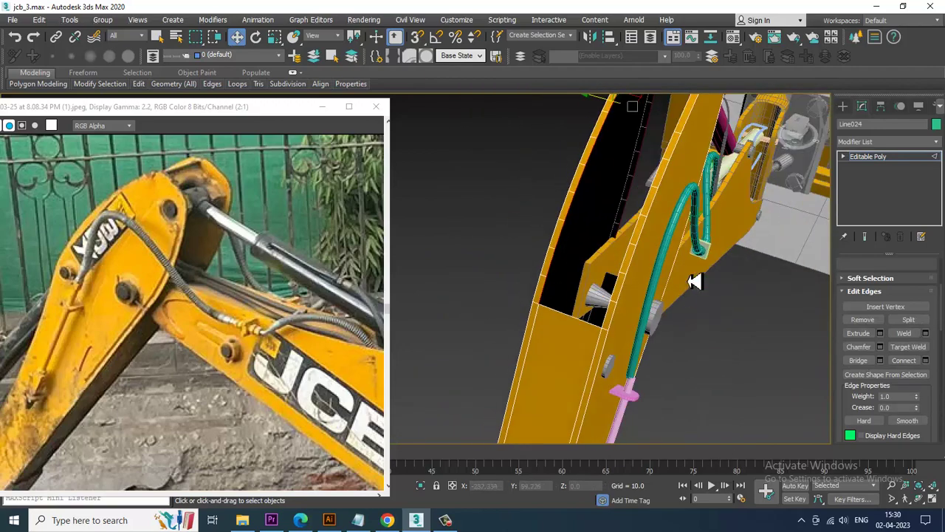
left_click(867, 363)
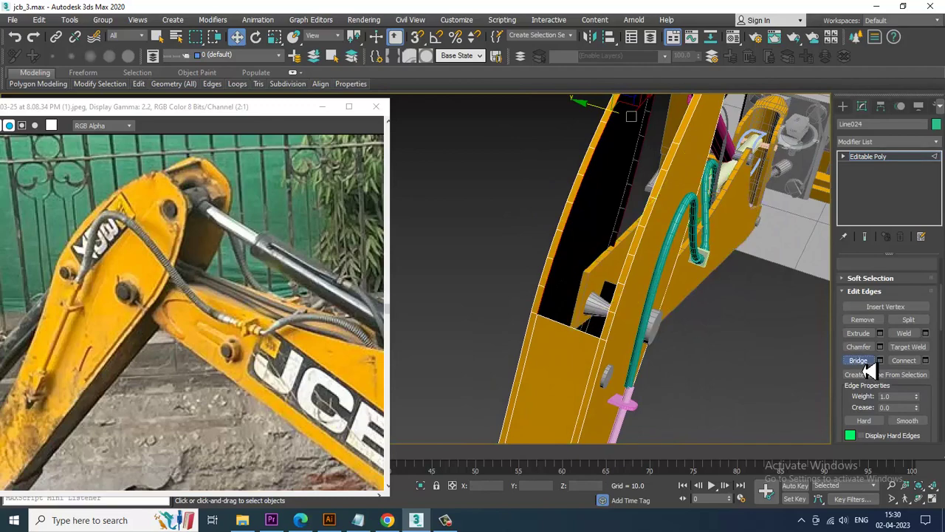
Isolate the dipper arm, select the far plate's inner edges along the outer curve, and extrude them toward the near plate
key("alt+q")
middle_click_drag(507, 247, 542, 264, "alt")
middle_click_drag(493, 223, 496, 334, "alt")
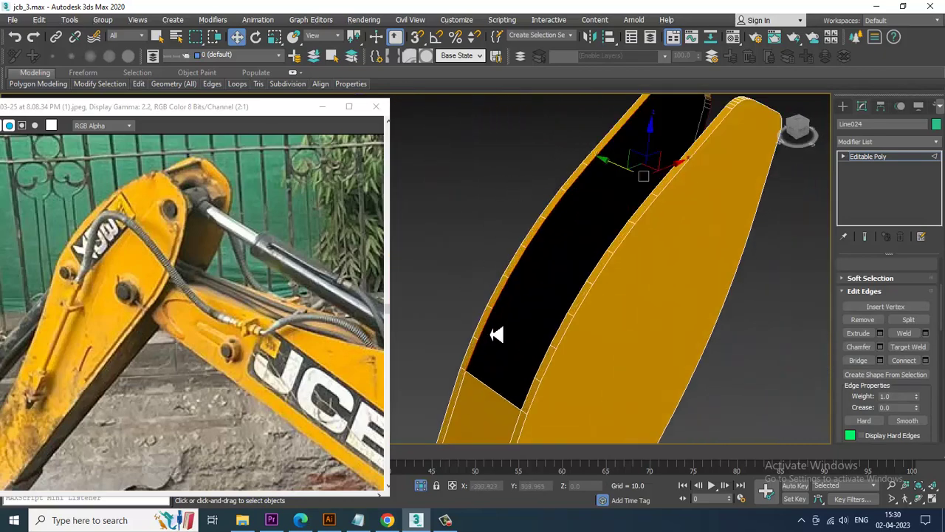
left_click(484, 338)
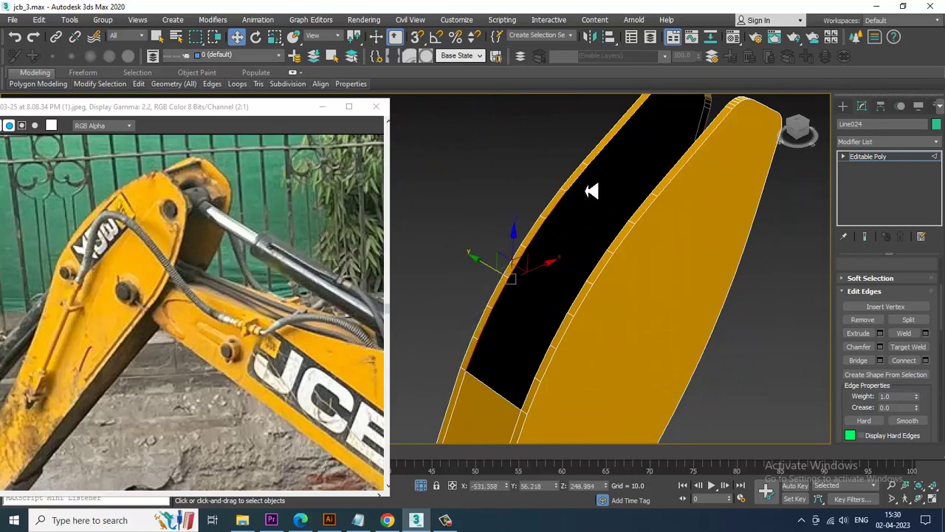
middle_click_drag(608, 156, 587, 169, "alt")
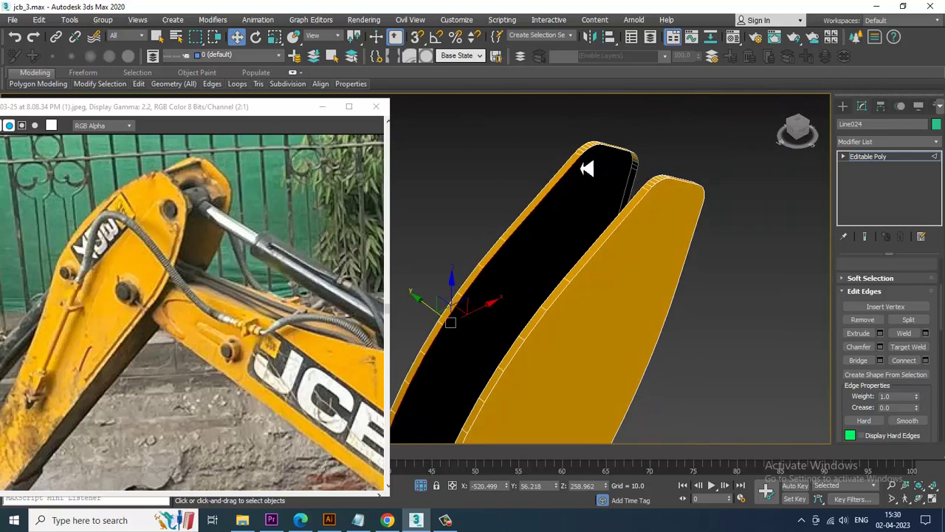
left_click_drag(479, 318, 701, 344, "shift")
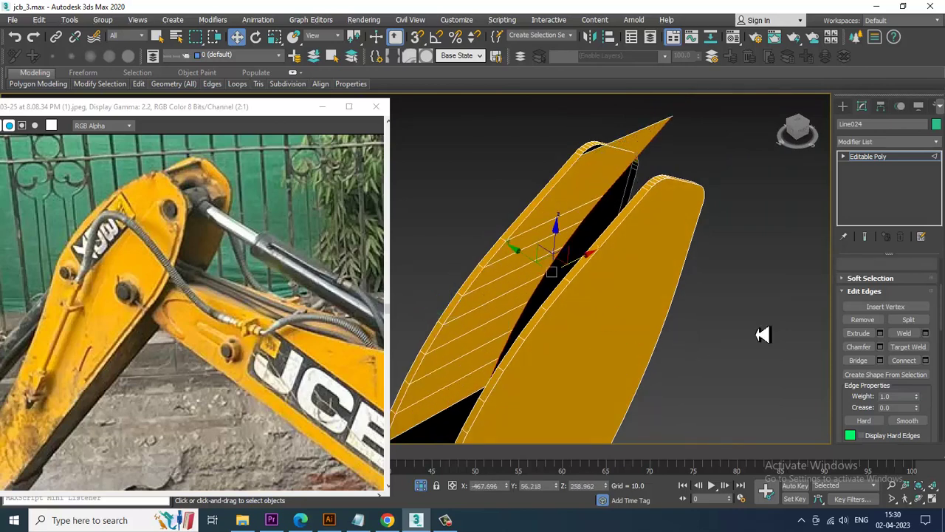
Undo the edge extrusion, the polygon deletions and the bridge between the dipper arm's plates, and show the whole model again
key("ctrl+z")
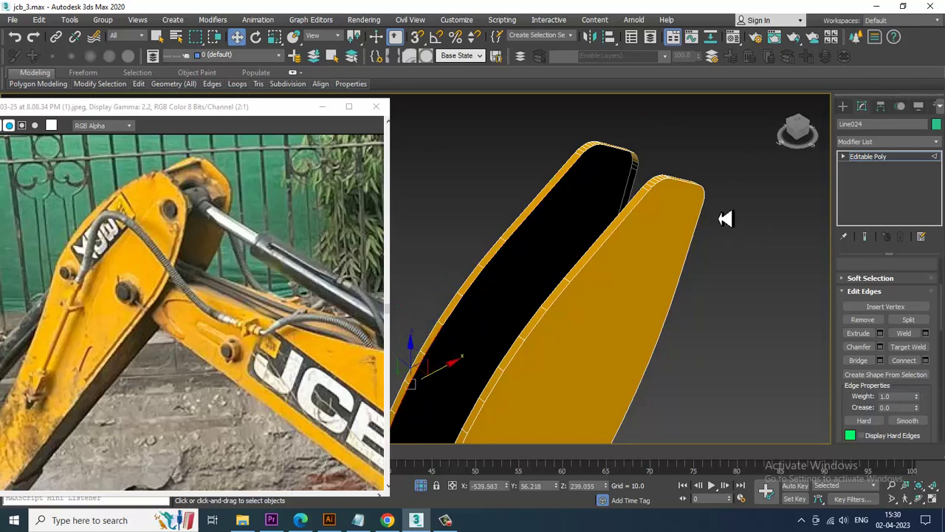
key("ctrl+z")
key("alt+q")
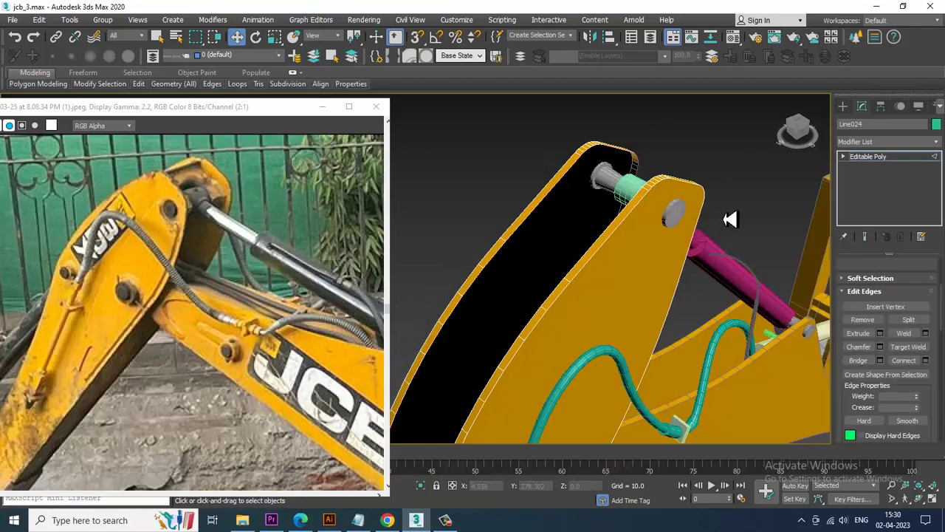
middle_click_drag(728, 222, 685, 257, "alt")
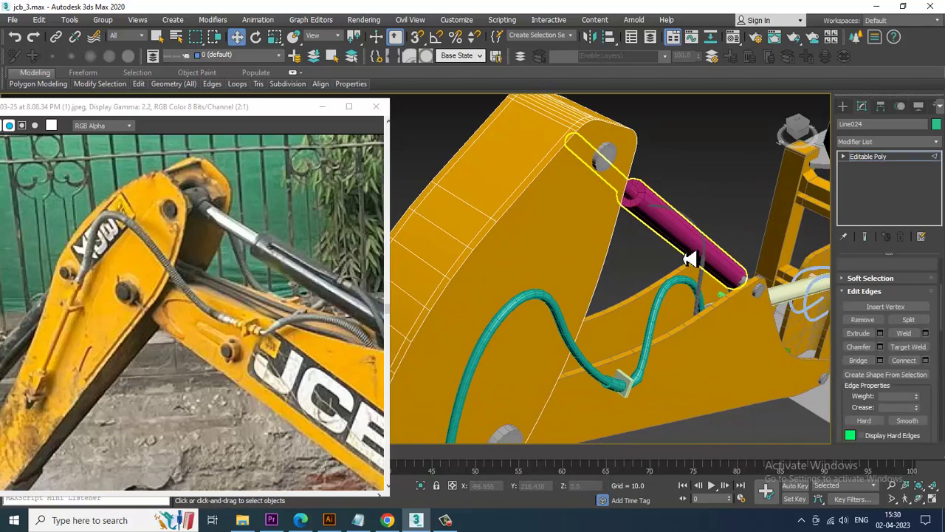
key("alt+q")
key("alt+q")
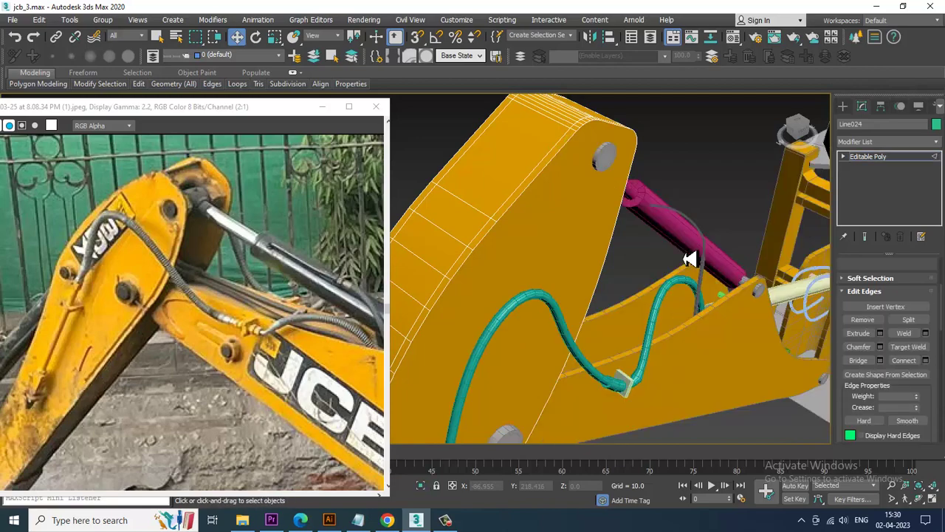
key("ctrl+z")
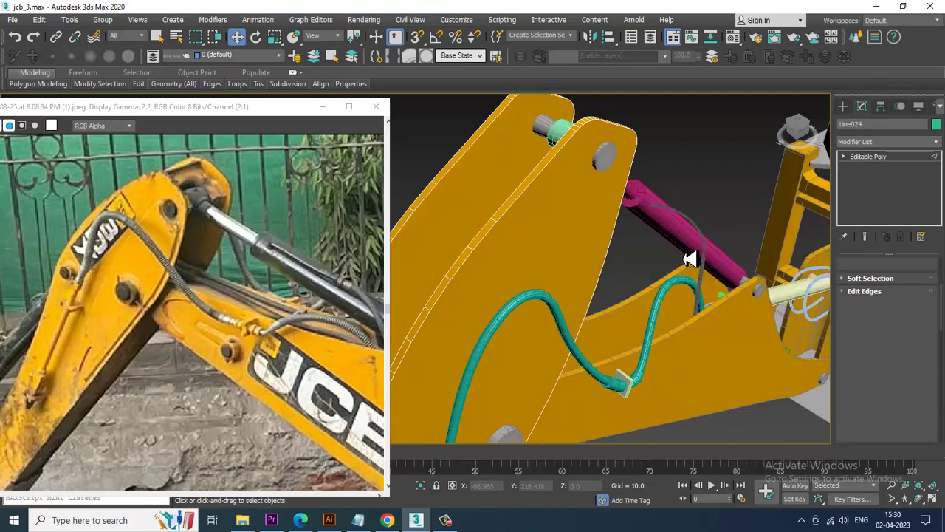
Leave edge editing and isolate the dipper arm's two side plates
middle_click_drag(676, 270, 604, 247, "alt")
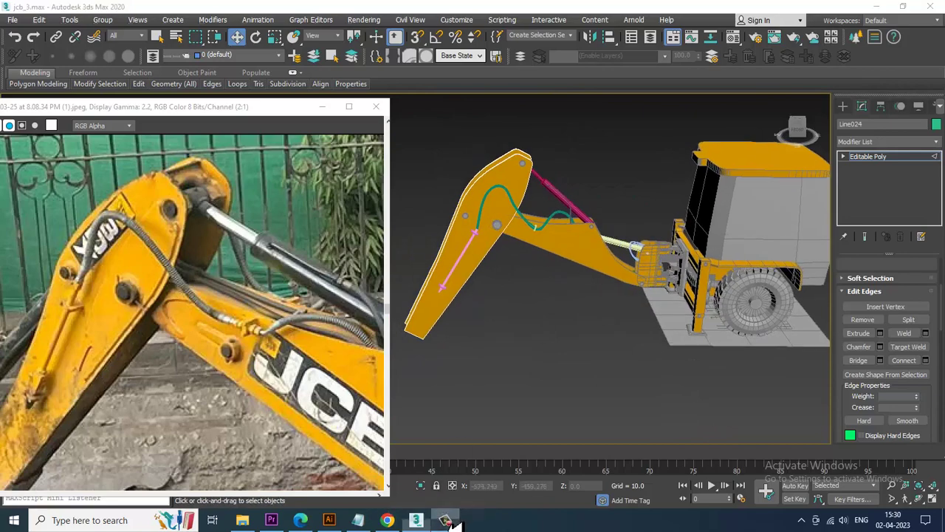
middle_click_drag(584, 347, 604, 293, "alt")
scroll(595, 274, "up", 2)
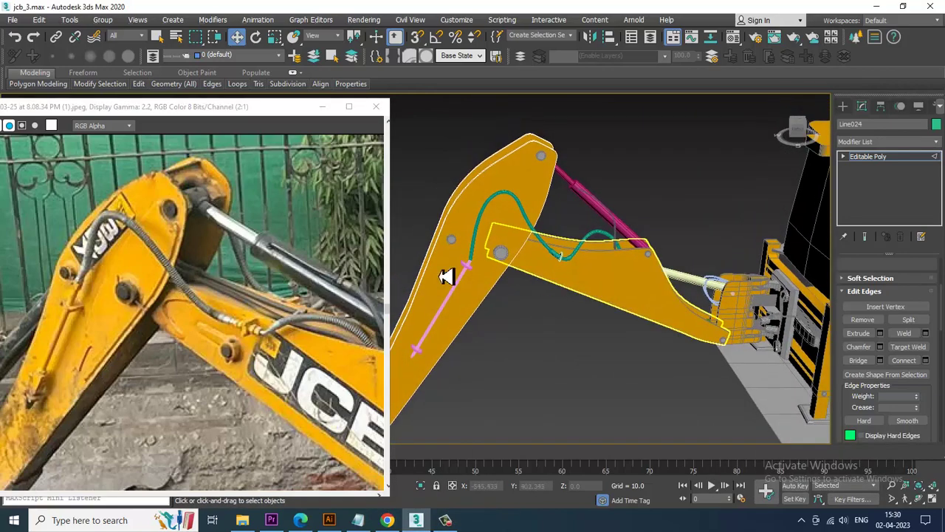
middle_click_drag(540, 276, 531, 251, "alt")
scroll(532, 251, "up", 2)
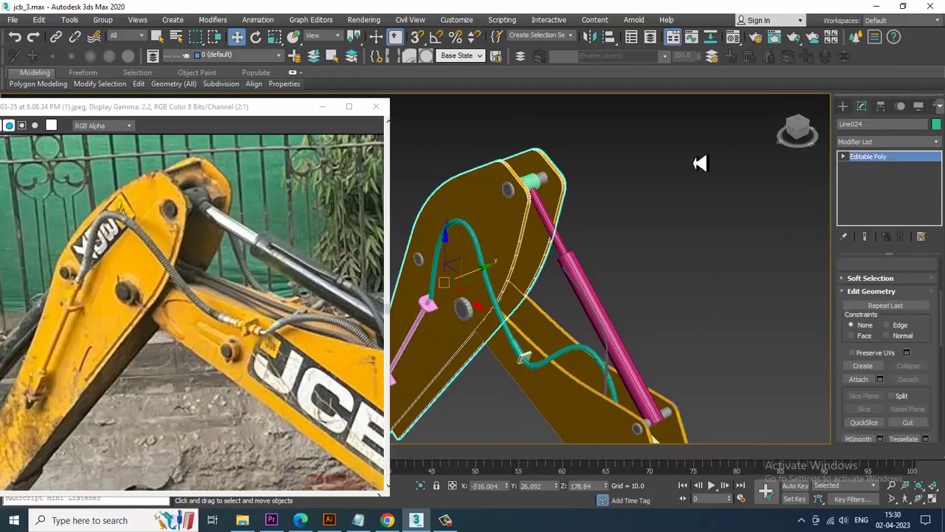
left_click(697, 161)
left_click(520, 220)
key("alt+q")
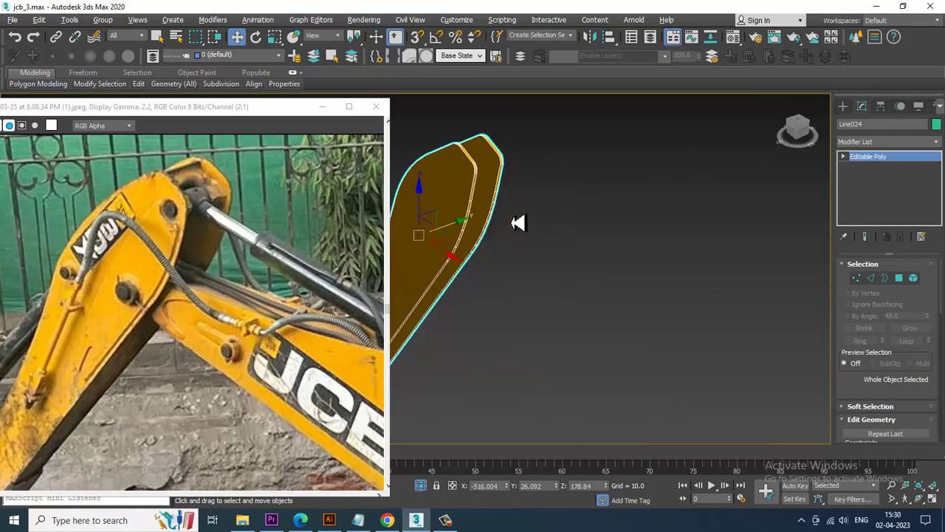
Cut a line across the far dipper arm plate's inner face, following the cylinder-side curved edge from the upper corner to the lower tip
middle_click_drag(517, 217, 525, 244, "alt")
middle_click_drag(525, 245, 491, 195, "alt")
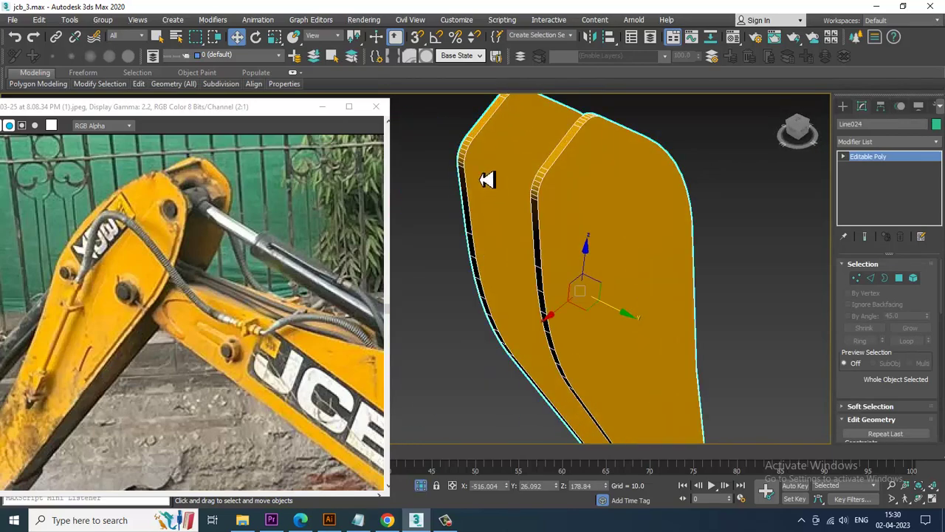
right_click(472, 158)
left_click(460, 94)
scroll(482, 181, "up", 2)
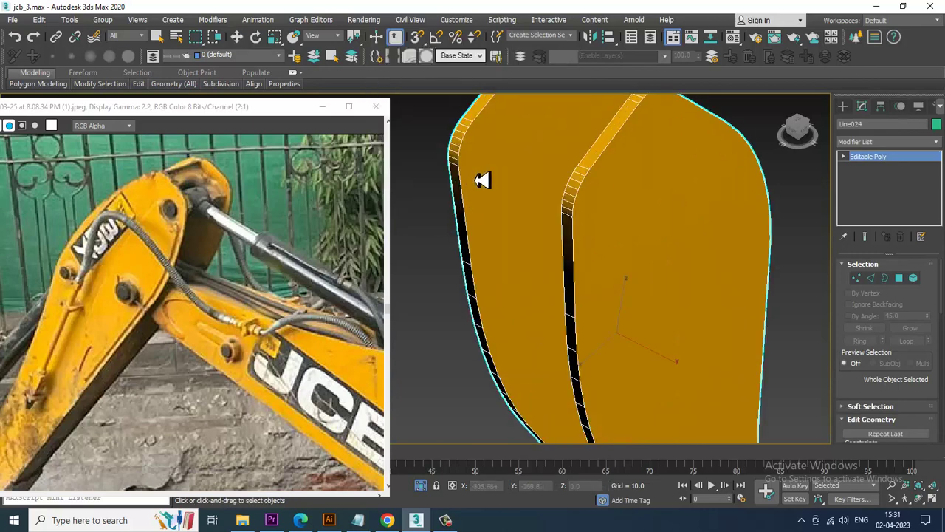
key("w")
right_click(502, 183)
left_click(472, 93)
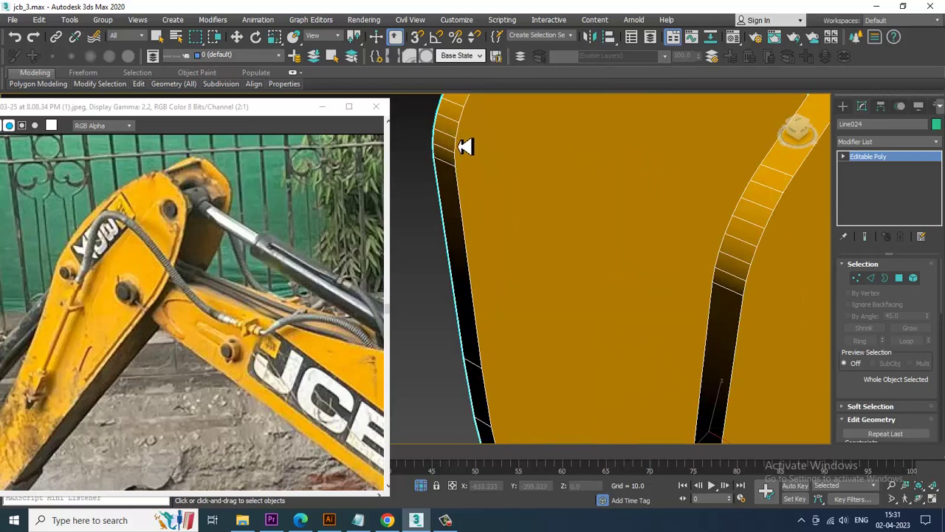
scroll(516, 266, "down", 5)
scroll(548, 290, "up", 5)
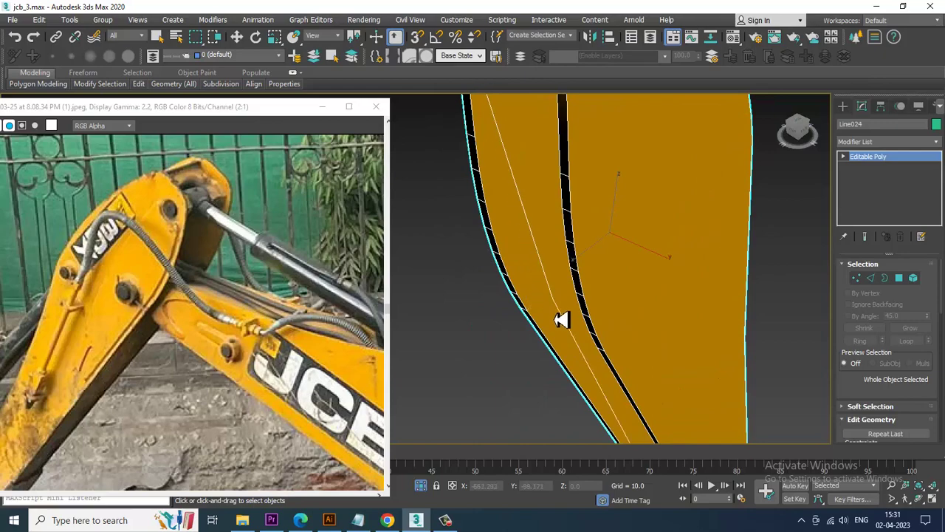
scroll(591, 295, "down", 5)
scroll(532, 258, "up", 5)
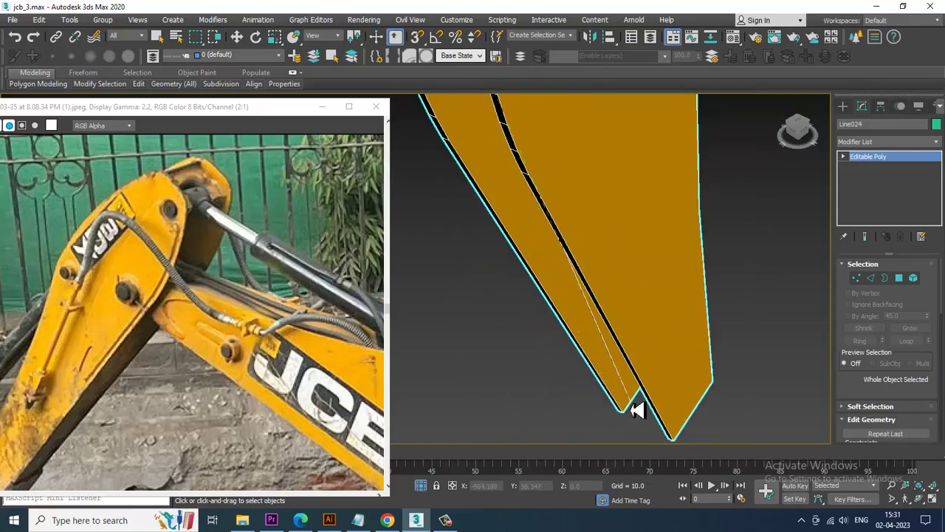
scroll(432, 115, "down", 3)
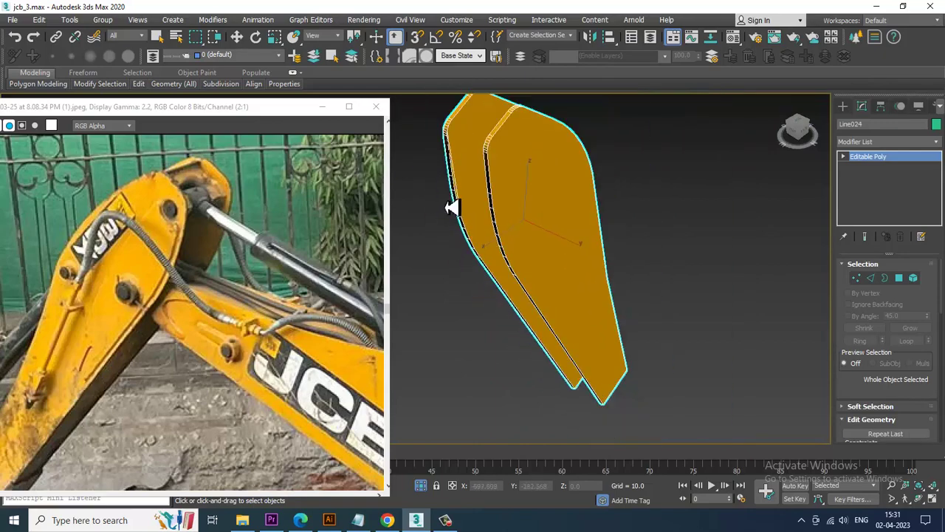
middle_click_drag(613, 109, 613, 170, "alt")
middle_click_drag(677, 152, 248, 321, "alt")
key("w")
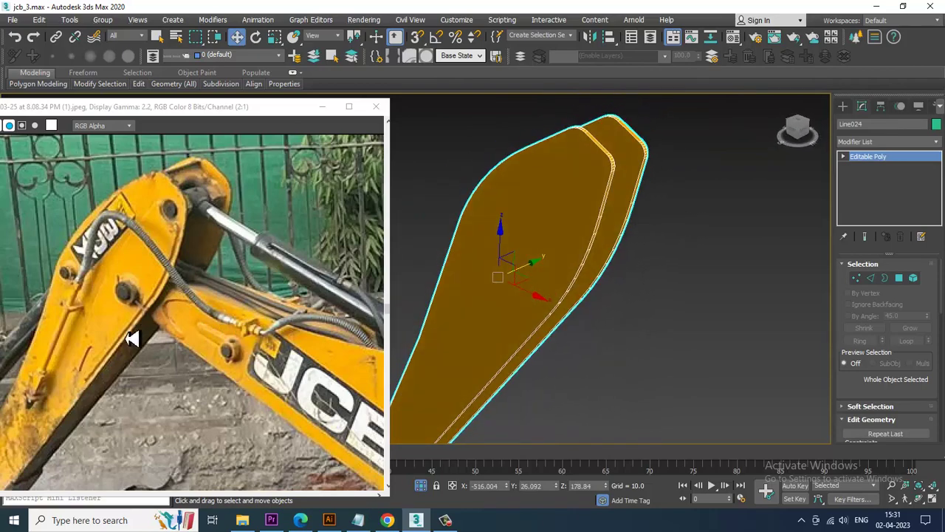
middle_click_drag(126, 362, 542, 237, "alt")
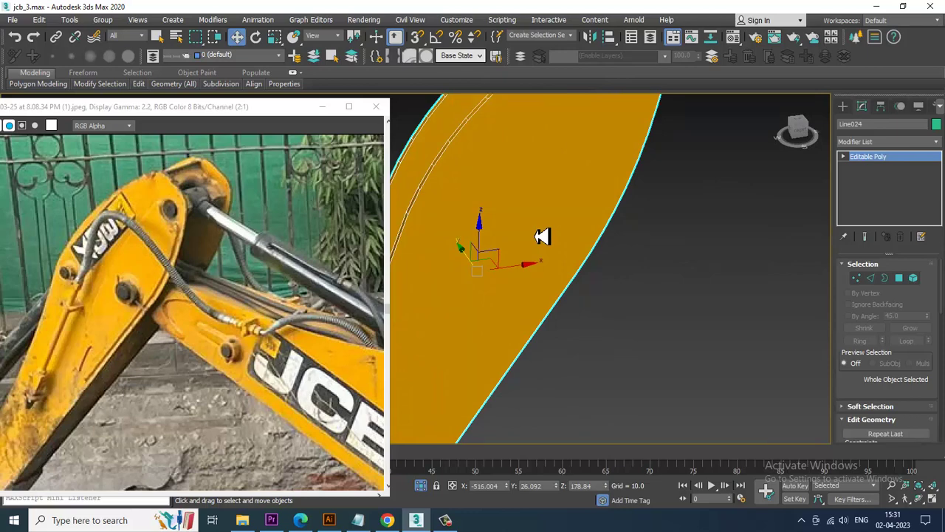
right_click(543, 207)
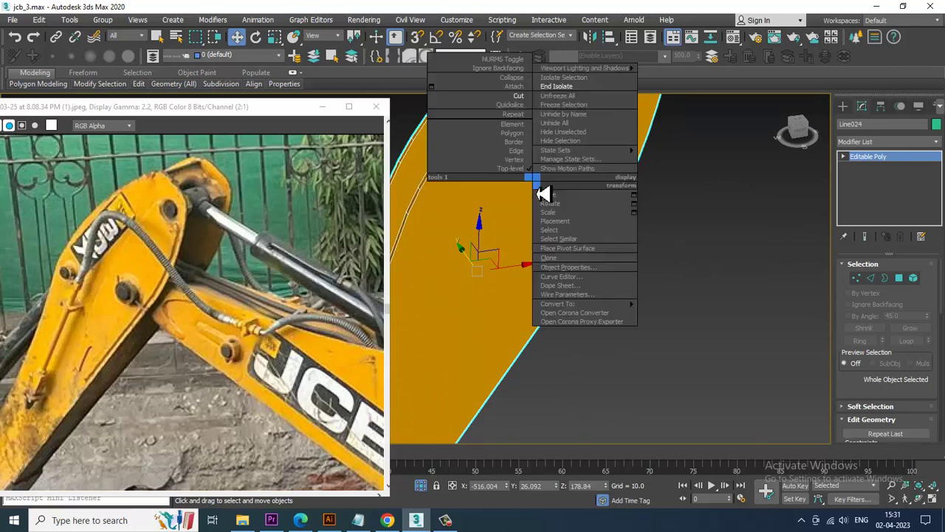
left_click(517, 96)
middle_click_drag(660, 276, 575, 248, "alt")
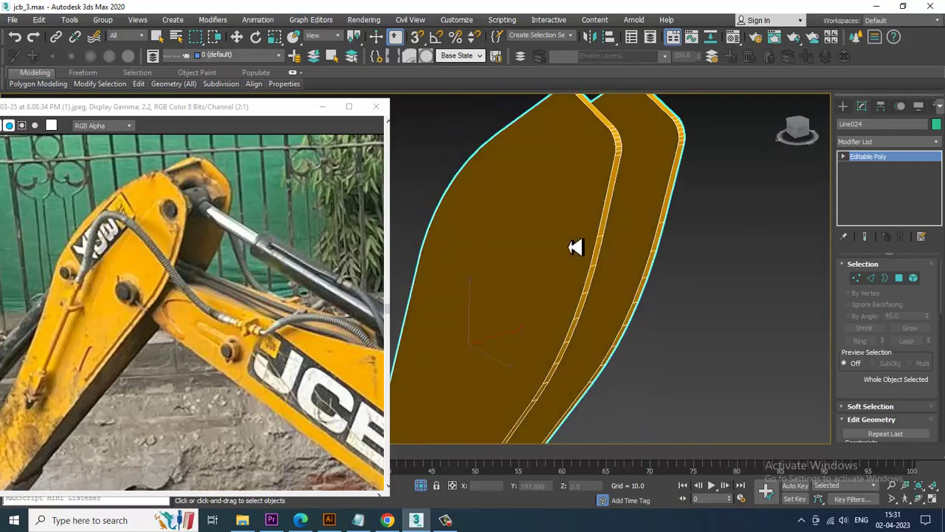
key("w")
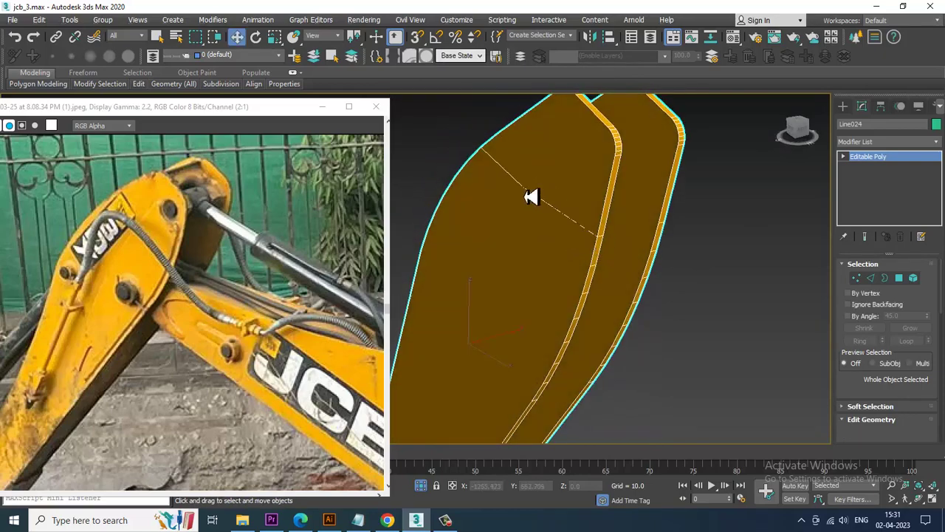
key("4")
key("4")
Switch the view to wireframe and cut a line across the upper part of the near dipper arm plate, between its two long edges
key("F3")
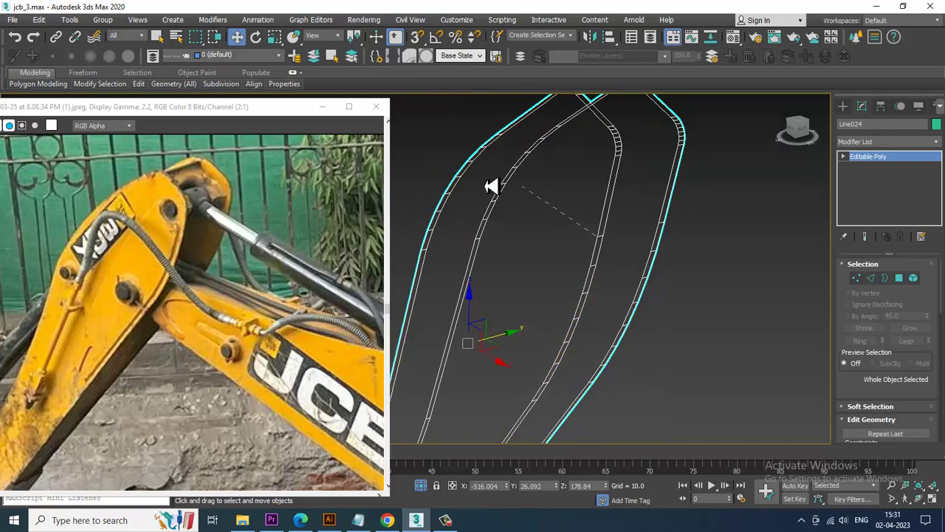
middle_click_drag(530, 205, 628, 280, "alt")
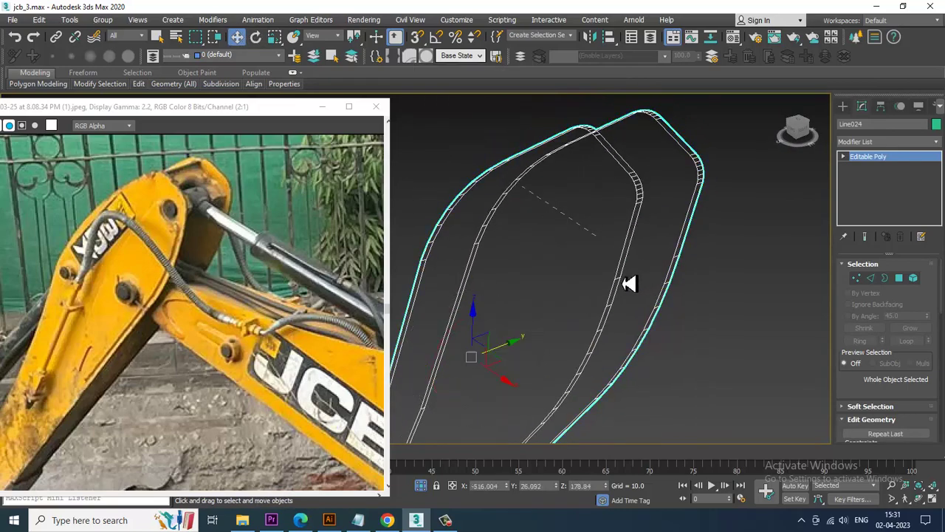
right_click(607, 266)
left_click(595, 188)
right_click(602, 240)
right_click(595, 229)
left_click(580, 152)
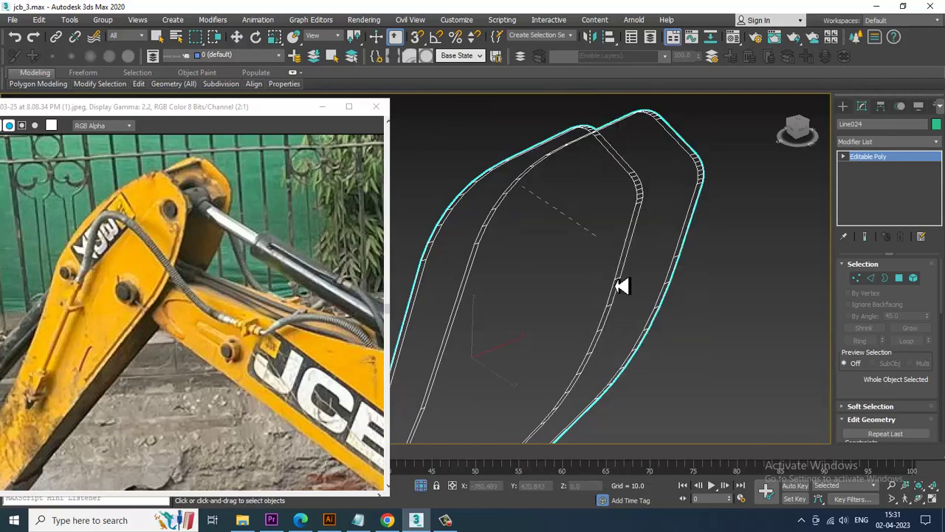
left_click(616, 281)
left_click(496, 178)
right_click(625, 264)
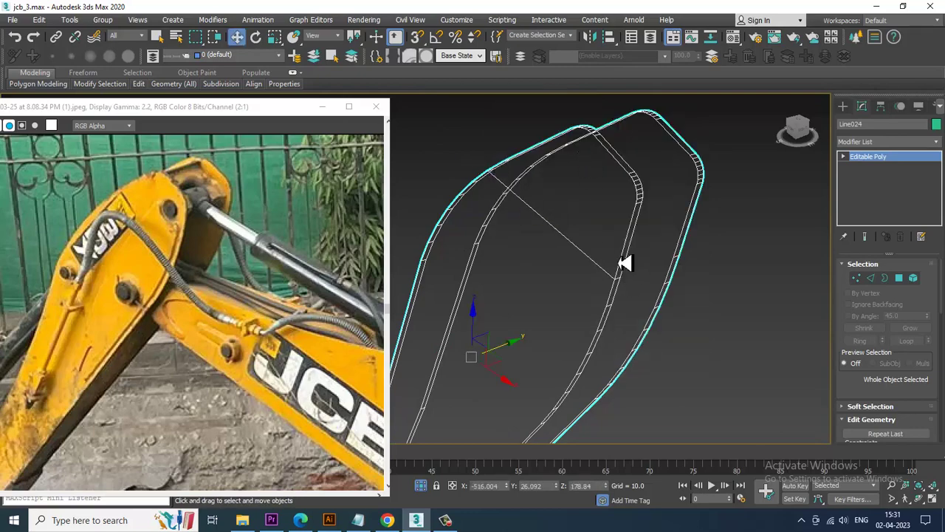
Try to cut a matching line across the upper part of the other dipper arm plate
mouse_move(625, 263)
middle_mouse_down("alt")
mouse_move(561, 236)
mouse_move(595, 241)
mouse_move(565, 204)
mouse_move(595, 213)
mouse_move(608, 202)
mouse_move(582, 266)
mouse_move(610, 254)
middle_mouse_up("alt")
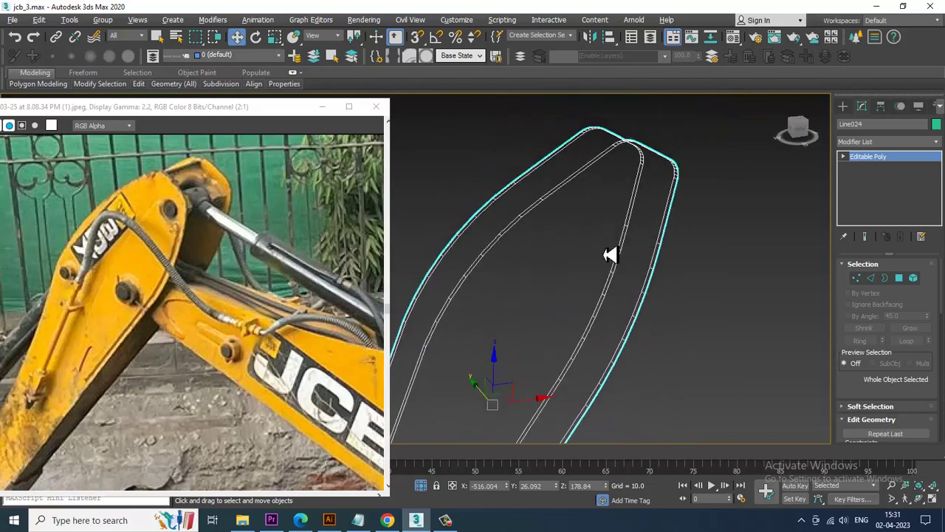
right_click(646, 249)
left_click(647, 164)
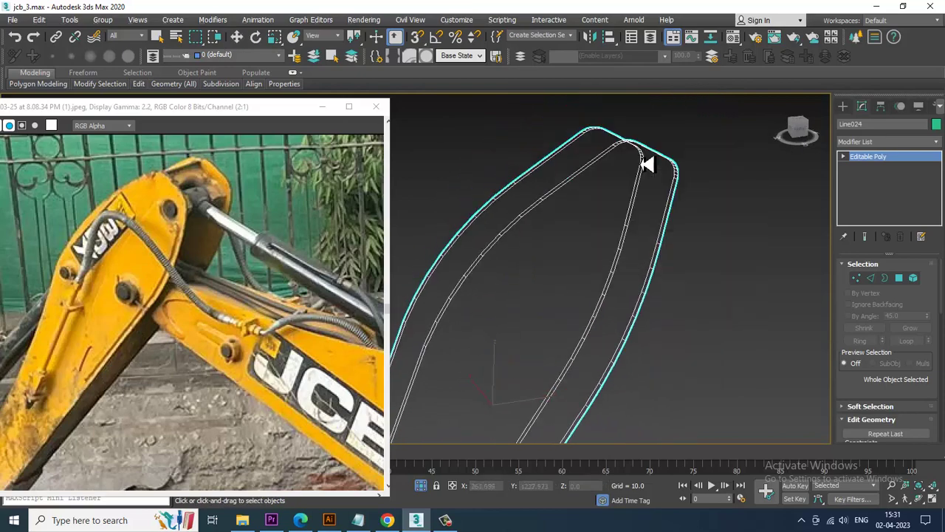
left_click(659, 242)
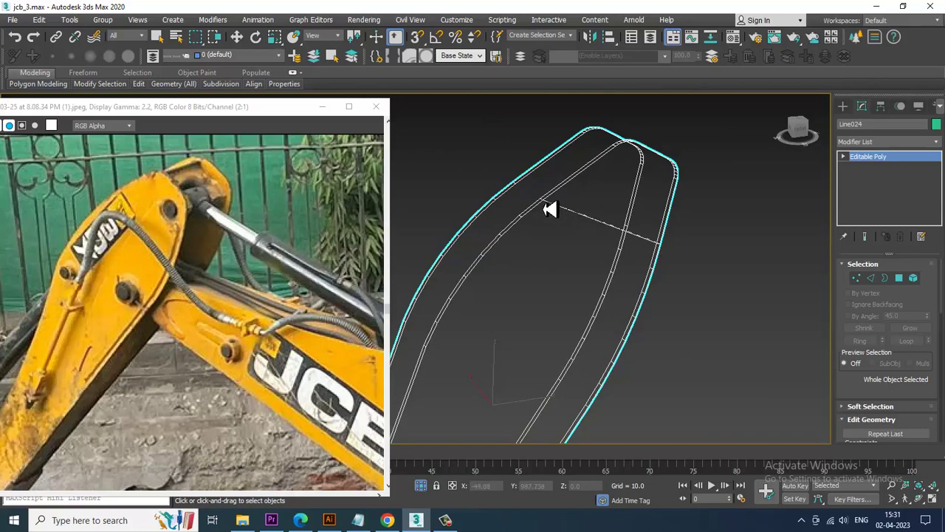
left_click(550, 211)
middle_click_drag(550, 211, 606, 283, "alt")
key("w")
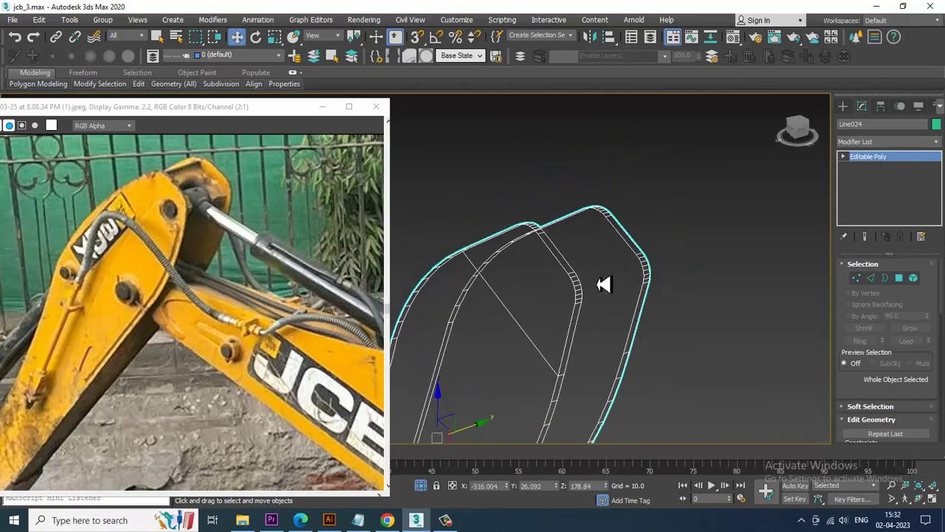
Cut further parallel lines across the near plate below the first one, joining opposite edge vertices, and return to shaded display
middle_click_drag(604, 285, 554, 261, "alt")
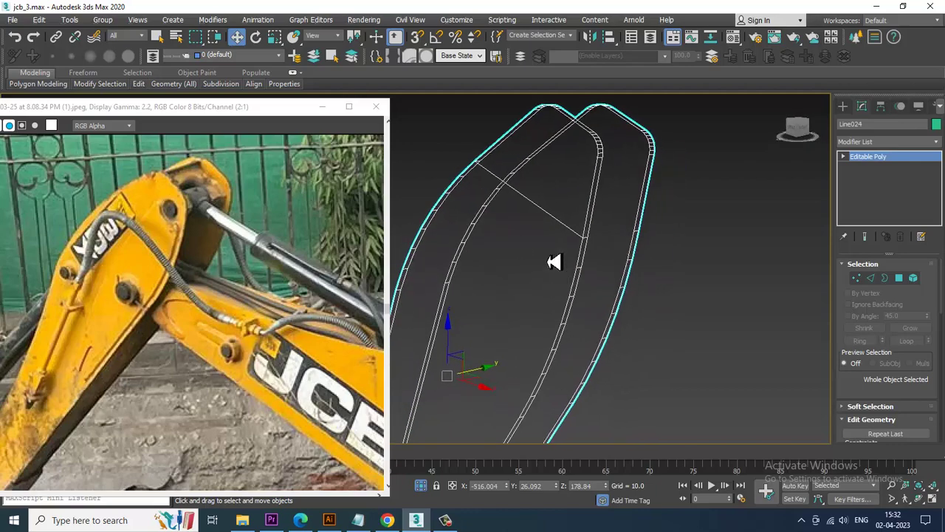
right_click(530, 225)
left_click(508, 138)
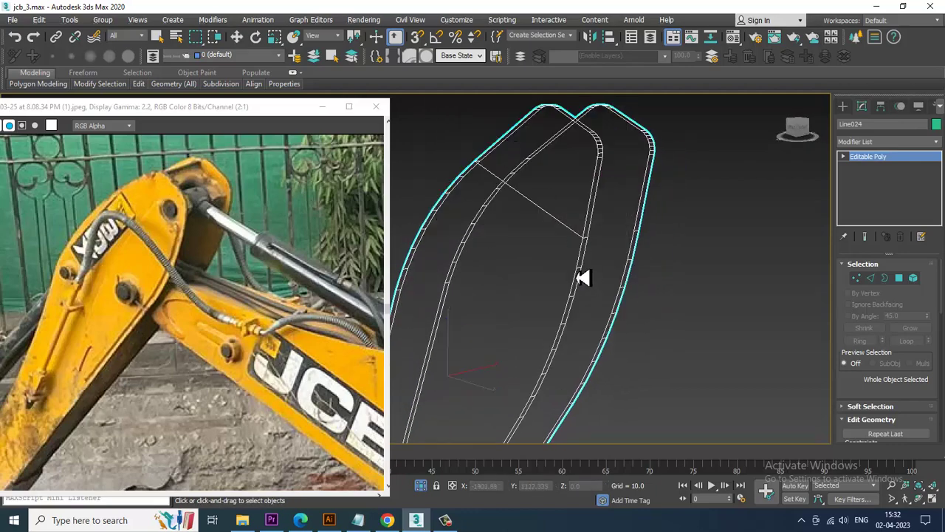
left_click(578, 265)
left_click(572, 299)
left_click(438, 219)
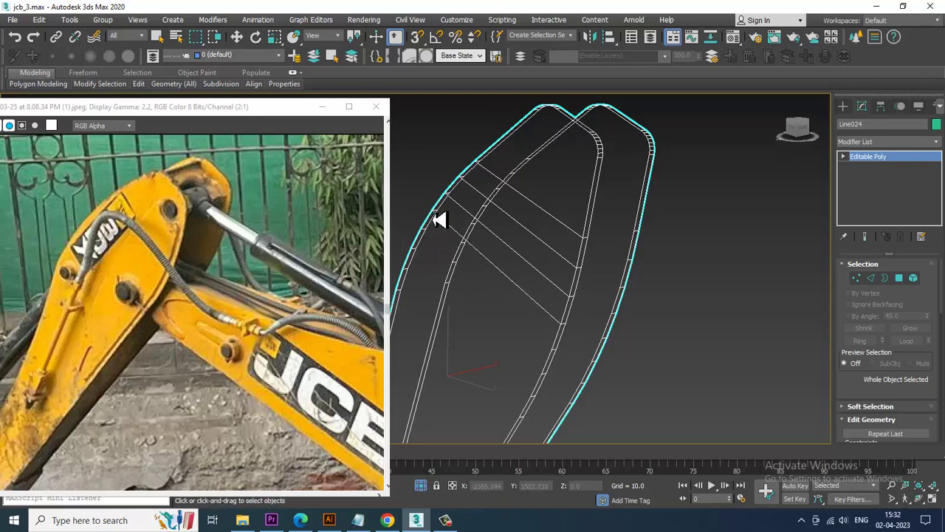
middle_click_drag(505, 277, 526, 255)
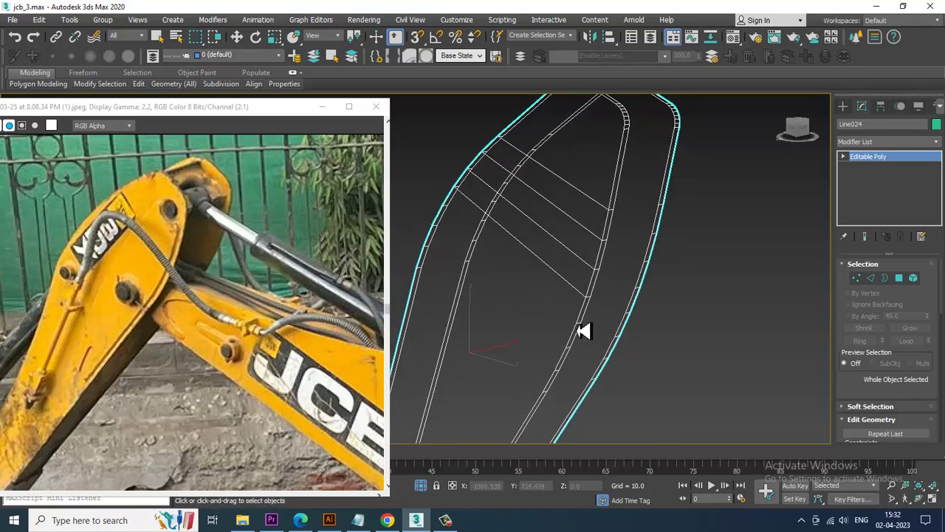
left_click(575, 322)
scroll(641, 333, "down", 1)
key("w")
key("F3")
End the isolation of the dipper arm and view the cut plate from the side together with the whole excavator
scroll(641, 333, "down", 5)
middle_click_drag(579, 282, 599, 285, "alt")
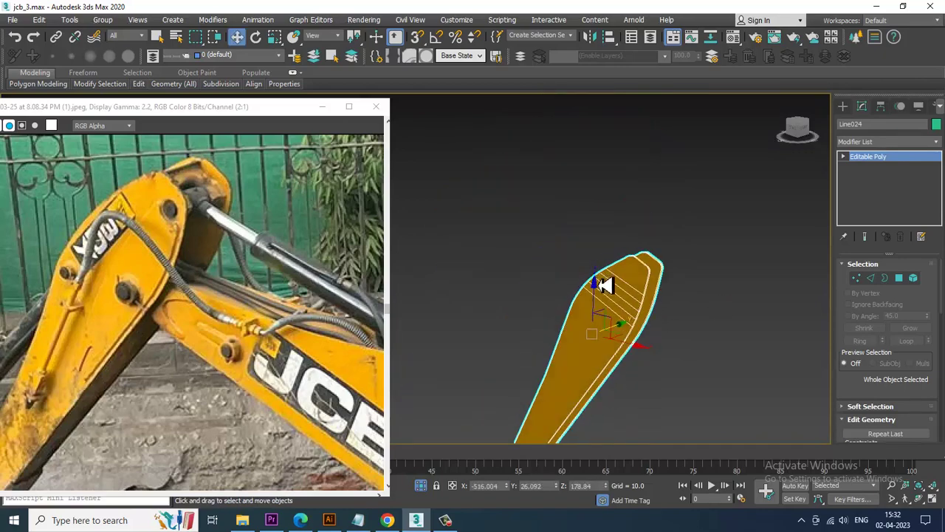
right_click(668, 197)
left_click(715, 105)
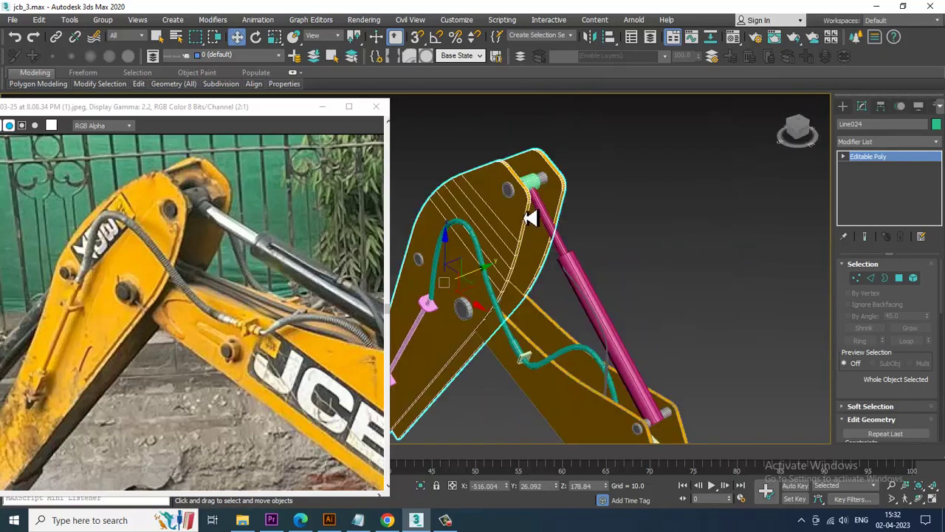
middle_click_drag(480, 331, 565, 306, "alt")
scroll(574, 345, "up", 3)
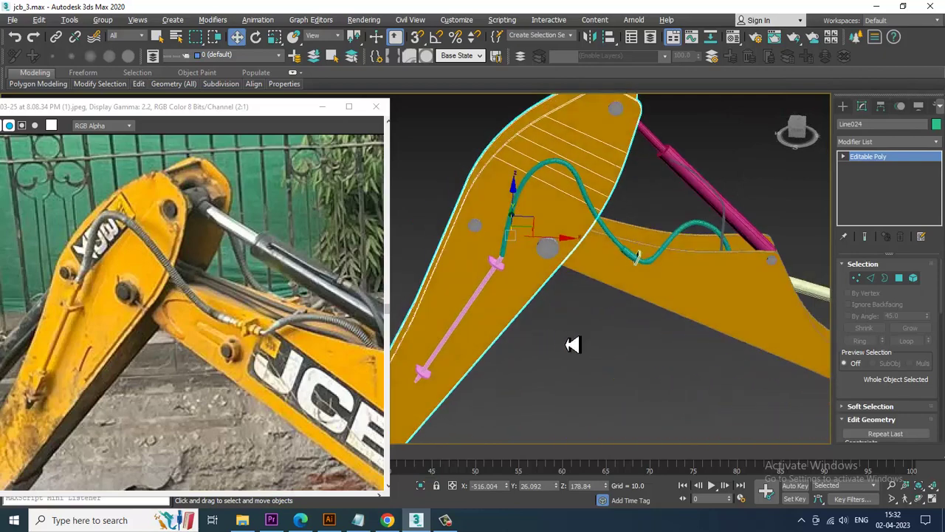
scroll(573, 345, "down", 6)
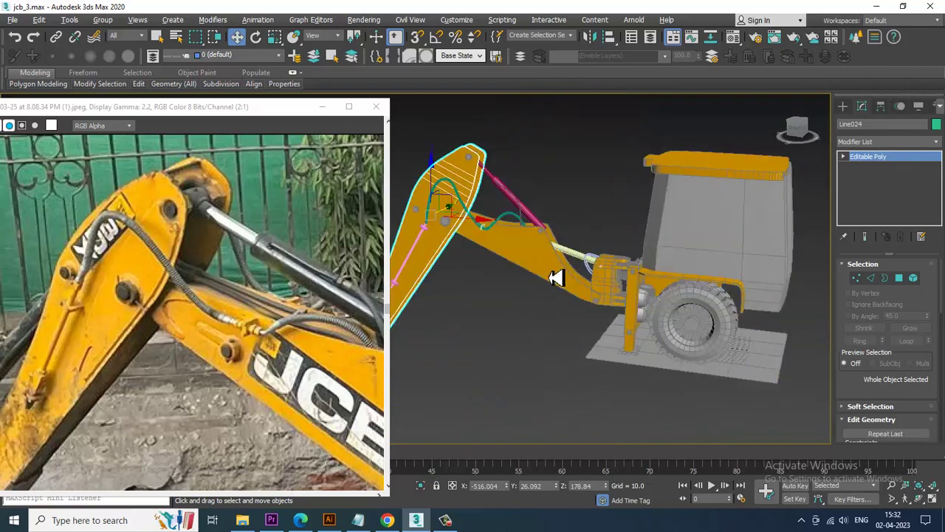
middle_click_drag(555, 277, 594, 286, "alt")
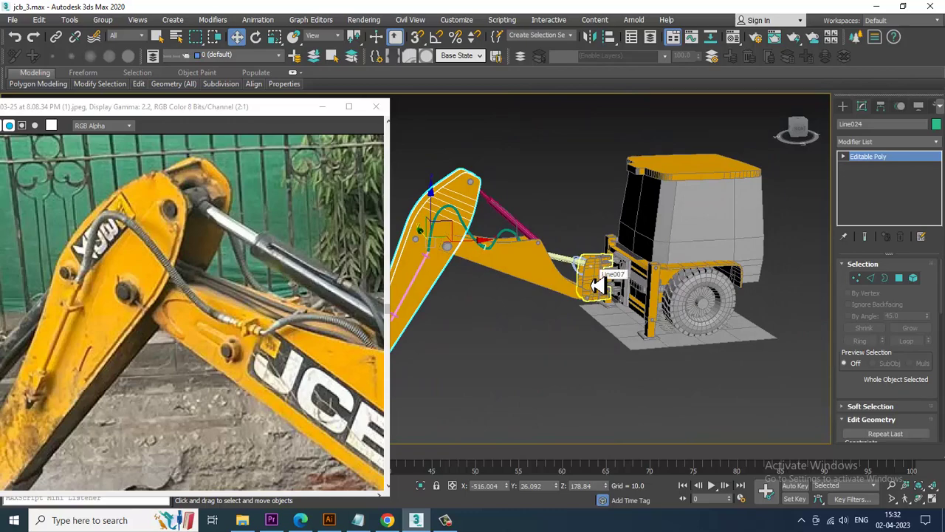
Move the reference photo aside to uncover the whole dipper arm and switch the arm to polygon editing
left_click_drag(279, 120, 183, 103)
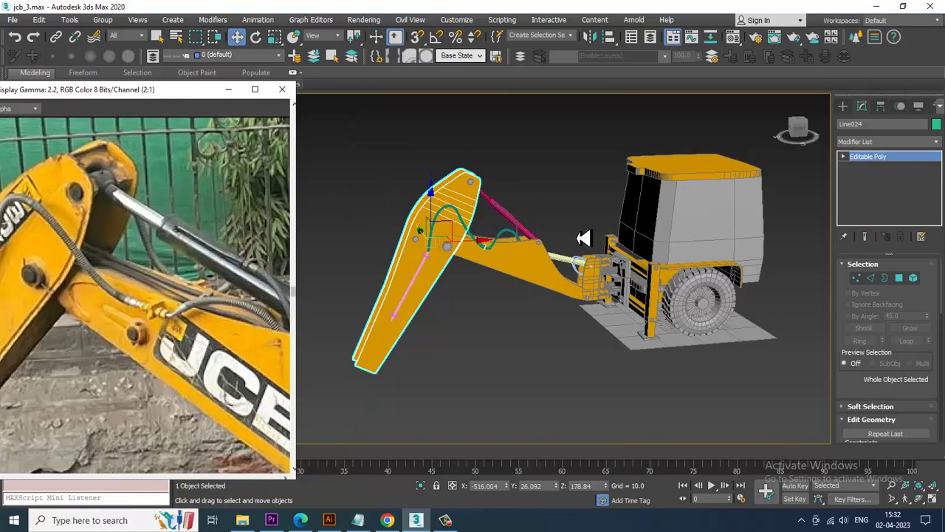
scroll(570, 253, "up", 4)
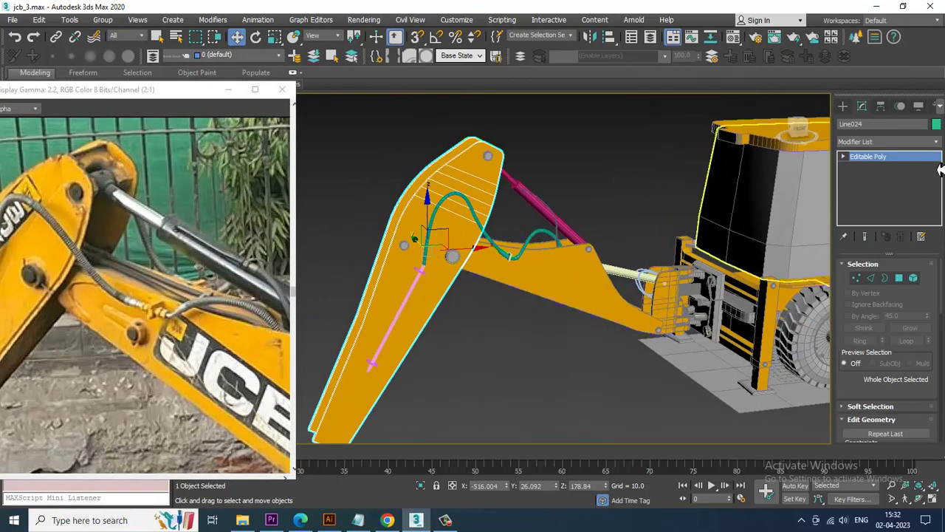
key("4")
middle_click_drag(561, 296, 588, 292, "alt")
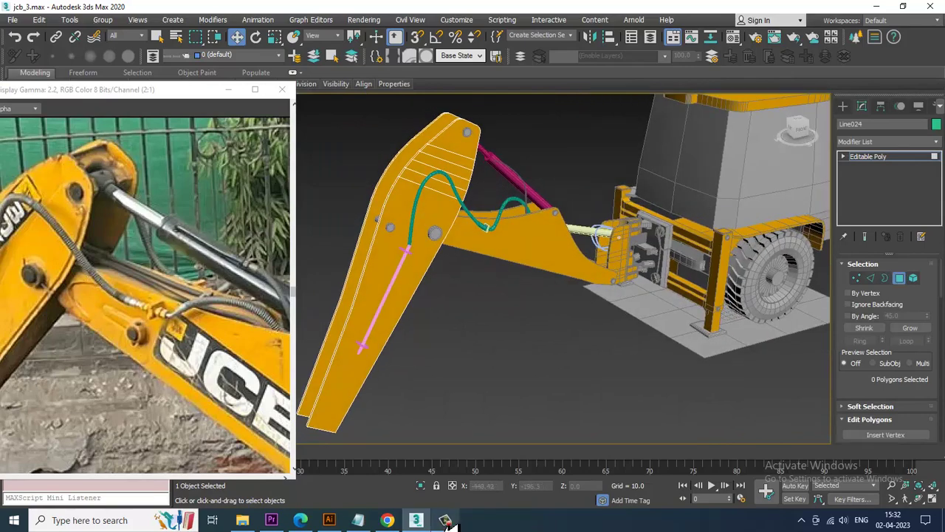